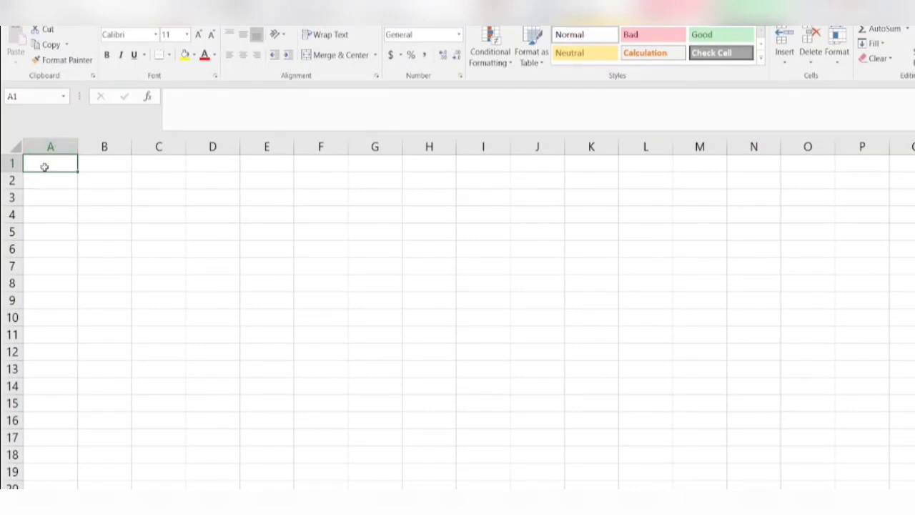
Step: Merge and center cells A1 through P3 into a single title cell
drag(62, 174, 847, 206)
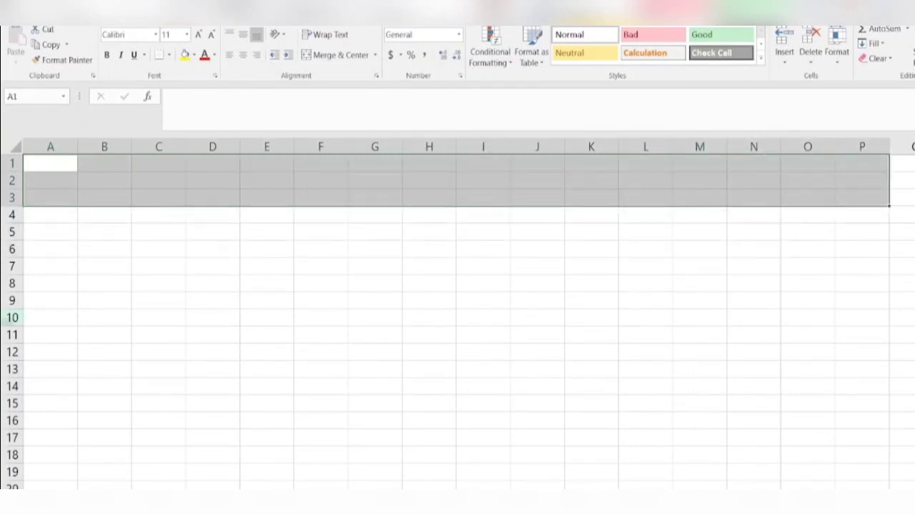
click(52, 164)
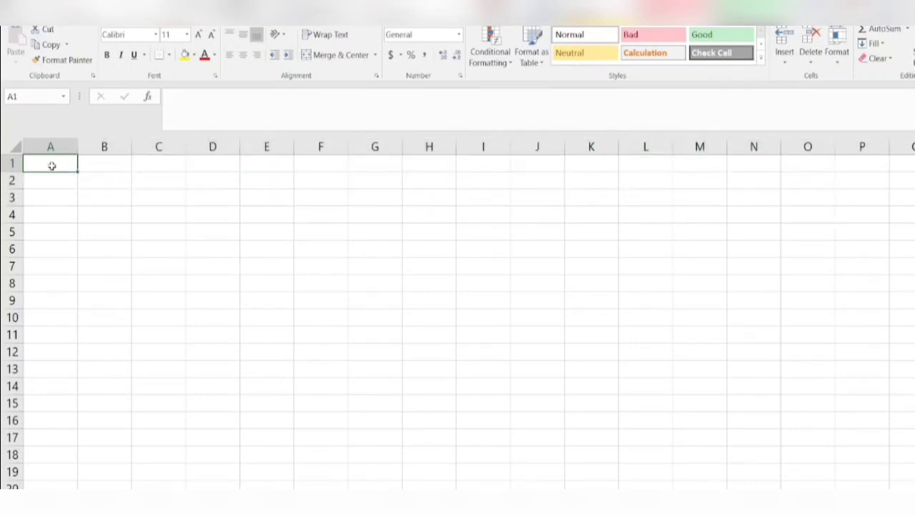
key(shift+Down)
key(shift+Down)
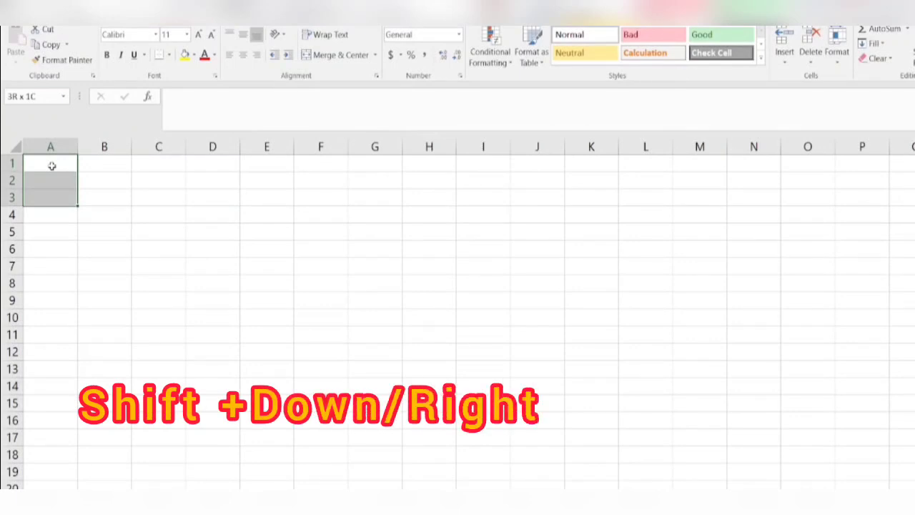
key(shift+Right)
key(shift+Right)
key(shift+Right)
key(shift+Right)
key(shift+Right)
key(shift+Right)
key(shift+Right)
key(shift+Right)
key(shift+Right)
key(shift+Right)
key(shift+Right)
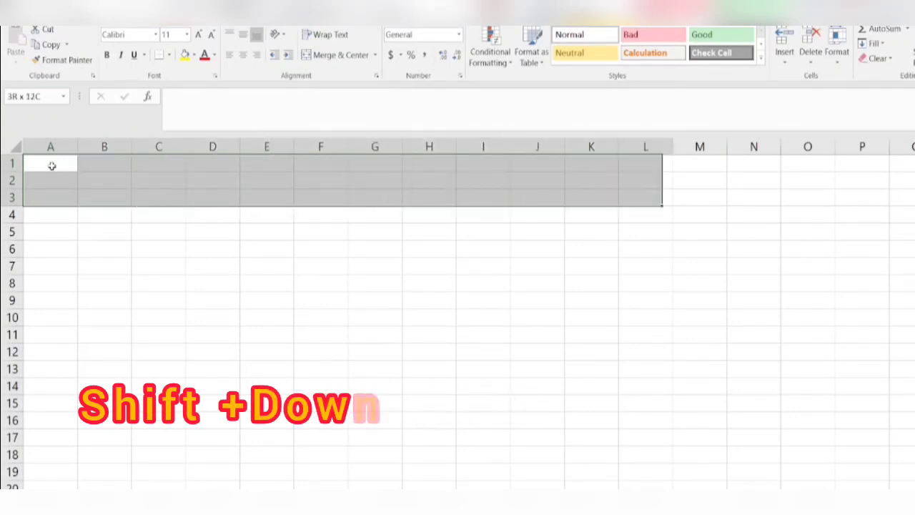
key(shift+Right)
key(shift+Right)
key(shift+Right)
key(shift+Right)
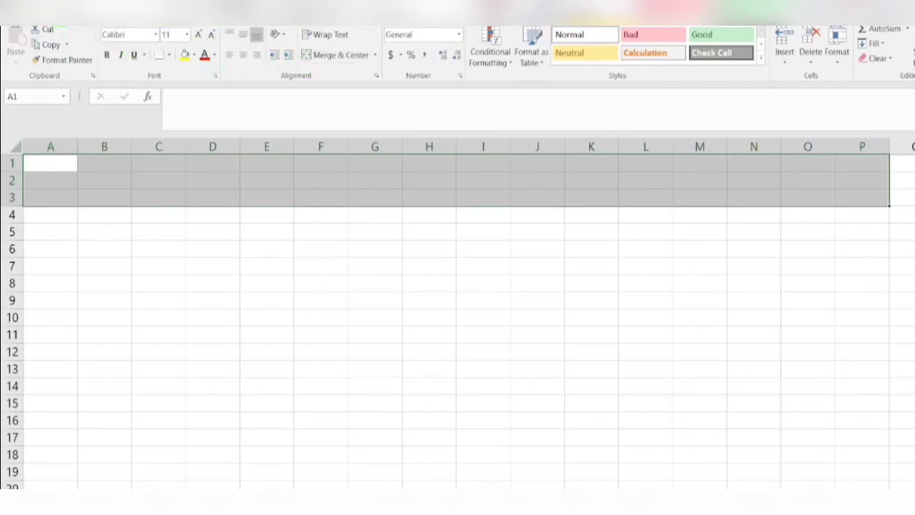
click(331, 60)
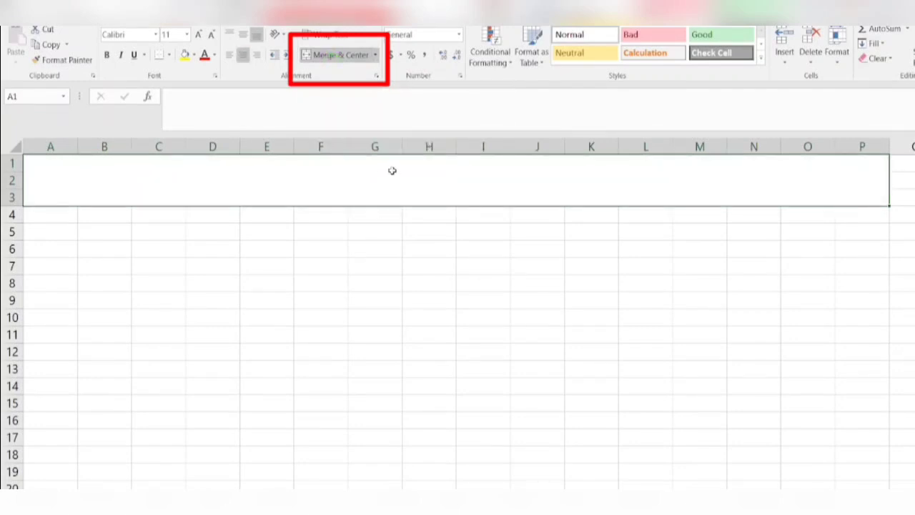
click(344, 56)
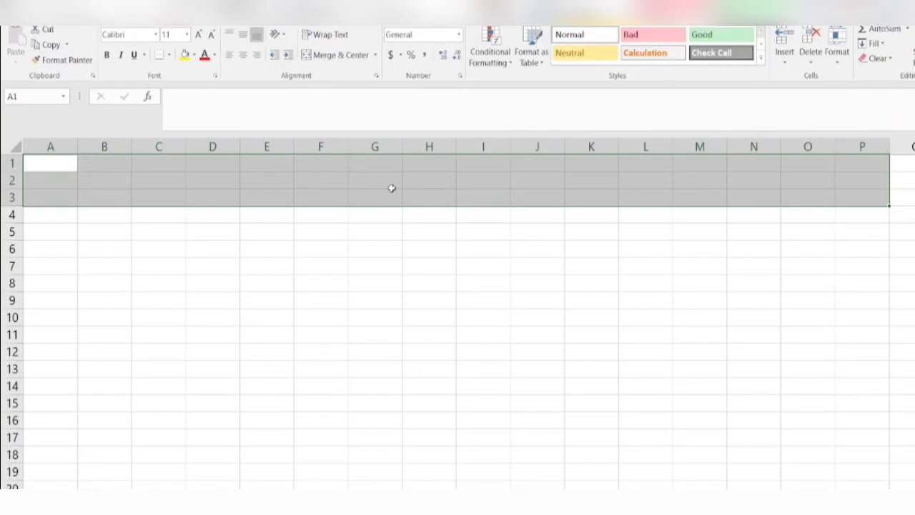
key(alt+h)
key(m)
key(c)
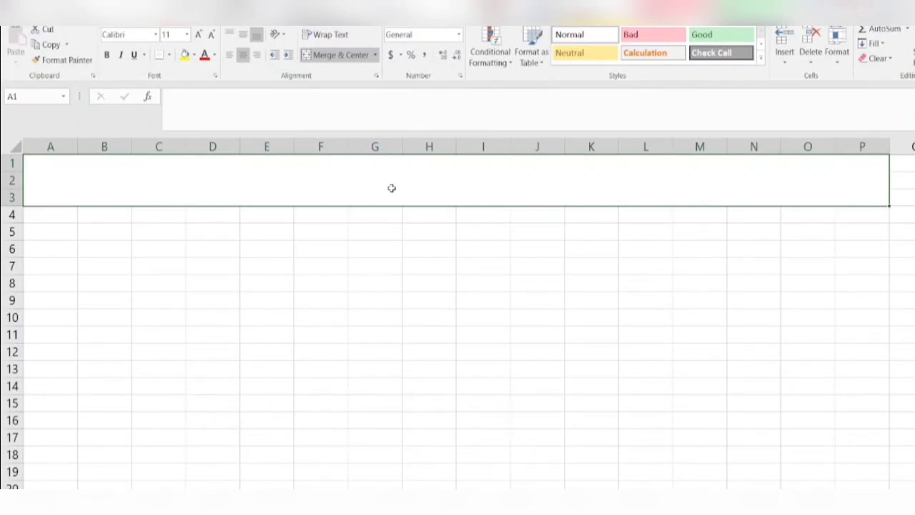
Step: Enter the two-line title "MARKSHEET" and "K.D+ 2 HIGH SCHOOL" in the merged cell and align it vertically to the middle
text(MARKSHEET)
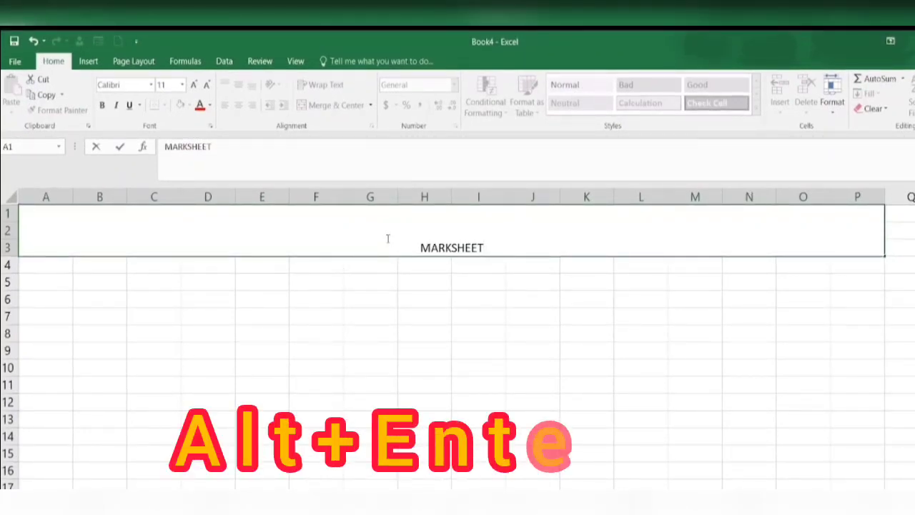
key(alt+Return)
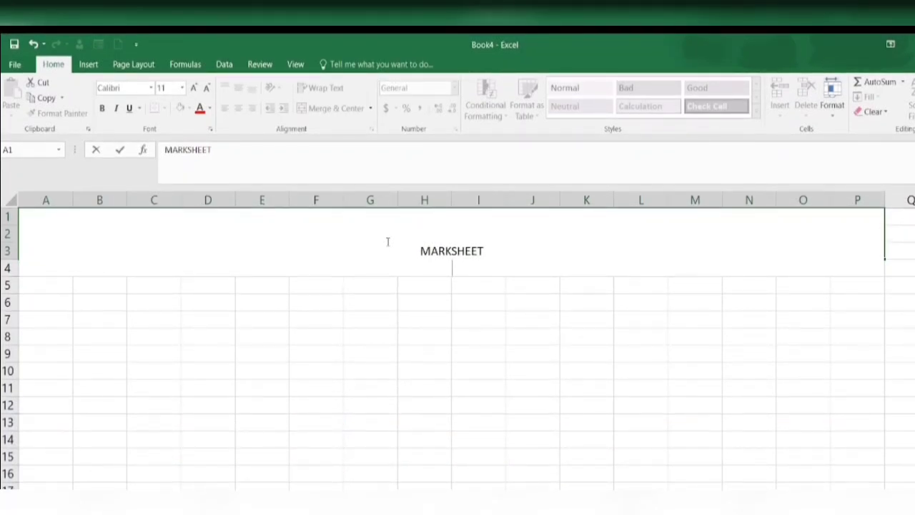
text(K)
text(.D+ 2 HIGH SCHOOL)
key(ctrl+Return)
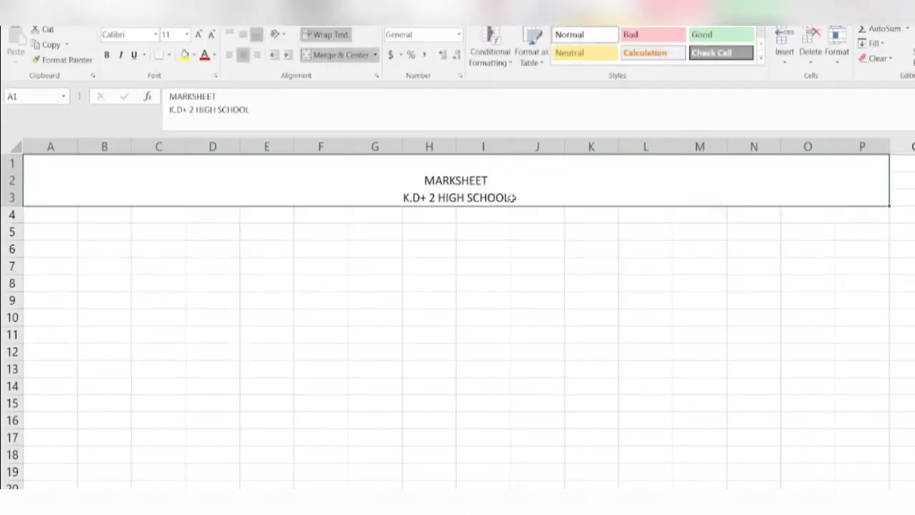
click(243, 35)
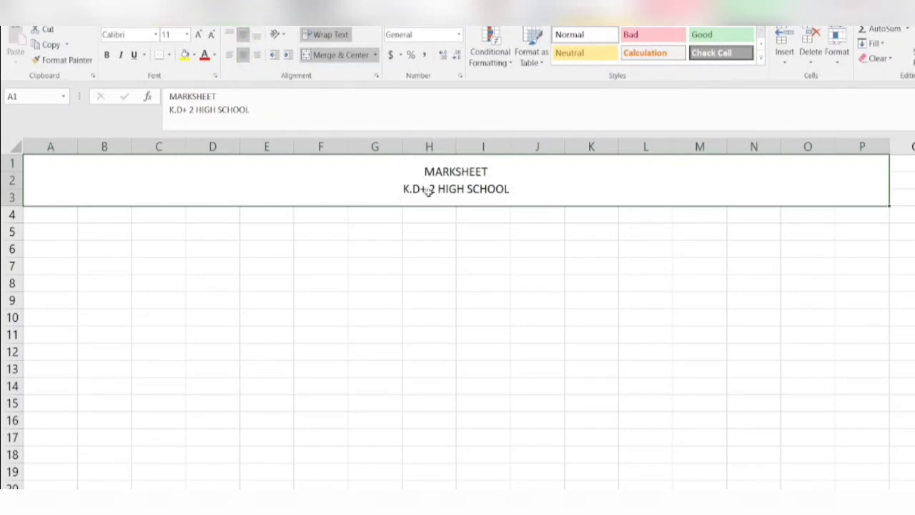
Step: Enter the column headings SN.NO, NAME, CLASS, DOB and AGE in cells A4 through E4
click(47, 215)
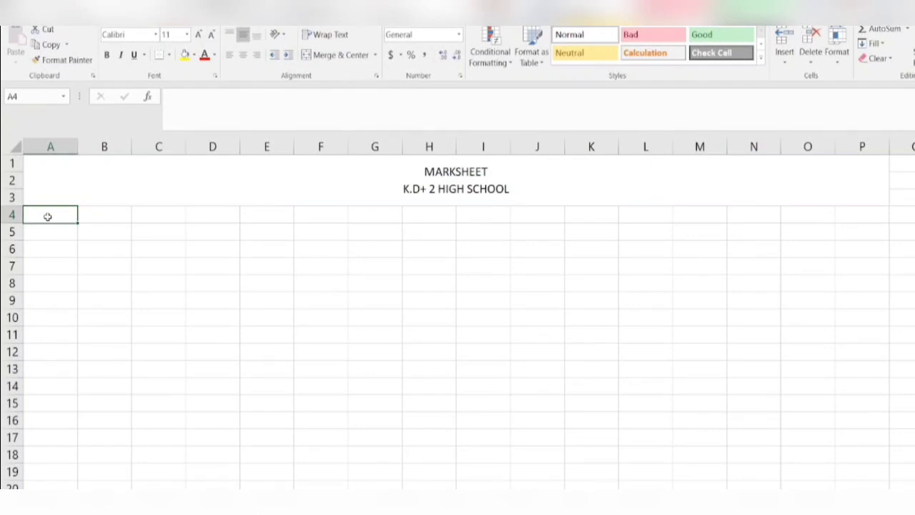
text(SN NO)
key(BackSpace)
key(BackSpace)
key(BackSpace)
text(.NO)
key(Tab)
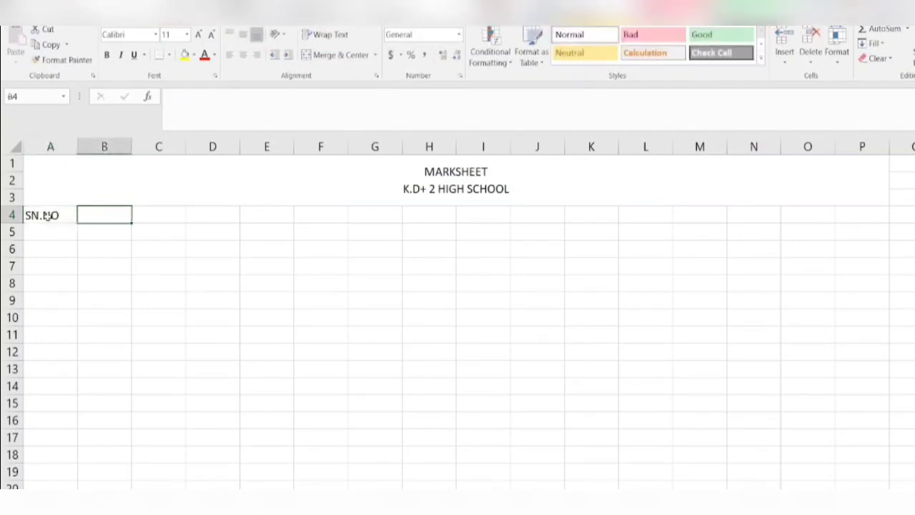
text(NAME)
key(Tab)
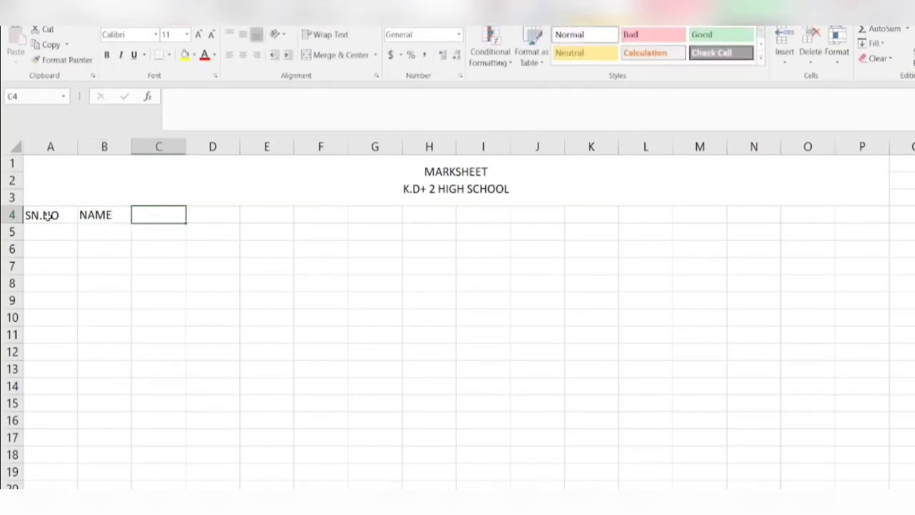
text(CLASS)
key(Tab)
text(DOB)
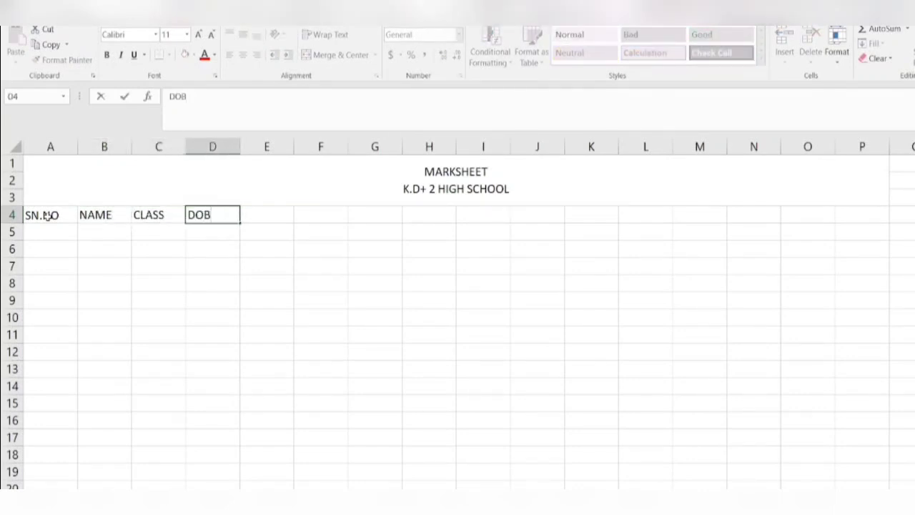
key(Tab)
text(AGE)
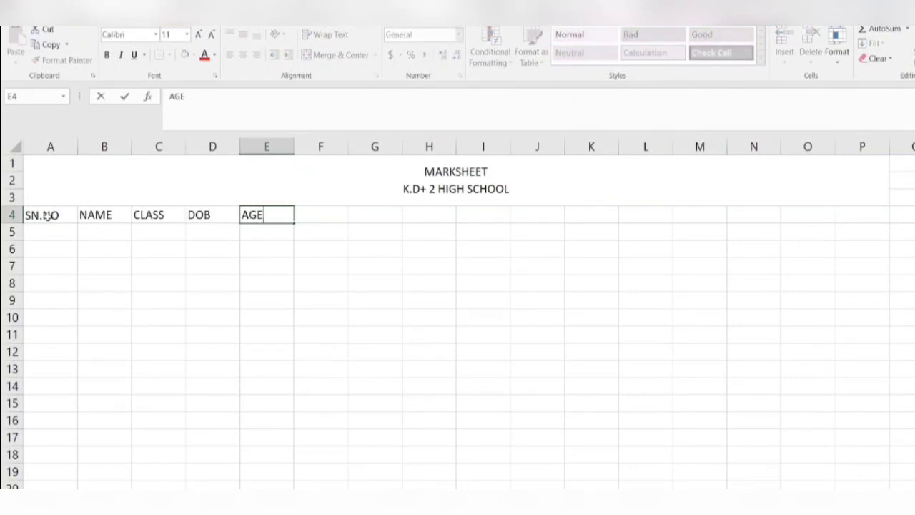
key(Tab)
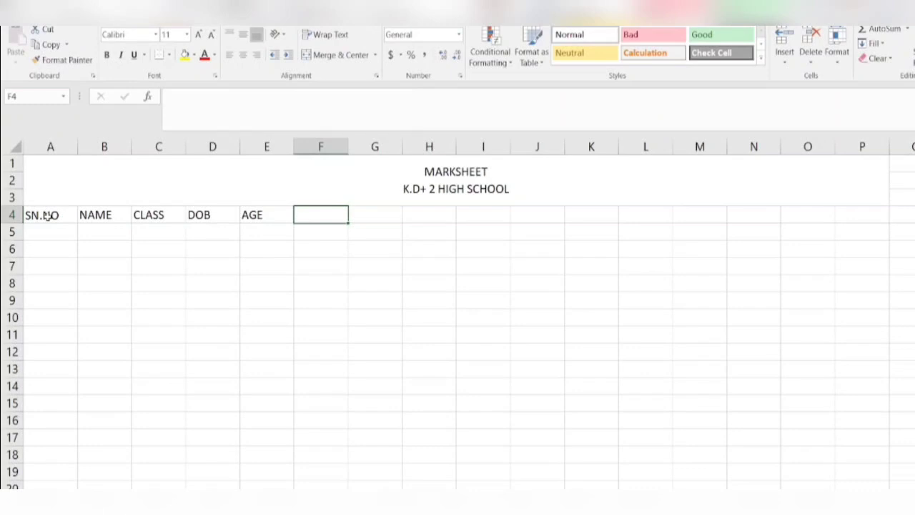
Step: Enter the subject headings MATH, ENGLISH, SCIENCE, S.ST and HINDI in cells F4 through J4
text(MATH)
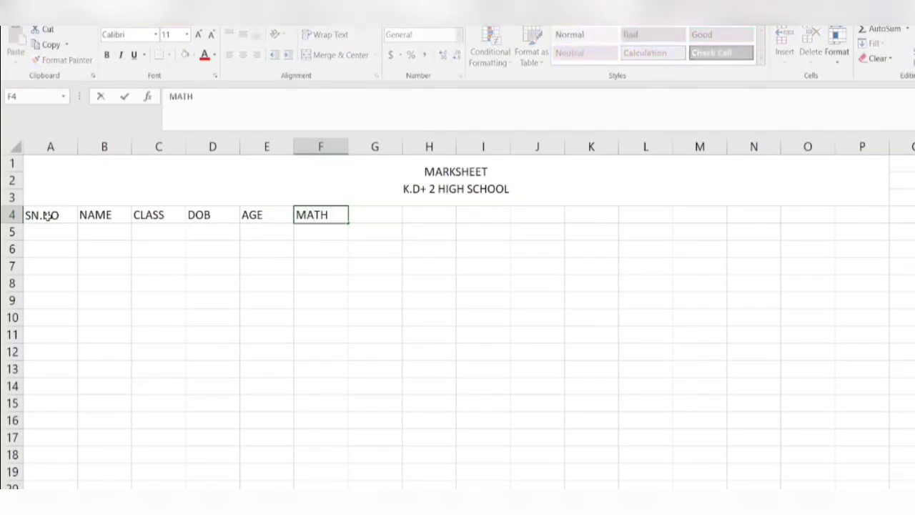
key(Tab)
text(ENGLISH)
key(Tab)
text(SCIENCE)
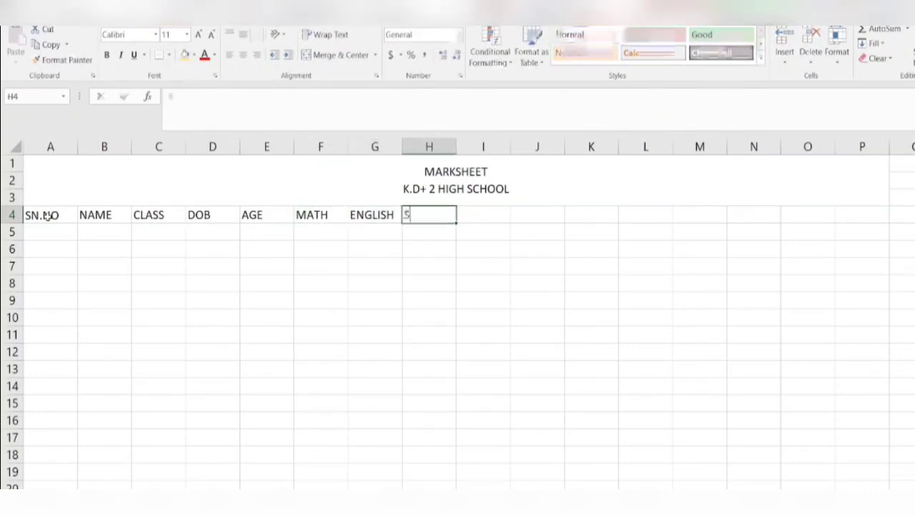
key(Tab)
text(S.ST)
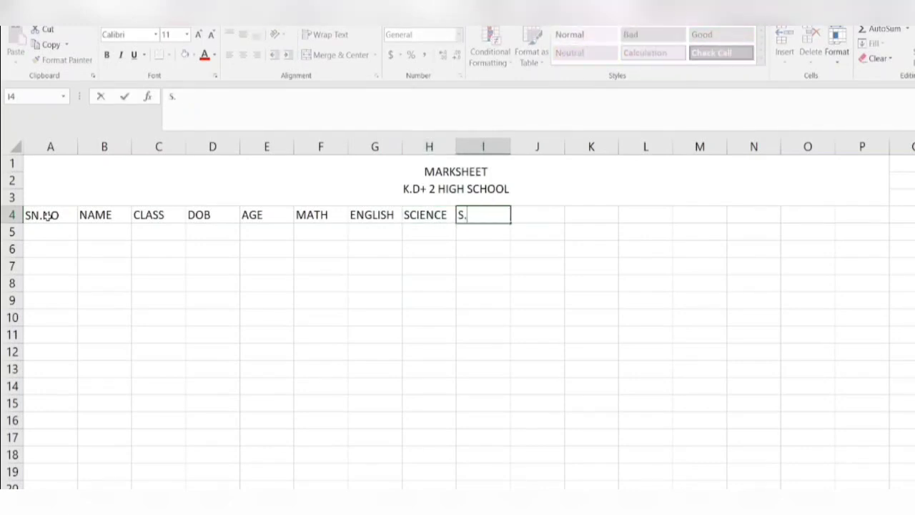
key(Tab)
text(HIN)
key(BackSpace)
key(BackSpace)
key(BackSpace)
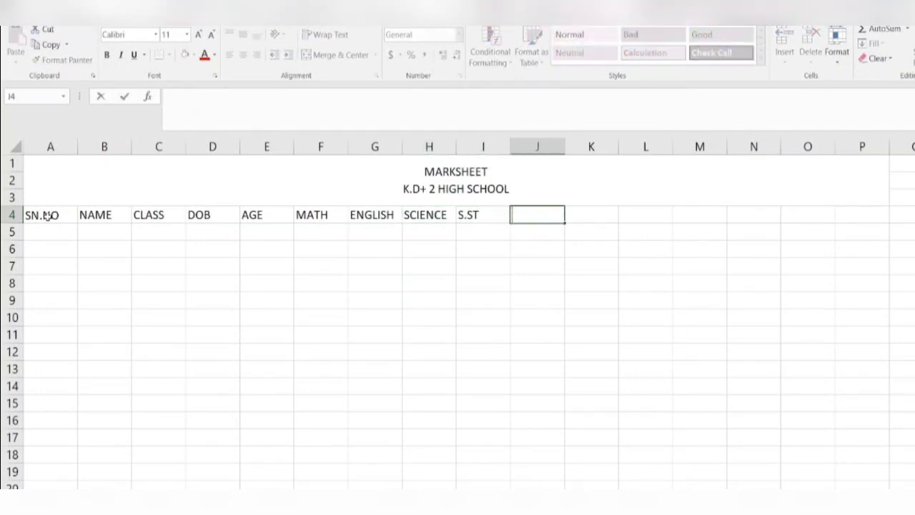
text(HINDI)
key(Tab)
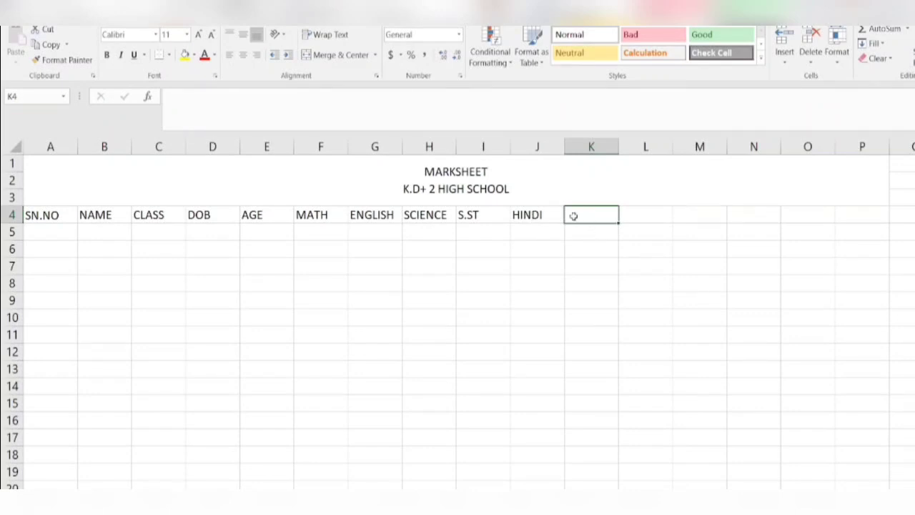
Step: Enter the headings "TOTAL MARKS" in K4 and "TOAL OBEDINT" in L4
text(TOTAL)
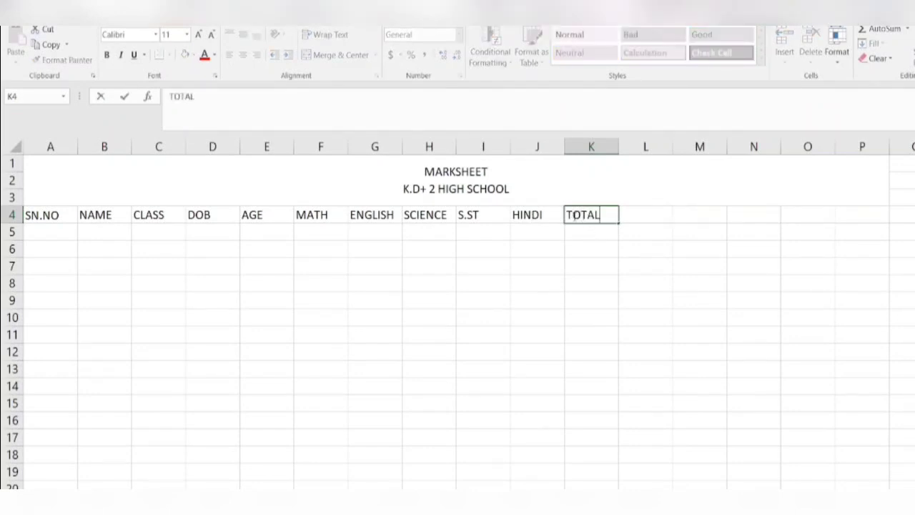
text( MARKS)
key(Tab)
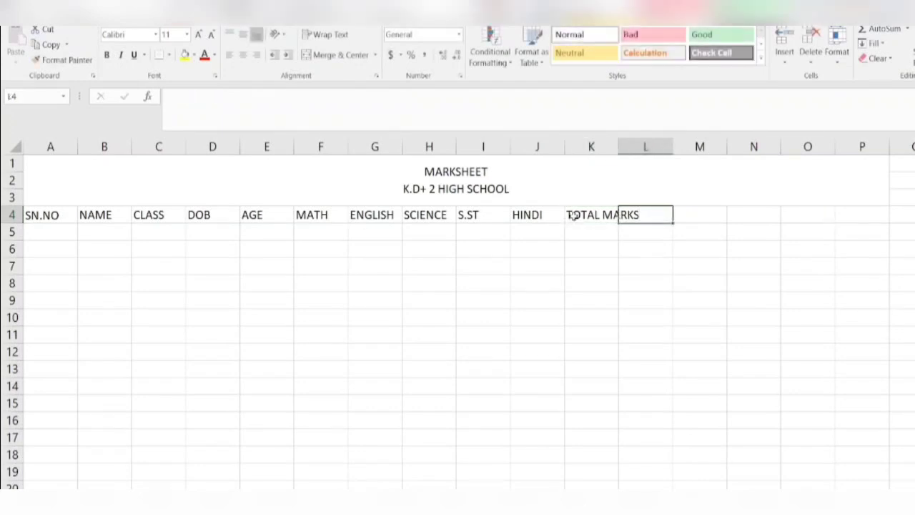
text(TOAL OBTAI)
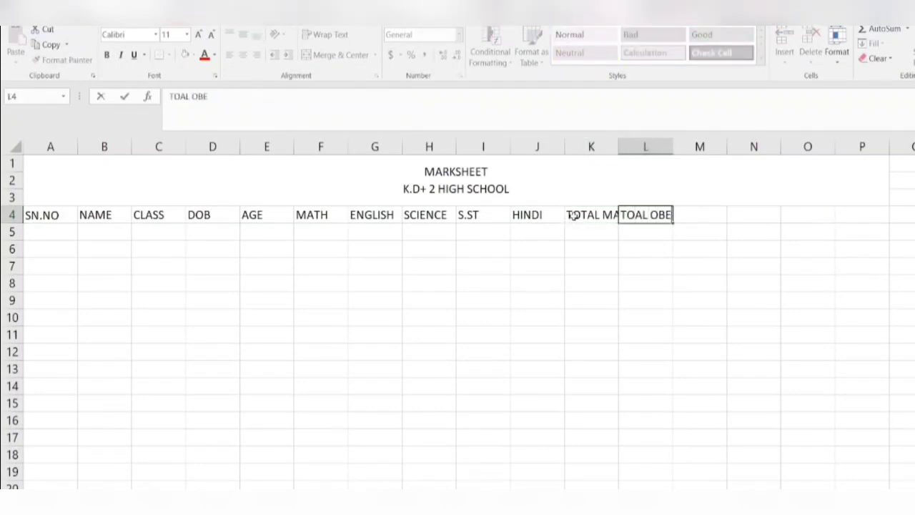
text(NT)
key(Tab)
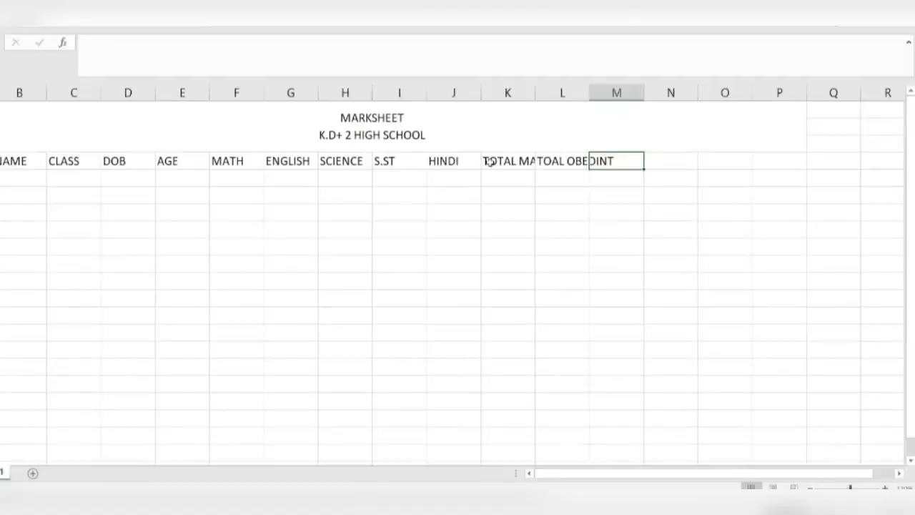
Step: Enter the headings PER(%), RESULT, GRADE and RANK in cells M4 through P4
text(PER(%))
key(Tab)
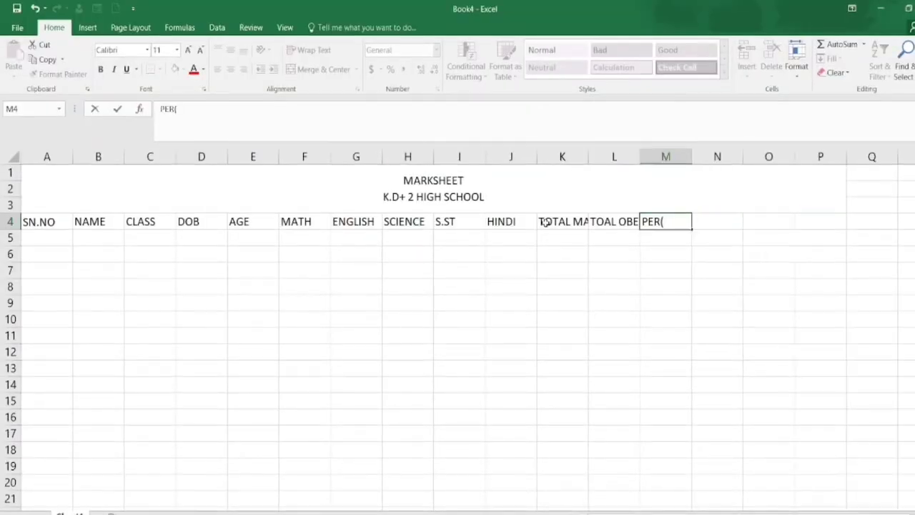
text(%))
key(Tab)
text(RESULT)
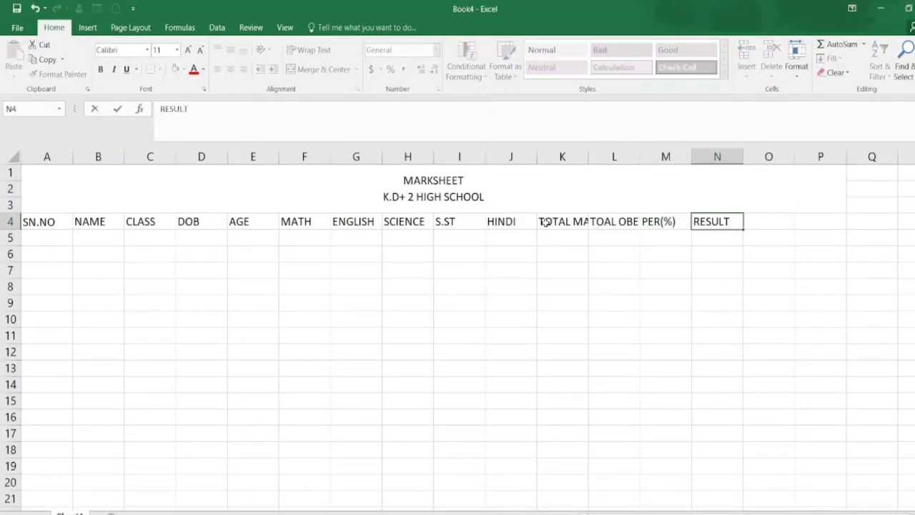
key(Tab)
text(GRADE)
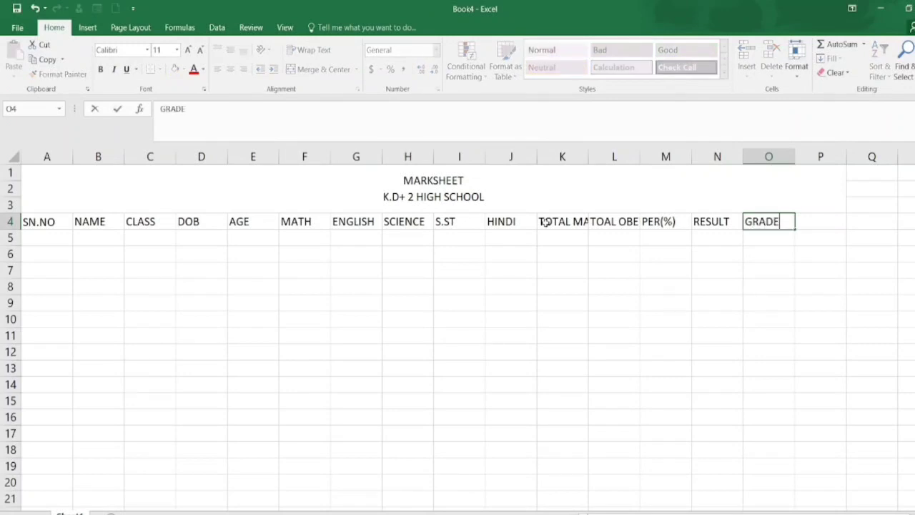
key(Tab)
text(RANK)
key(Return)
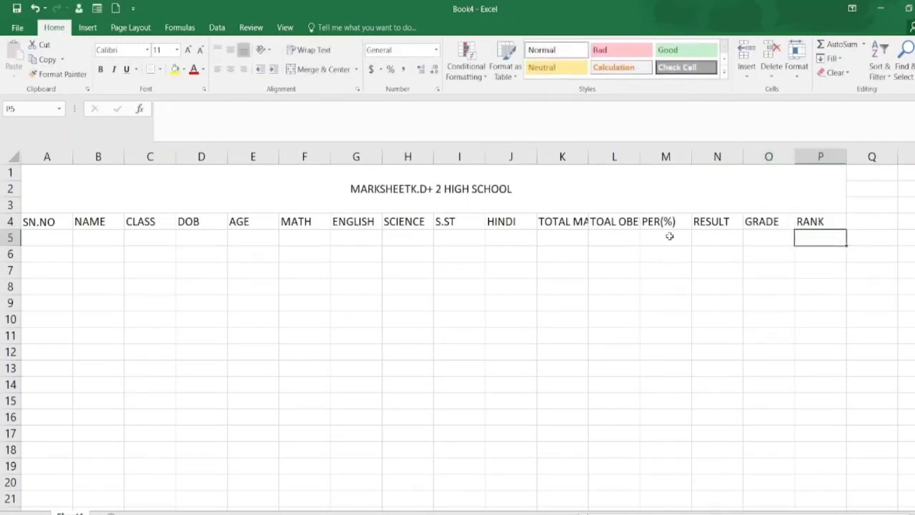
click(822, 221)
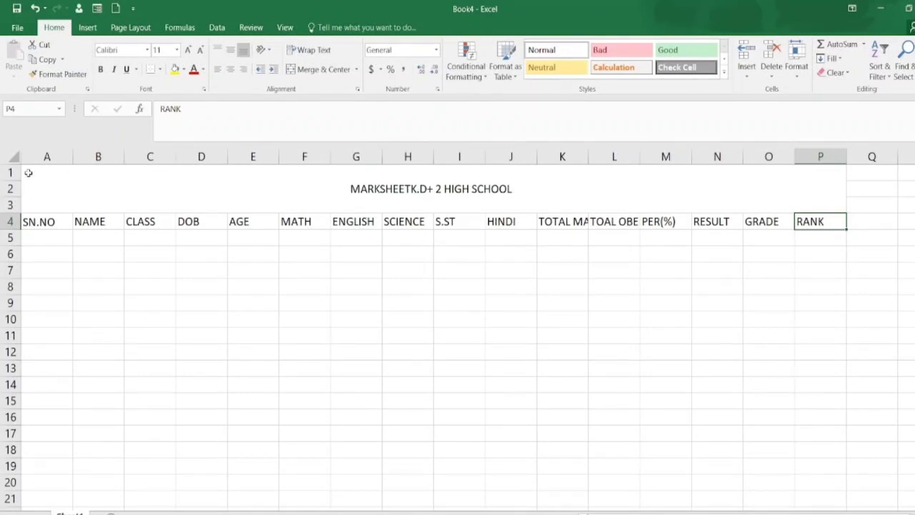
drag(26, 180, 125, 451)
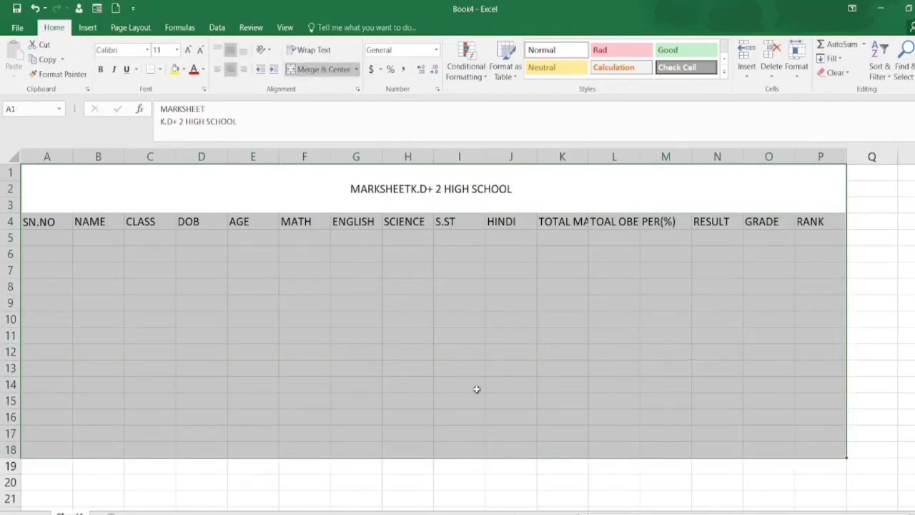
Step: AutoFit the widths of columns A through P to their headings
click(444, 336)
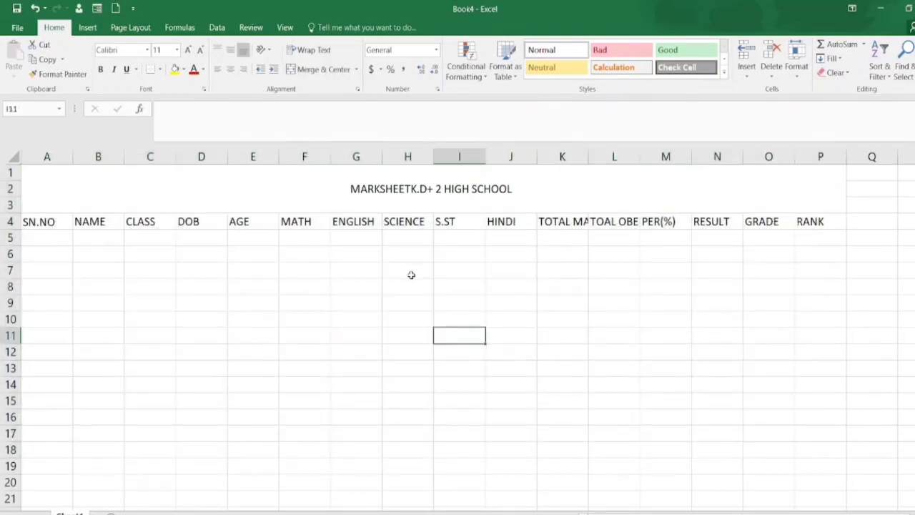
key(ctrl+space)
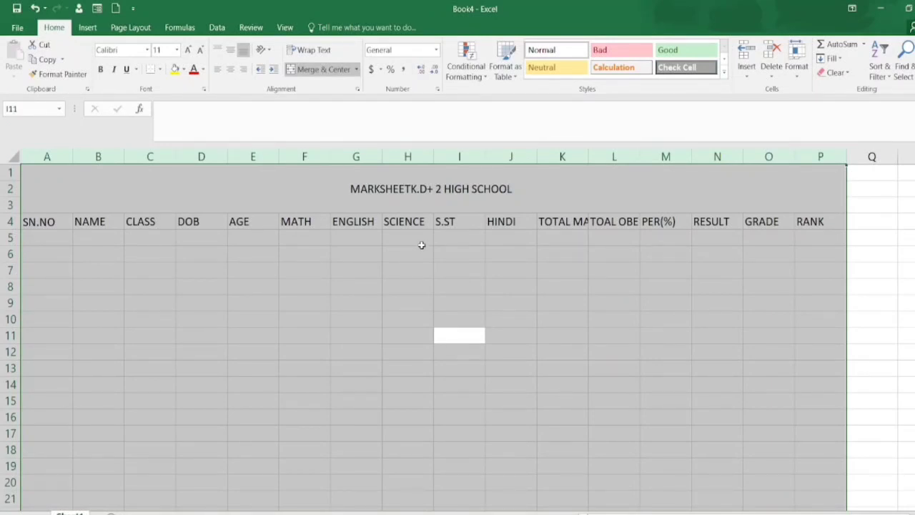
key(alt+h)
key(o)
key(i)
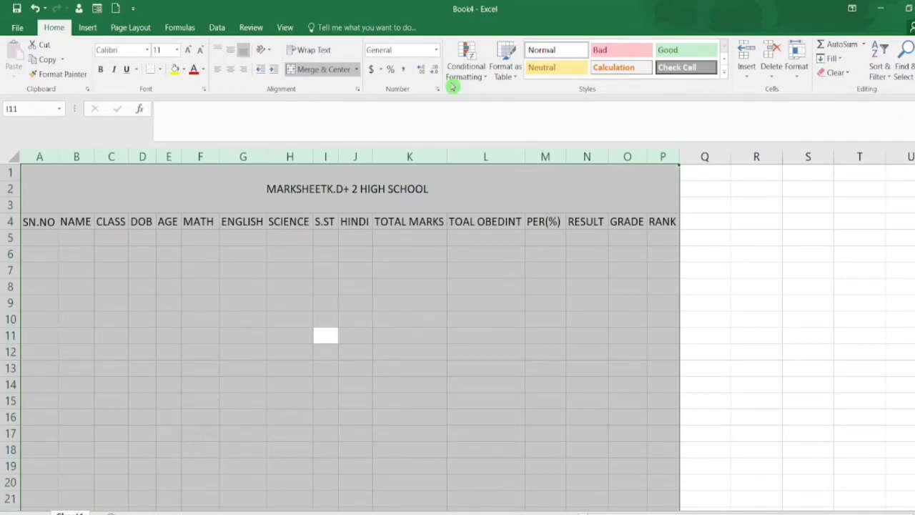
click(302, 256)
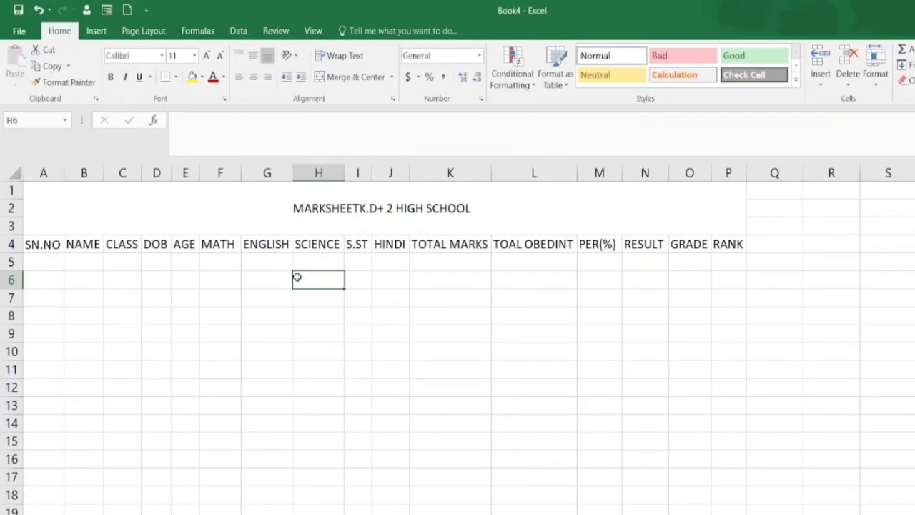
Step: Number the students 1 to 5 in cells A5 through A9 by entering 1 and 2 and filling the series down
click(42, 262)
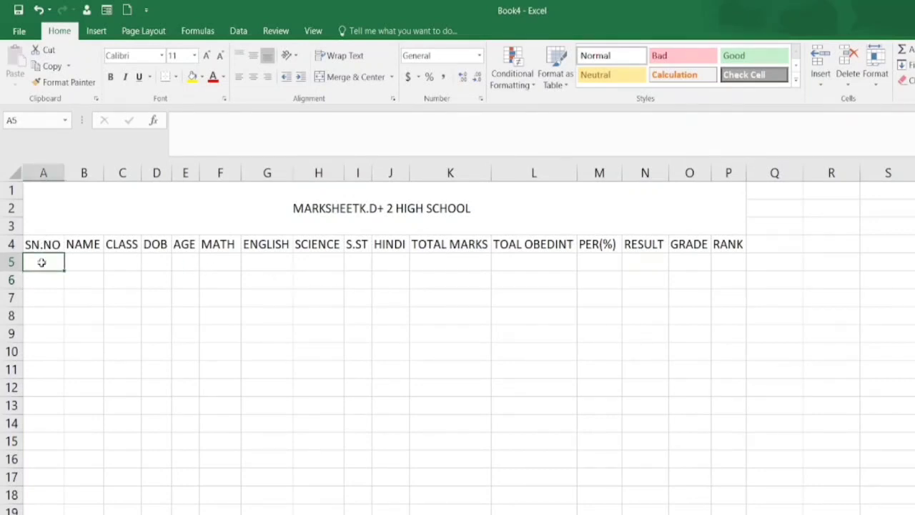
text(1)
key(Return)
text(2)
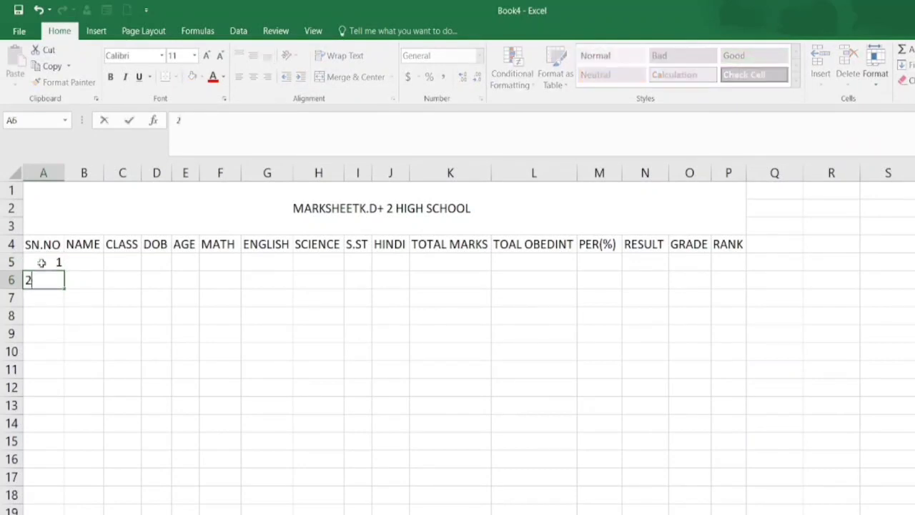
key(Return)
click(41, 262)
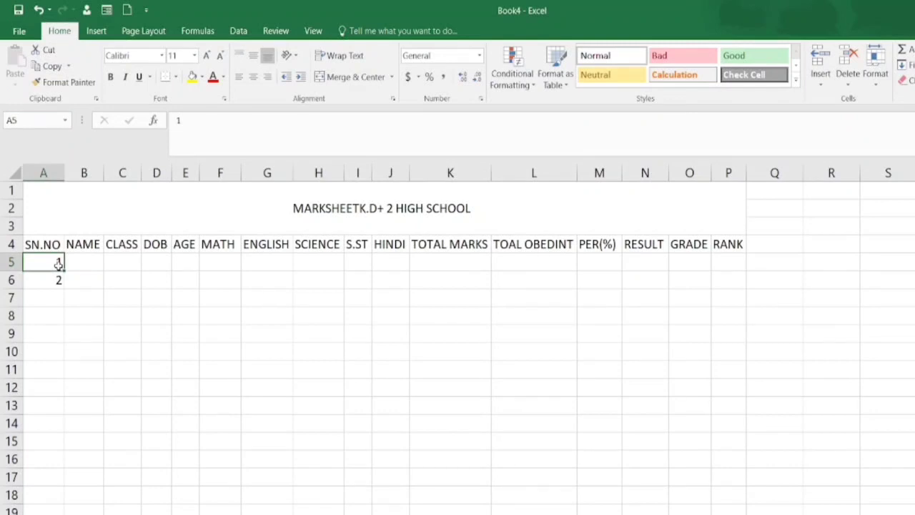
drag(59, 263, 58, 217)
Step: Enter the first two students' names in cells B5 and B6
click(90, 261)
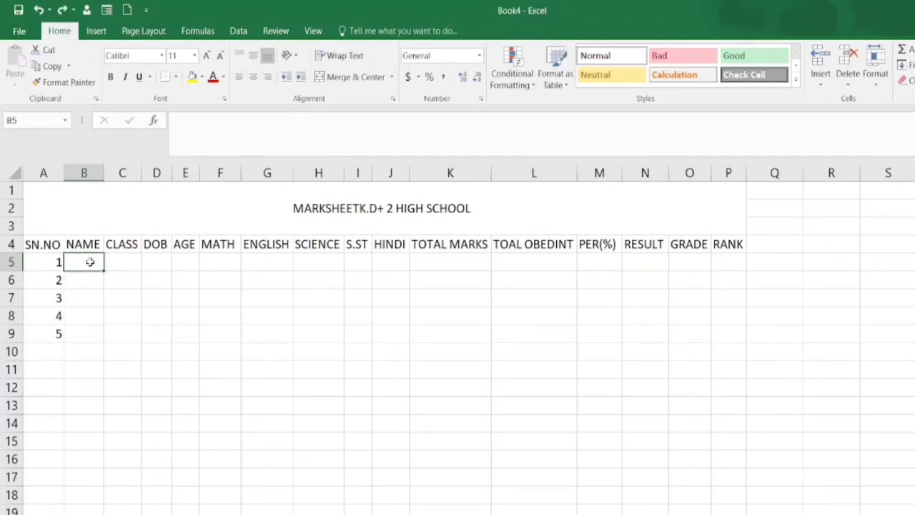
text(MOHAN)
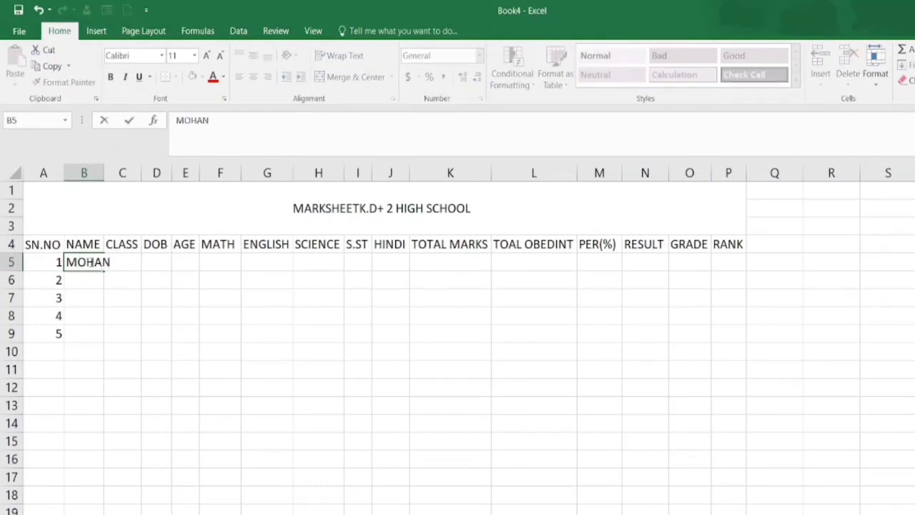
key(Tab)
key(Down)
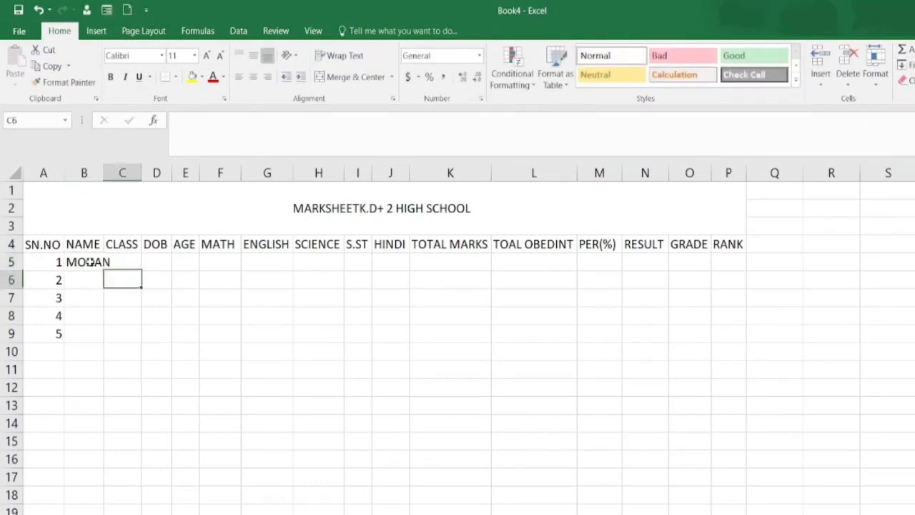
key(Left)
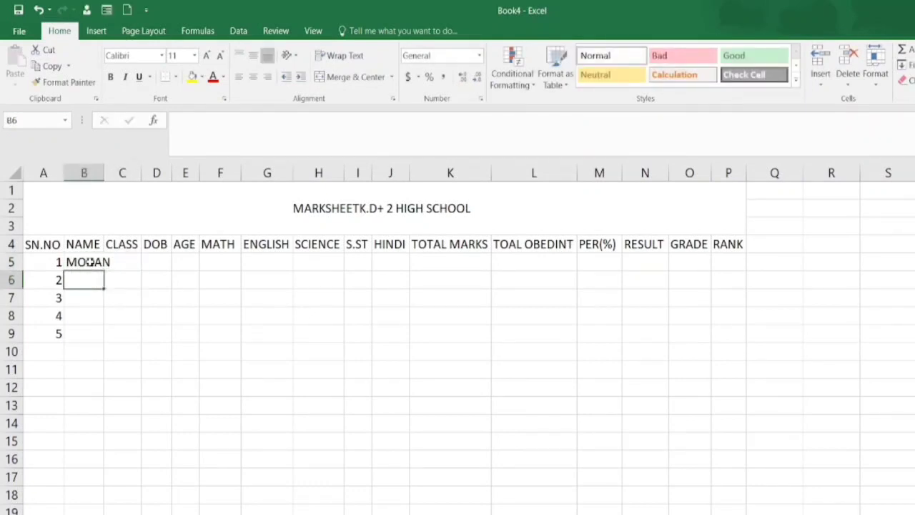
text(RAHUL)
key(Return)
Step: Enter the remaining three students' names in cells B7 through B9
text(S)
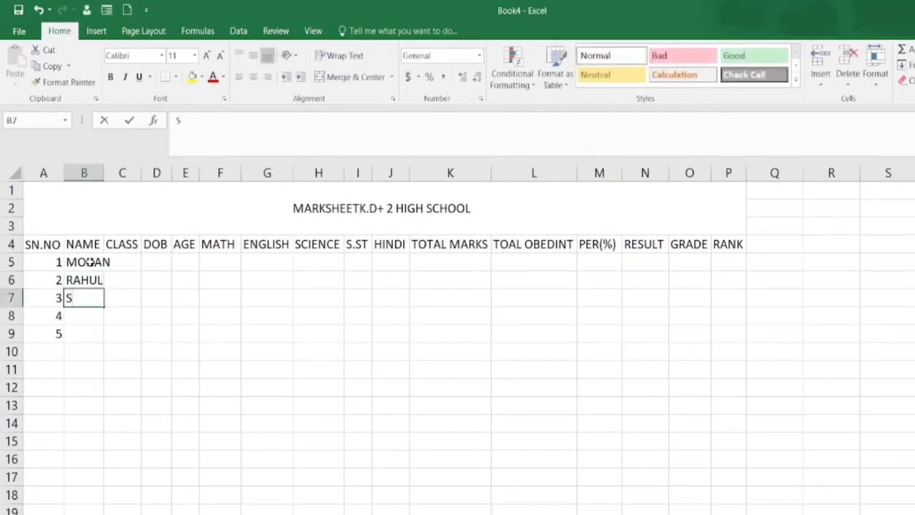
text(OHAN)
key(Return)
text(R)
key(BackSpace)
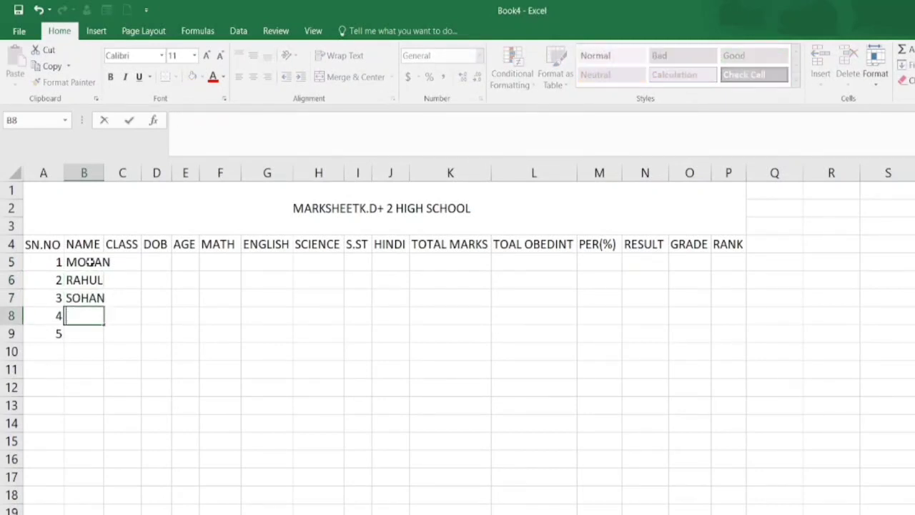
text(ROHIT)
key(Return)
text(KUNDAN)
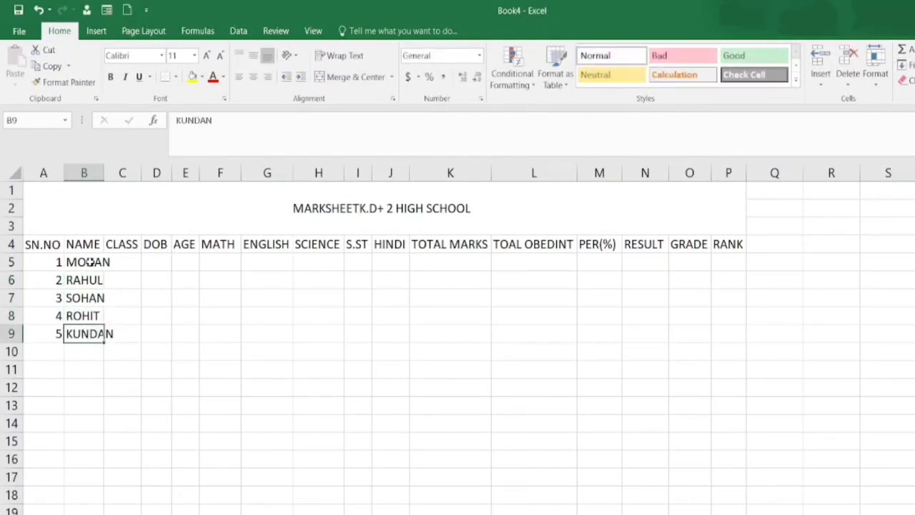
key(Return)
Step: Enter 10 as the first student's class in cell C5
key(Up)
key(Up)
key(Up)
key(Up)
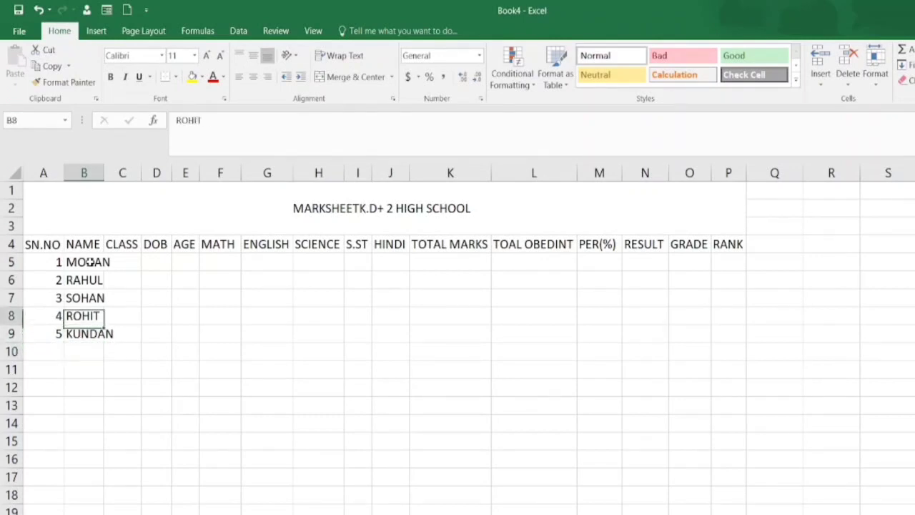
key(Right)
key(Up)
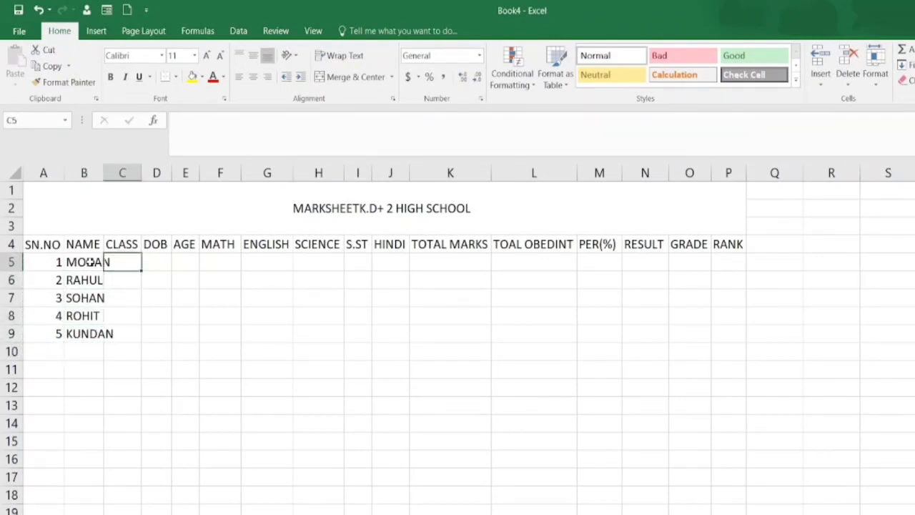
text(10)
key(Return)
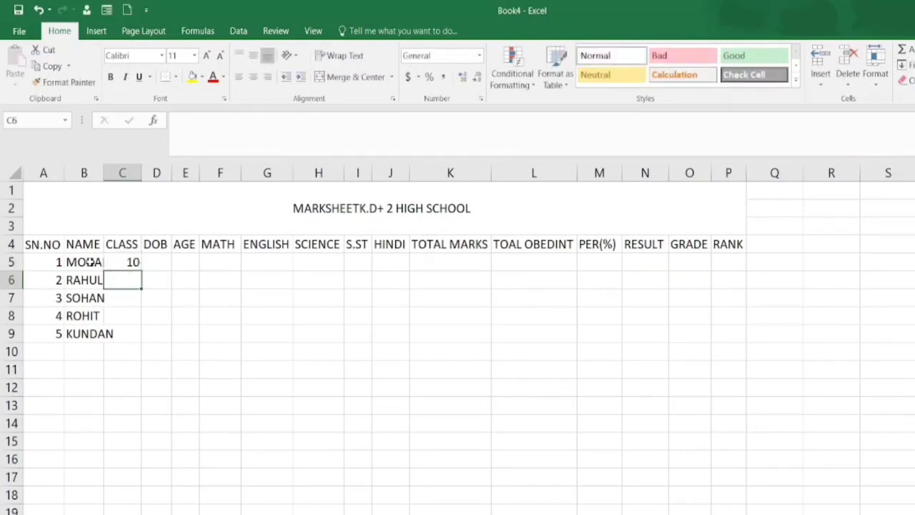
Step: Copy the class value 10 from C5 down through C9 with the fill handle
click(130, 261)
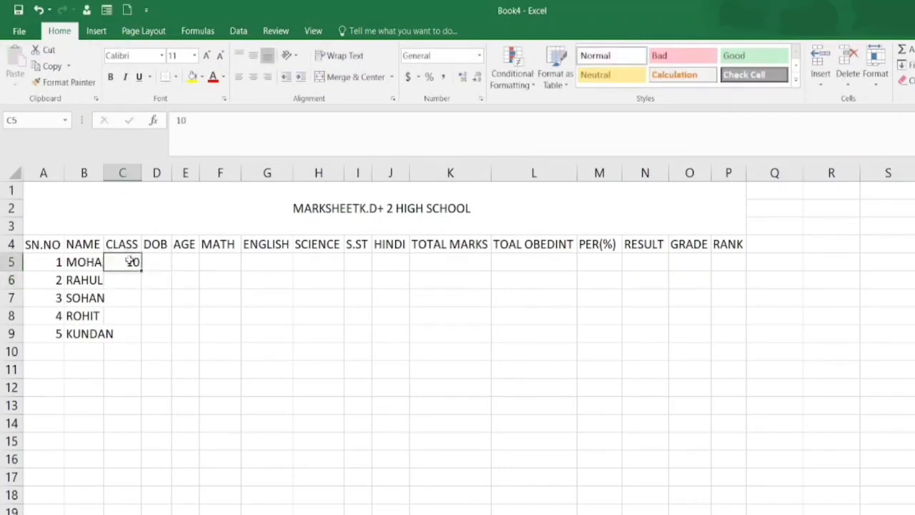
double_click(130, 261)
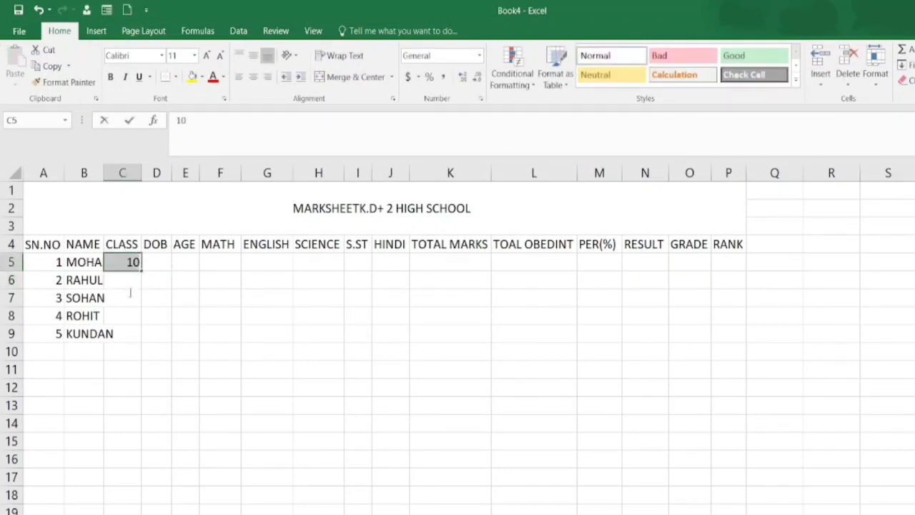
click(148, 328)
click(130, 262)
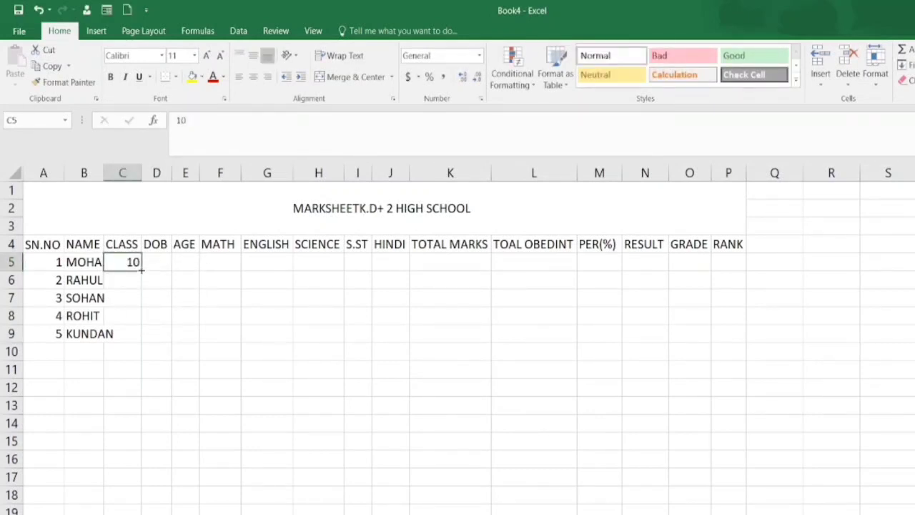
drag(141, 269, 148, 342)
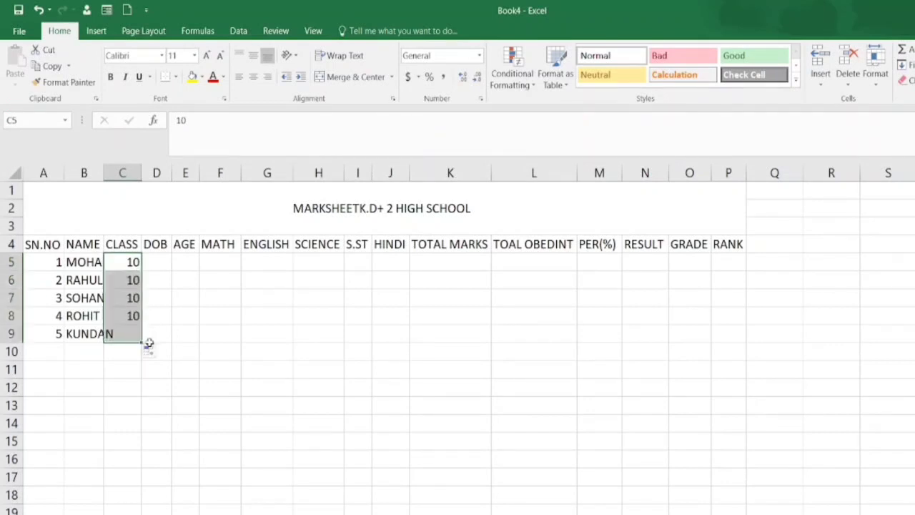
click(263, 276)
Step: Clear the class values in cells C5 through C9
click(123, 262)
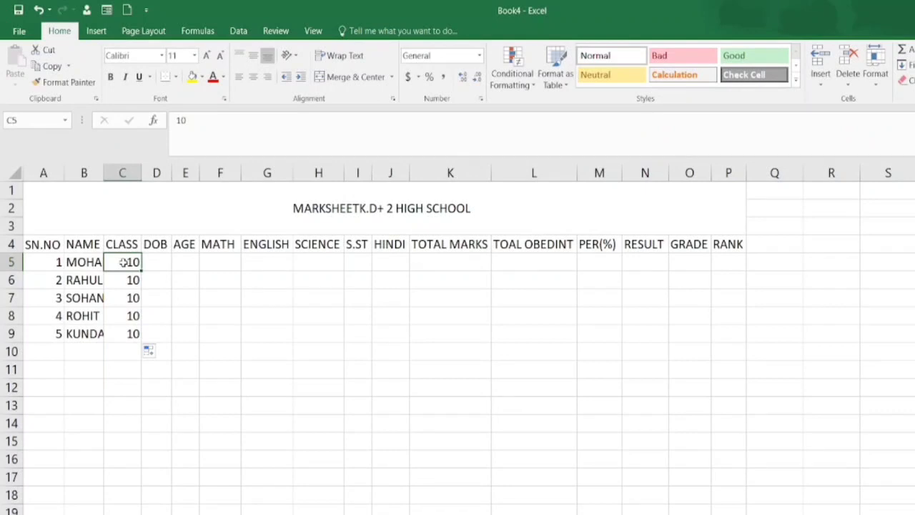
key(ctrl+shift+Down)
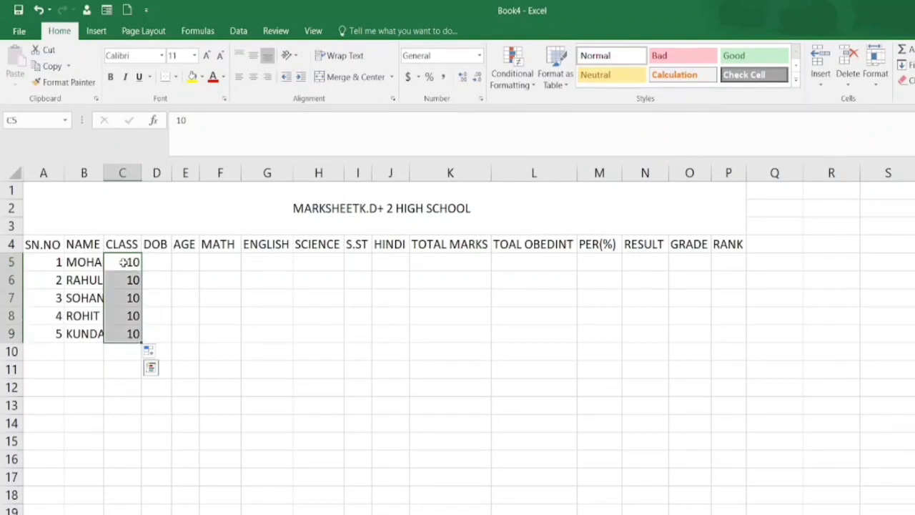
key(Delete)
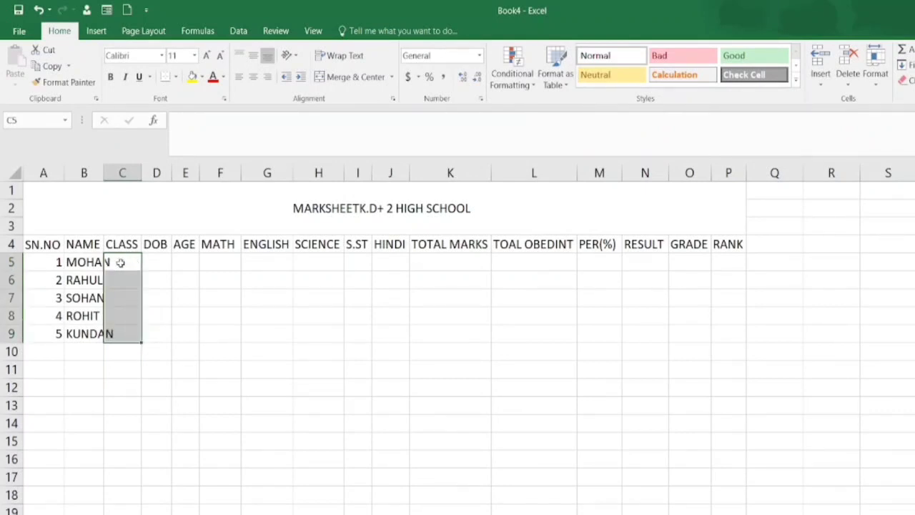
Step: Enter the class value 10 in the empty cell C5
click(121, 263)
text(10)
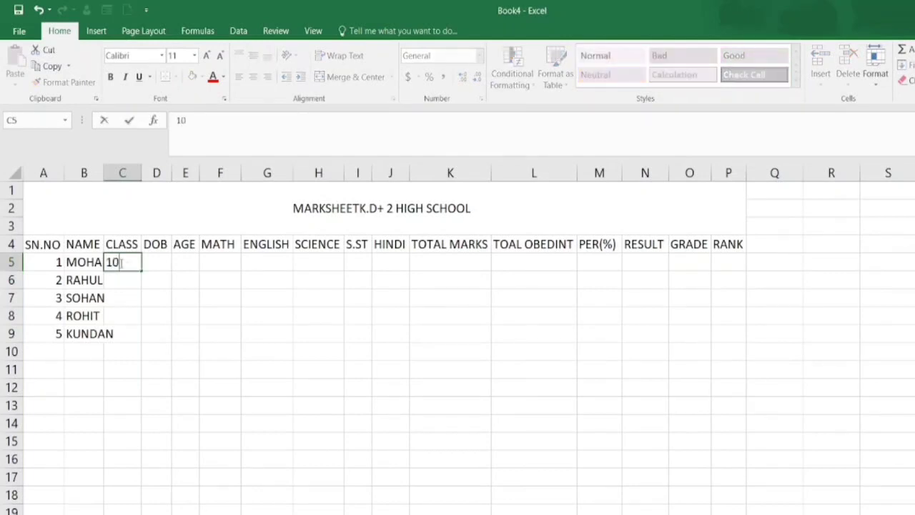
key(Return)
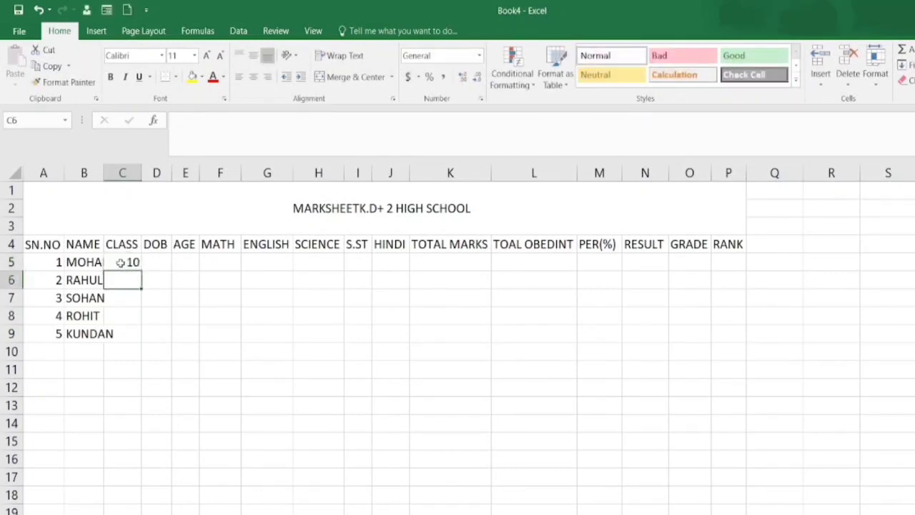
Step: Select C5 through C9 and fill the class value 10 down the range with Fill Down
click(120, 262)
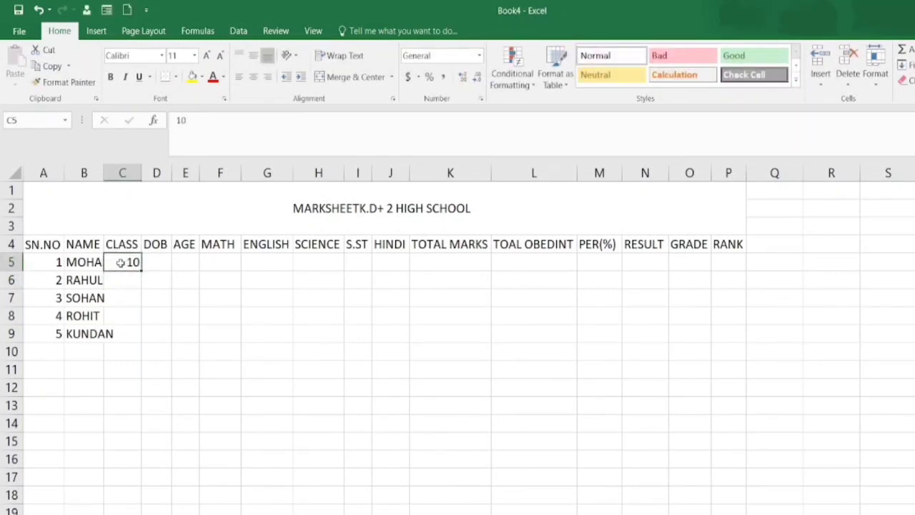
key(shift+Down)
key(shift+Down)
key(shift+Down)
key(shift+Down)
key(shift+Down)
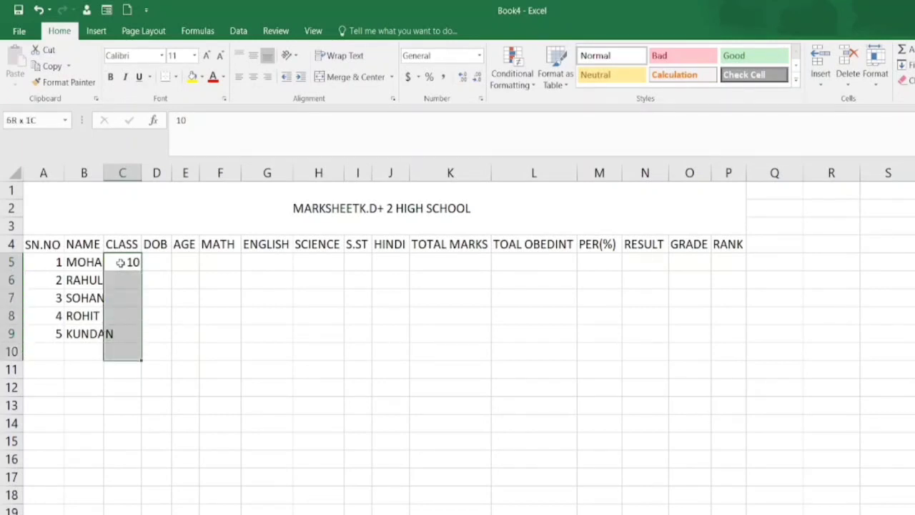
key(shift+Up)
key(shift+Down)
key(shift+Down)
key(shift+Down)
key(shift+Down)
key(shift+Up)
key(shift+Up)
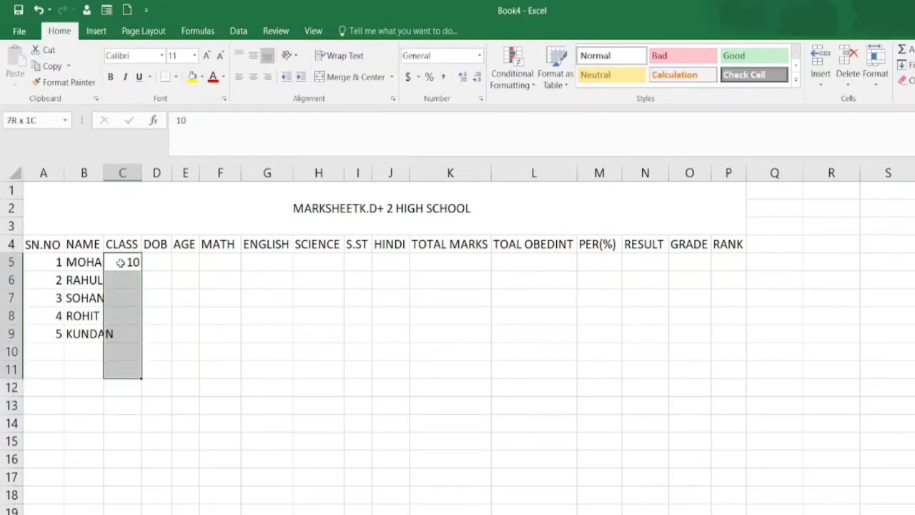
key(shift+Up)
key(shift+Up)
key(shift+Up)
key(shift+Down)
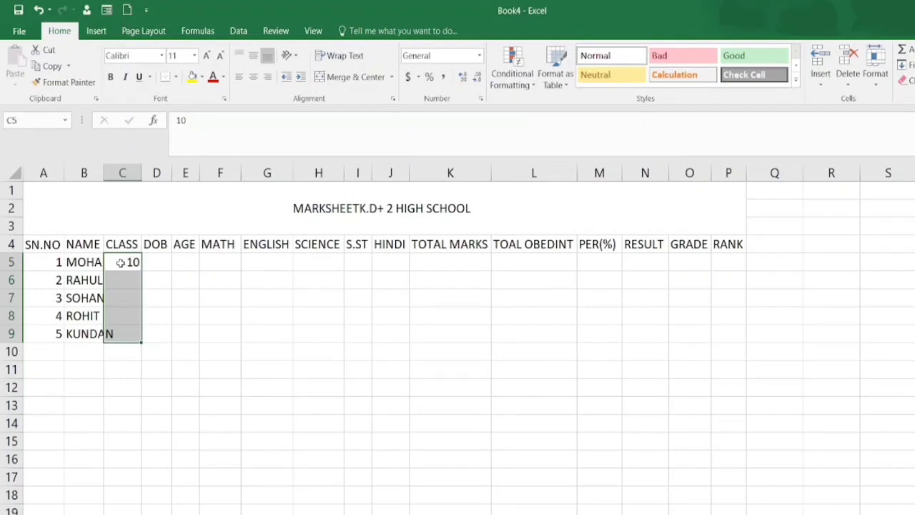
key(ctrl+d)
key(ctrl+q)
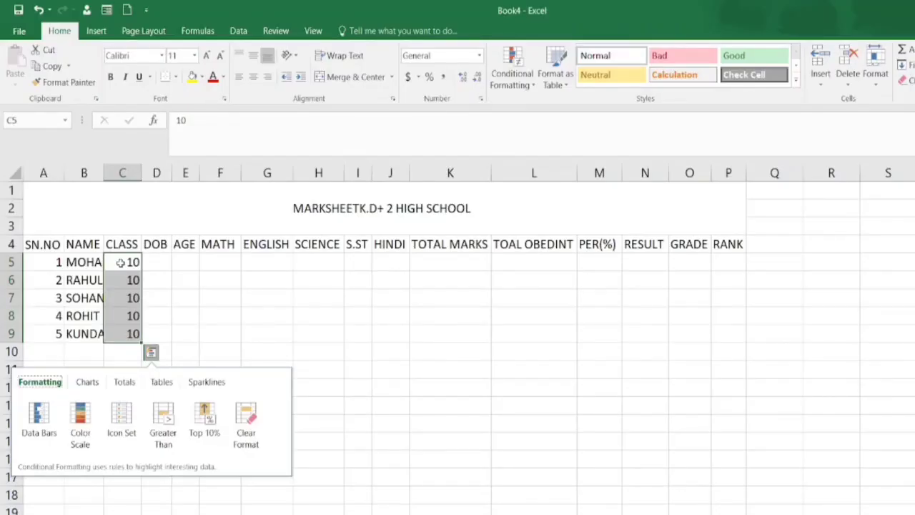
click(178, 312)
Step: Enter the first student's date of birth in cell D5 under DOB
click(153, 268)
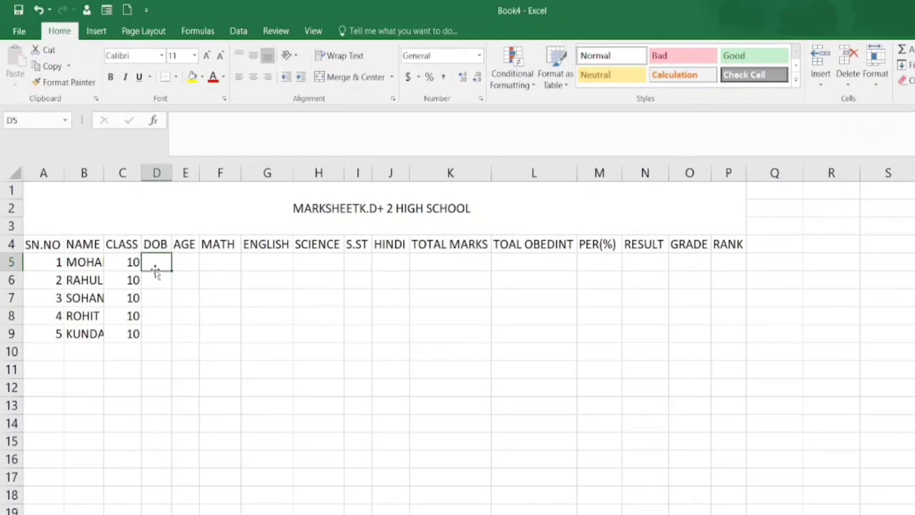
text(12/1/2002)
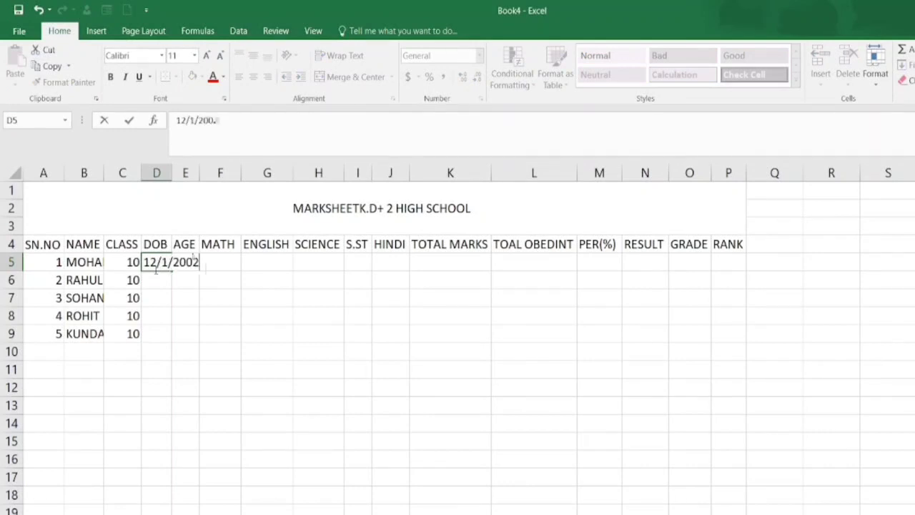
key(Return)
Step: Enter the second student's date of birth in cell D6, correcting the mistyped date before committing it
text(1/2/2002/)
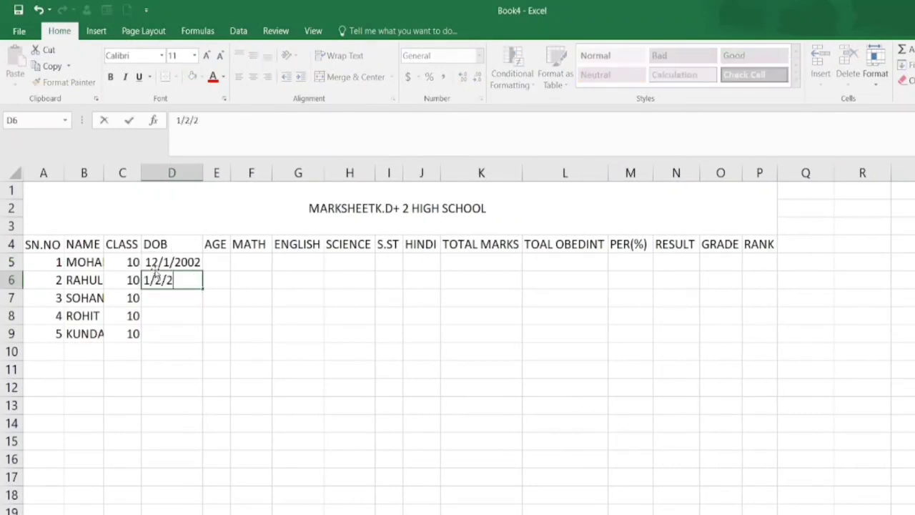
key(BackSpace)
key(BackSpace)
key(BackSpace)
key(BackSpace)
key(BackSpace)
key(BackSpace)
key(BackSpace)
key(BackSpace)
text(/2005/)
key(BackSpace)
key(BackSpace)
key(BackSpace)
key(BackSpace)
key(BackSpace)
key(BackSpace)
text(1/20/2000)
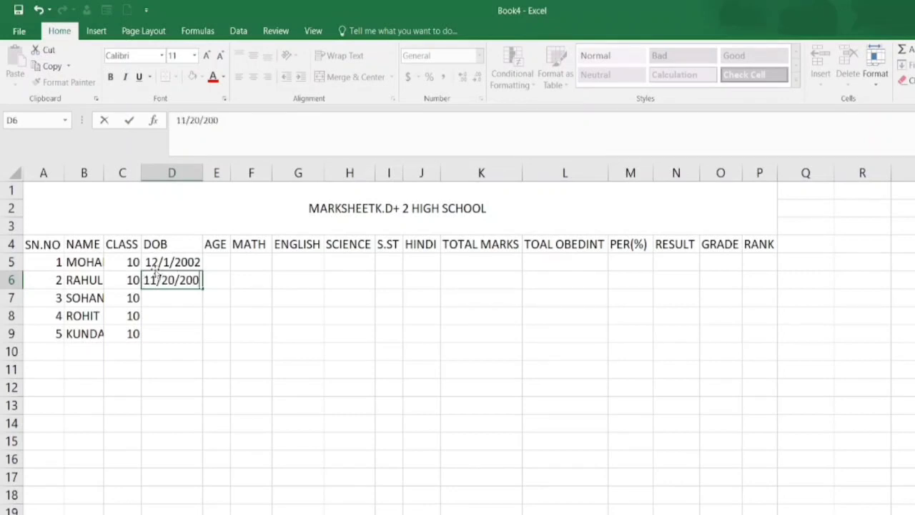
key(Return)
Step: Enter the dates of birth of the remaining three students in cells D7 through D9
text(1/20/2001)
key(Return)
text(1/5/2002)
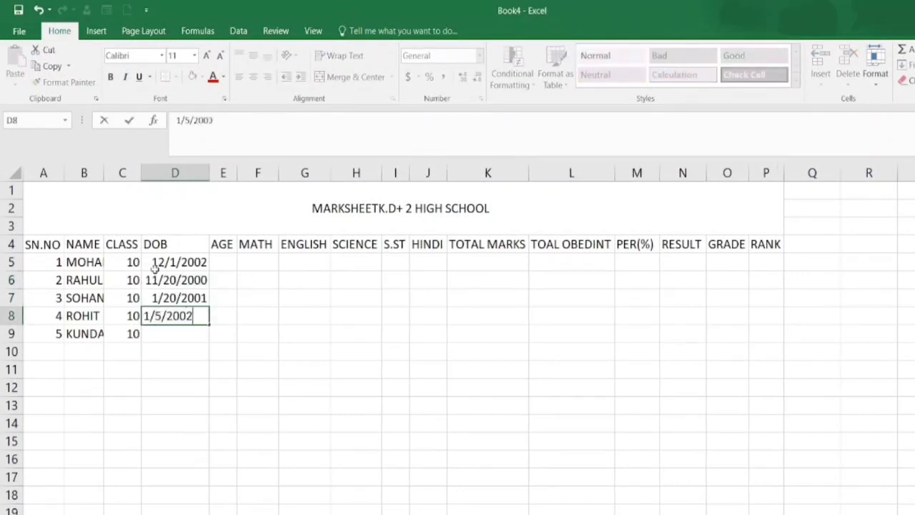
key(Return)
text(1/20/2002)
key(Return)
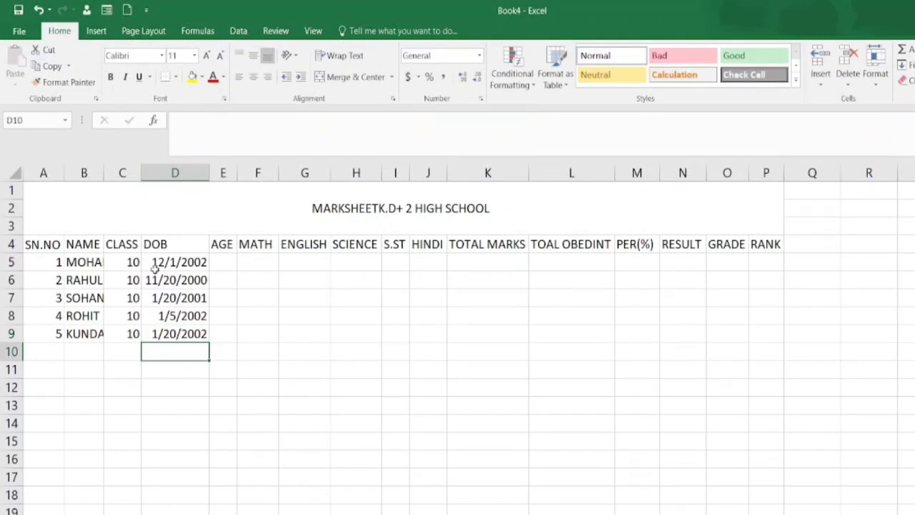
key(Up)
Step: Enter the age formula =DATEDIF(D5,TODAY(),"y") in cell E5 under AGE
click(219, 263)
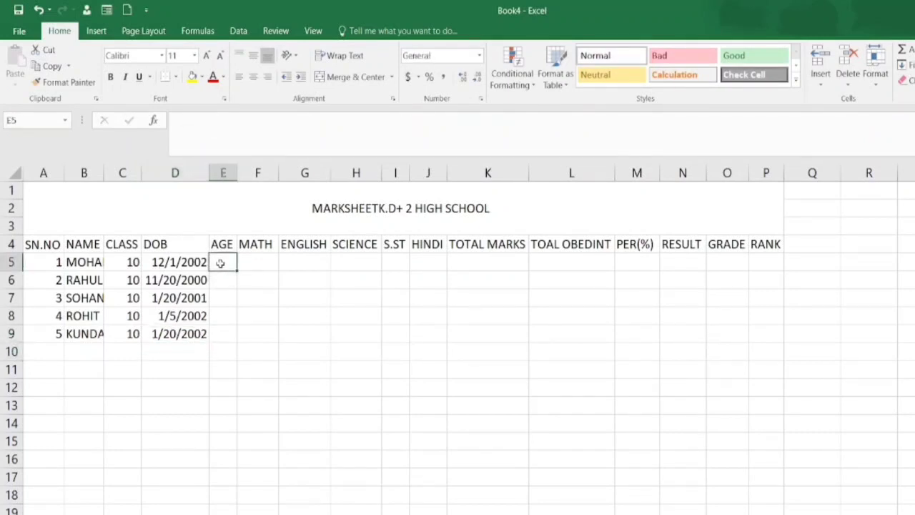
text(=)
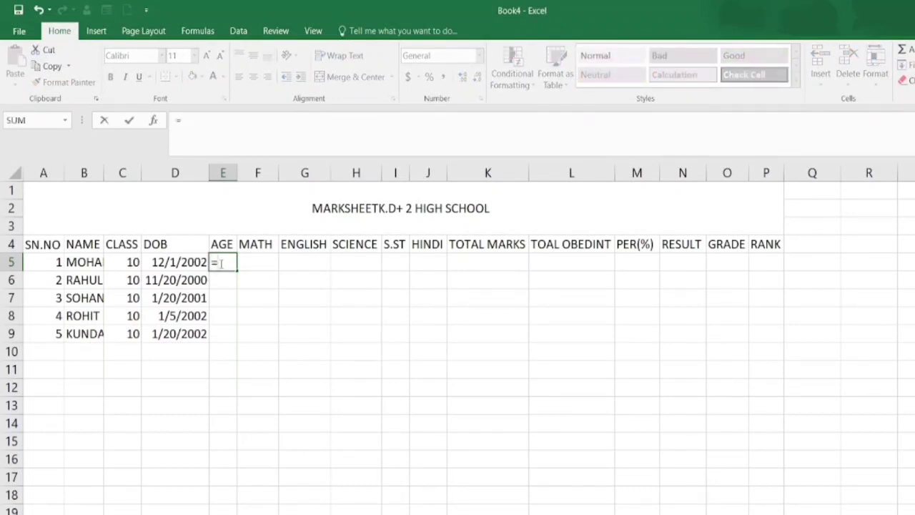
text(A)
key(BackSpace)
text(DATEDIF)
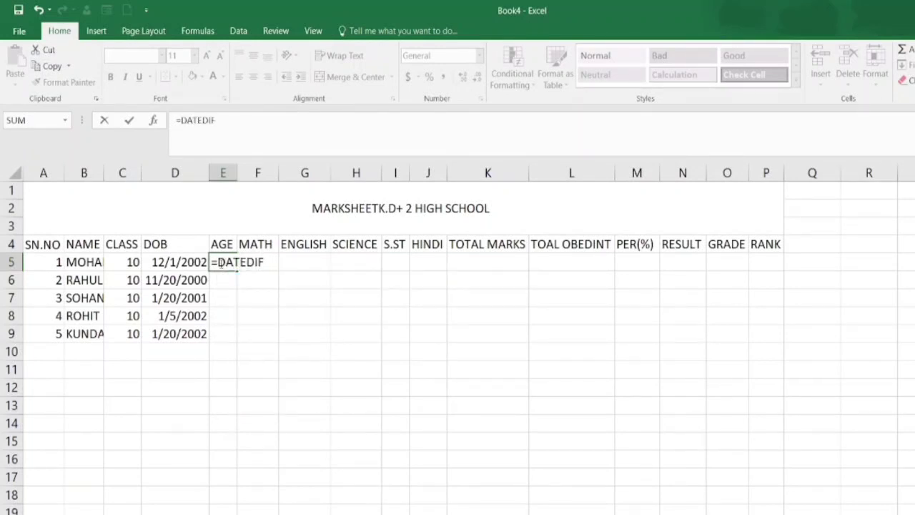
text(()
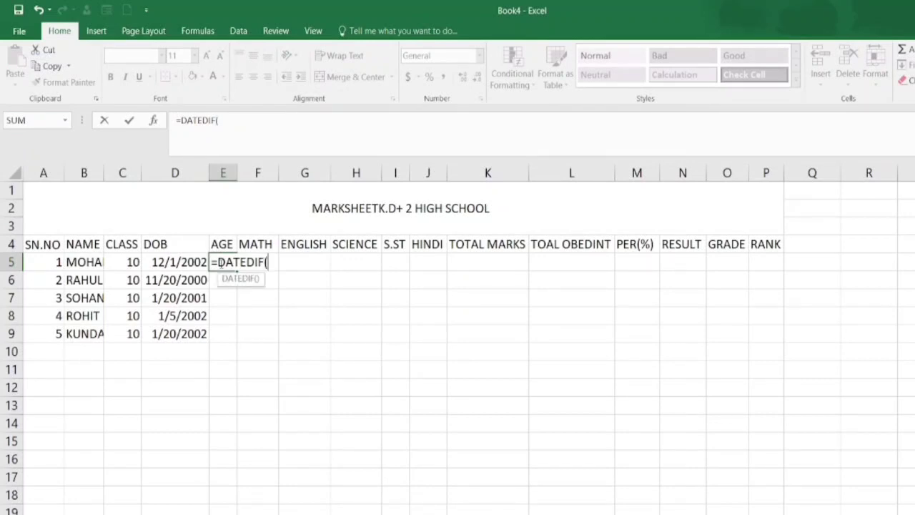
click(178, 263)
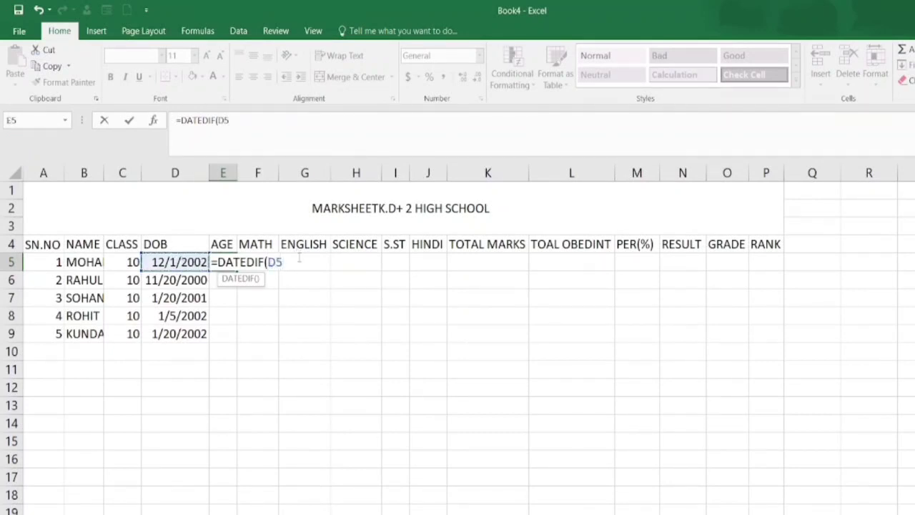
key(BackSpace)
key(BackSpace)
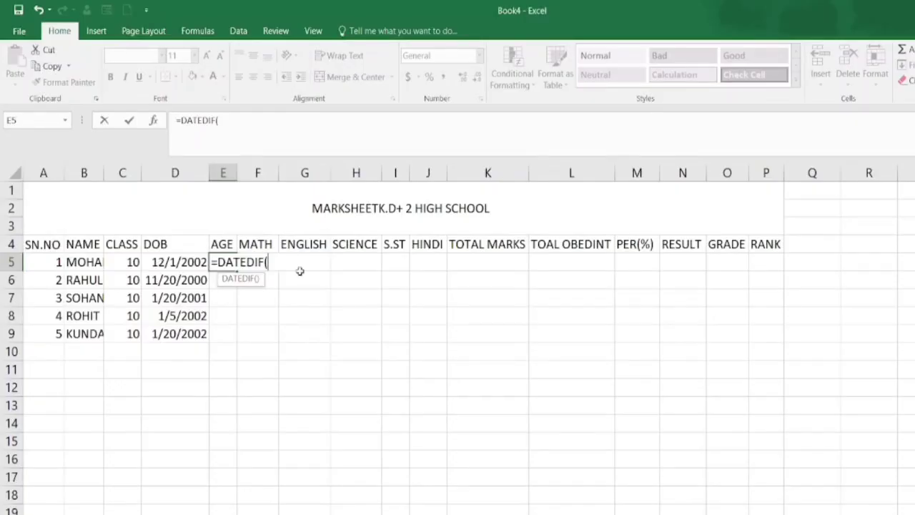
text(D5)
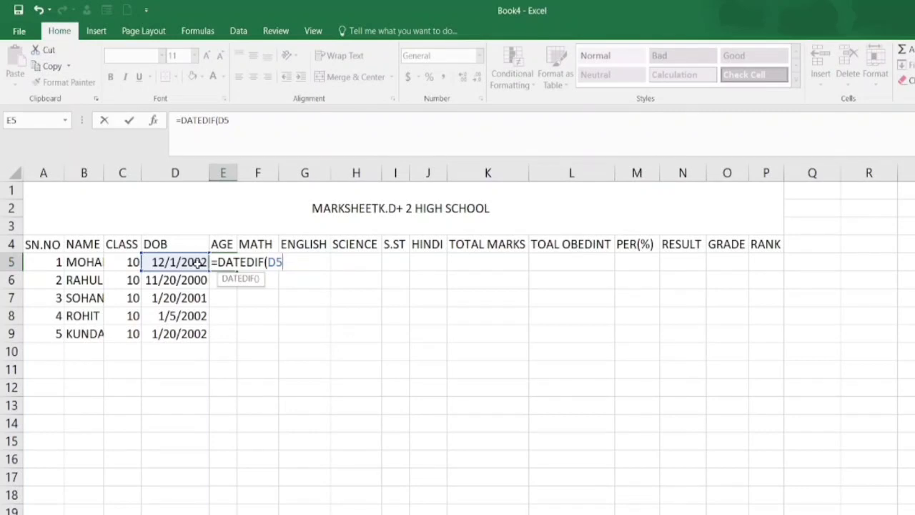
text(,TODAY)
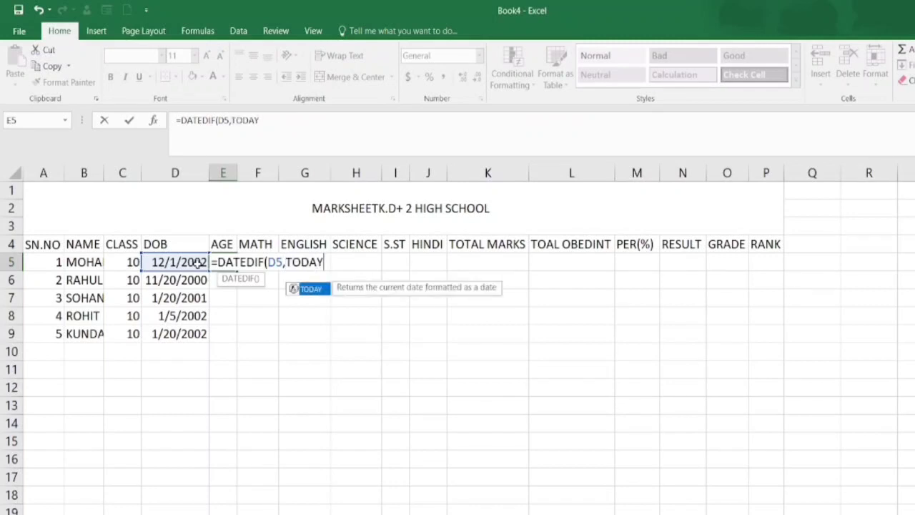
text(())
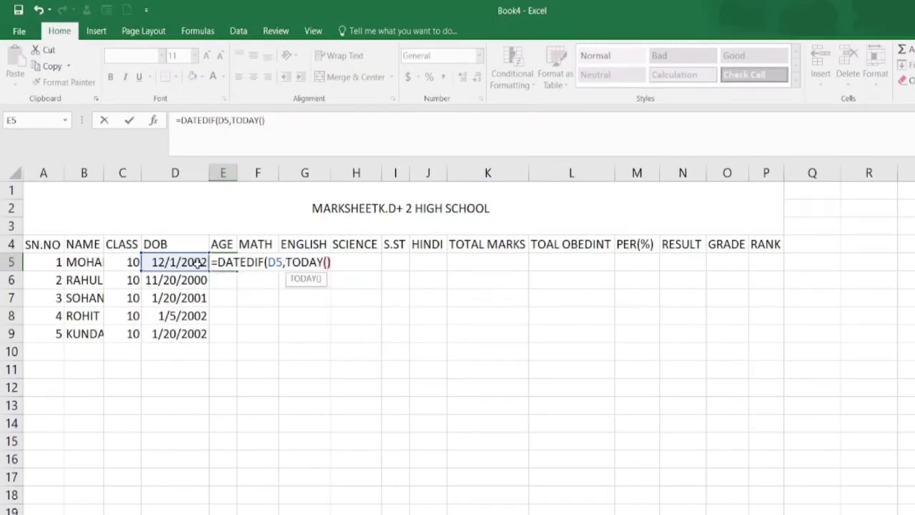
text(,)
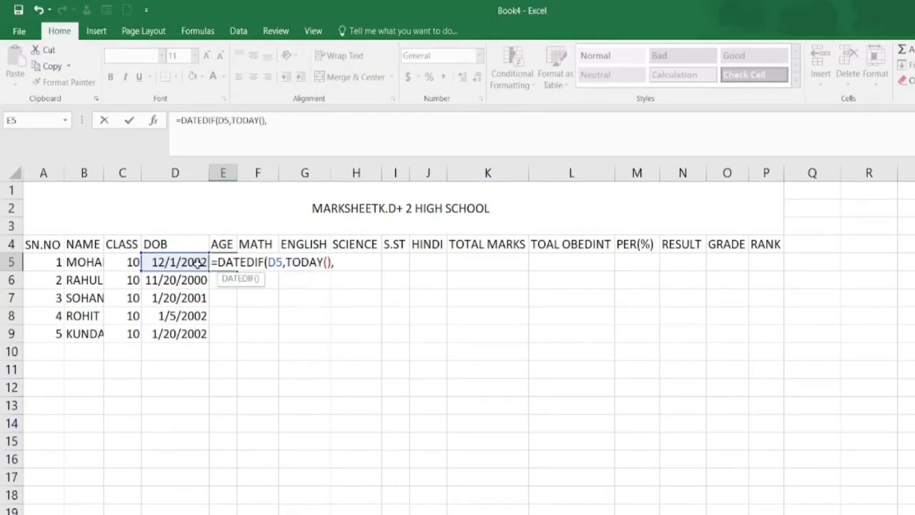
text("y"))
key(Return)
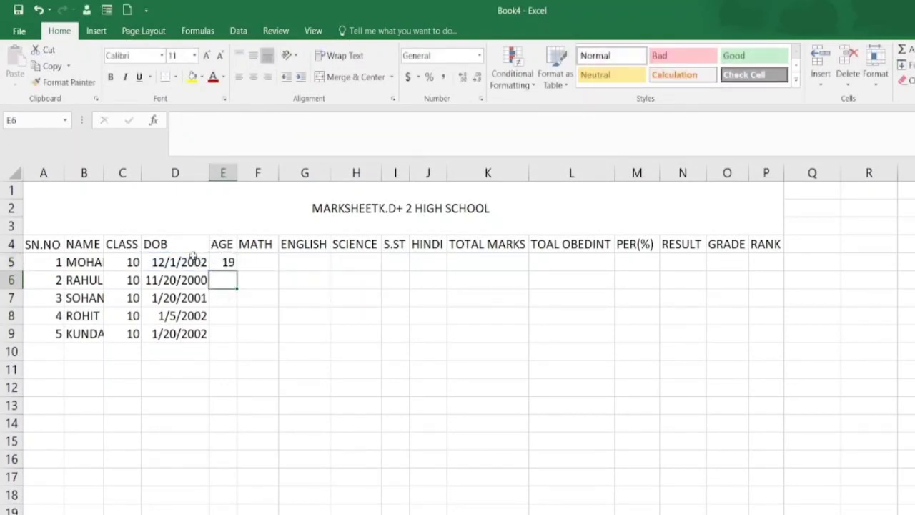
Step: Fill the age formula from E5 down through E9 and review the formula in E5
click(229, 264)
drag(236, 269, 241, 349)
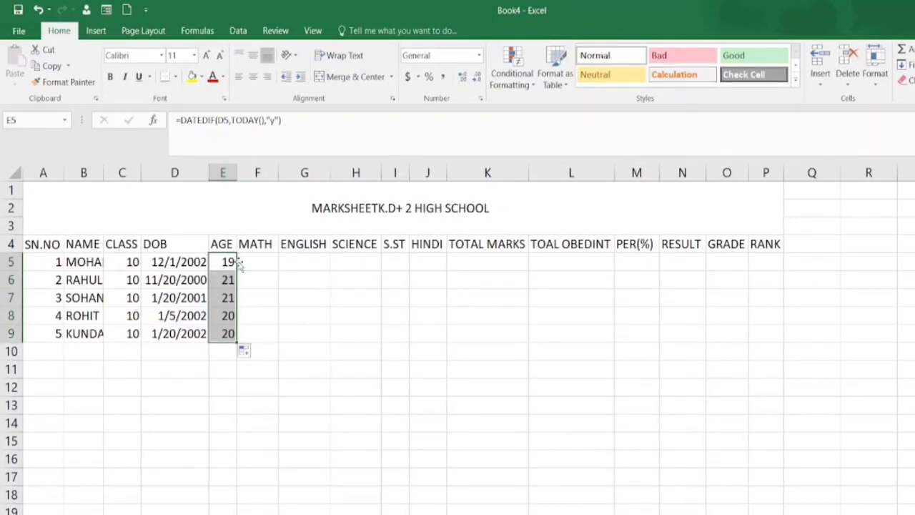
click(229, 264)
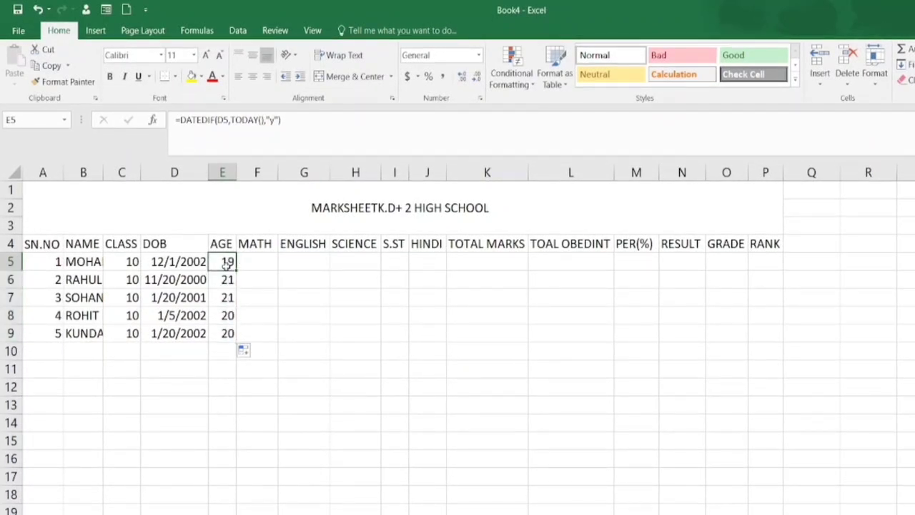
double_click(229, 264)
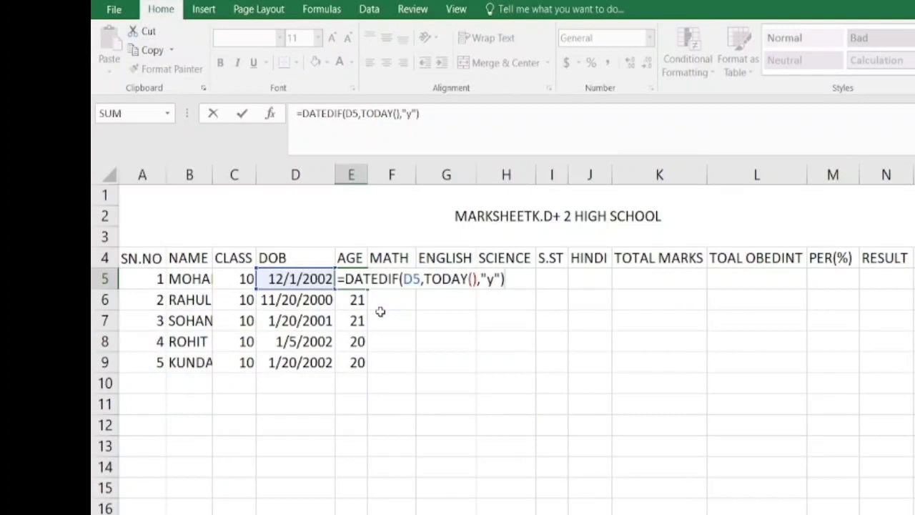
key(Return)
Step: Enter the MATH marks 78, 88, 48, 48 and 48 in cells F5 through F9
click(374, 280)
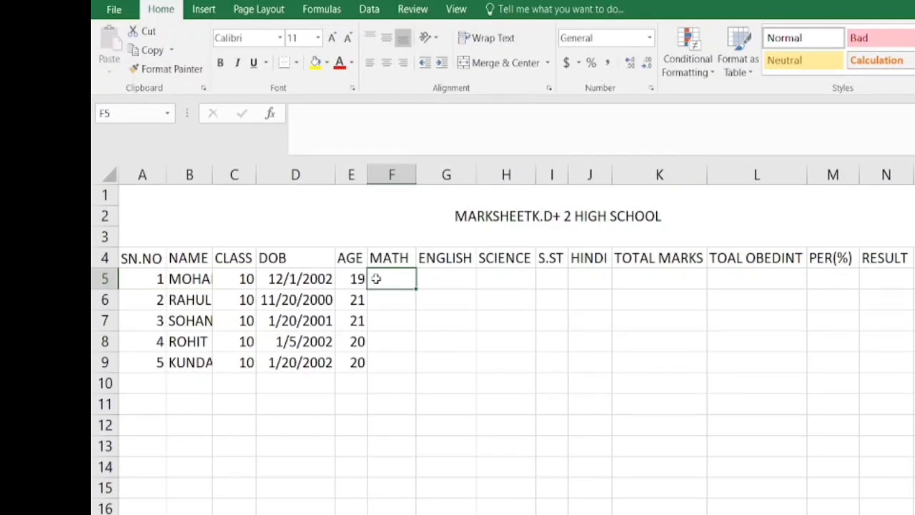
text(78)
key(Return)
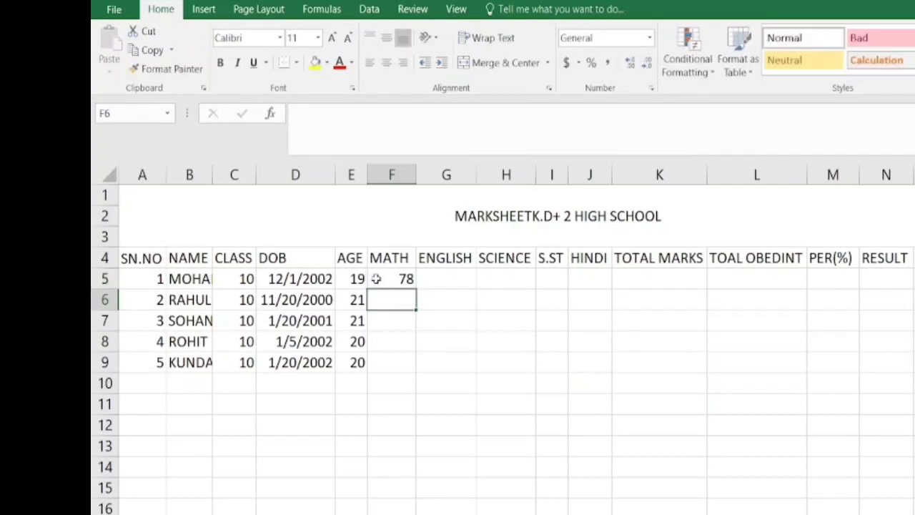
text(88)
key(Return)
text(48)
key(Return)
text(48)
key(Return)
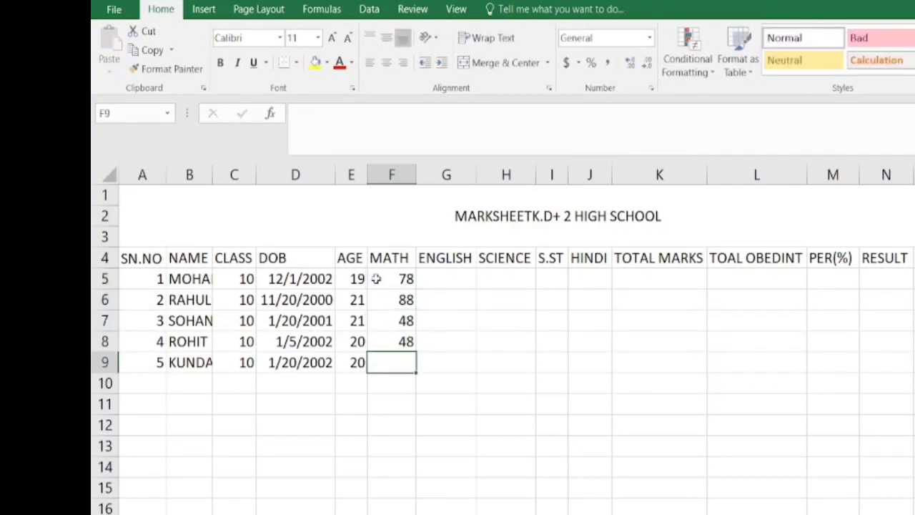
text(48)
key(Return)
Step: Enter the ENGLISH marks 89, 78, 48, 88 and 88 in cells G5 through G9
key(Up)
key(Up)
key(Up)
key(Right)
key(Up)
key(Up)
text(89)
key(Return)
text(78)
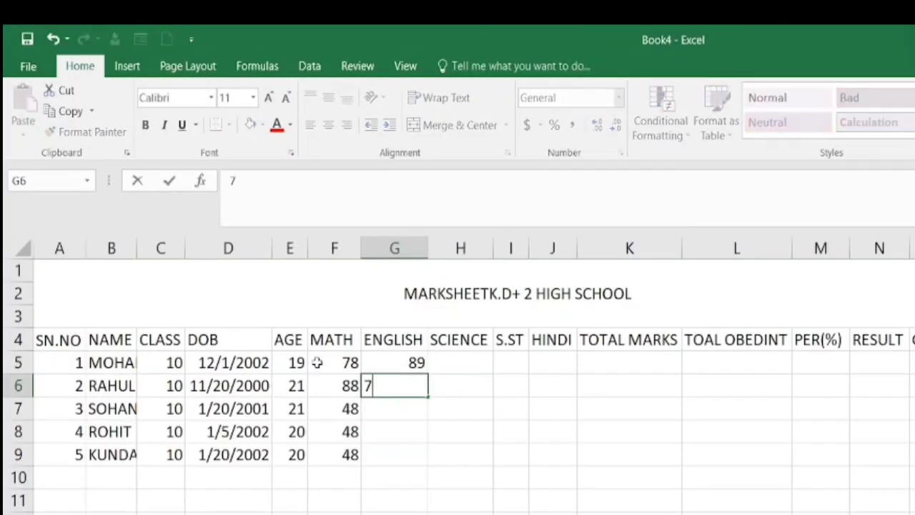
key(Return)
text(48)
key(Return)
text(88)
key(Return)
text(88)
key(Return)
Step: Enter the SCIENCE marks 88, 58, 88, 59 and 89 in cells H5 through H9
key(Up)
key(Up)
key(Up)
key(Up)
key(Up)
key(Up)
key(Up)
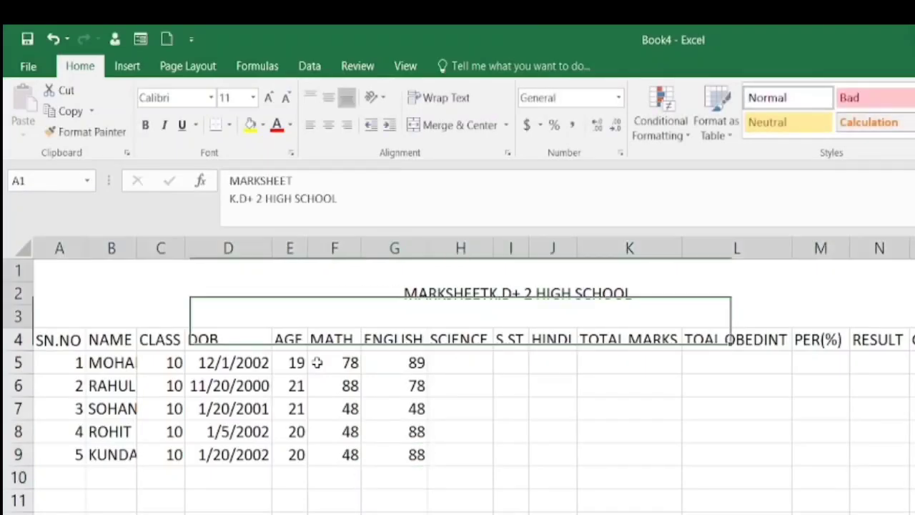
key(Down)
key(Down)
key(Right)
text(88)
key(Return)
text(58)
key(Return)
text(88)
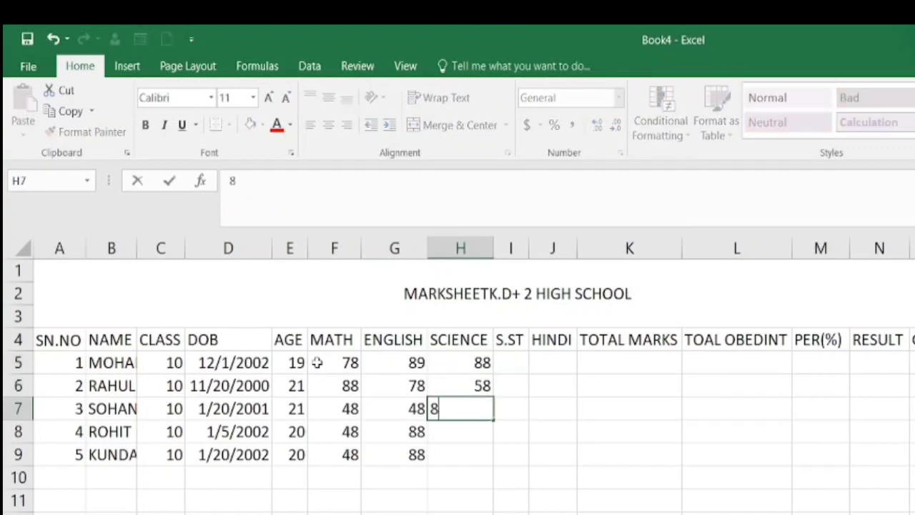
key(Return)
text(59)
key(Return)
text(89)
key(Return)
Step: Fill in the S.ST marks from I9 up to I5 with 55, 88, 88, 58 and 98
key(Up)
key(Right)
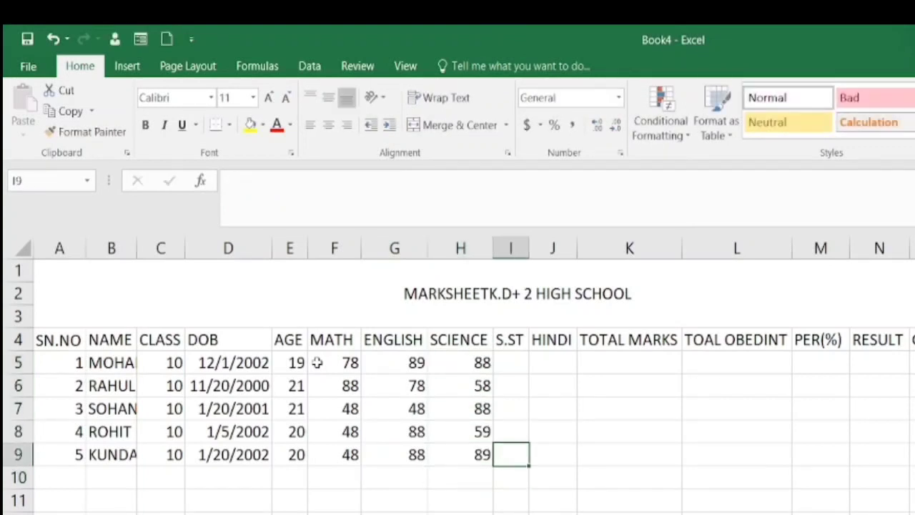
text(55)
key(Up)
text(88)
key(Up)
text(88)
key(Up)
text(5)
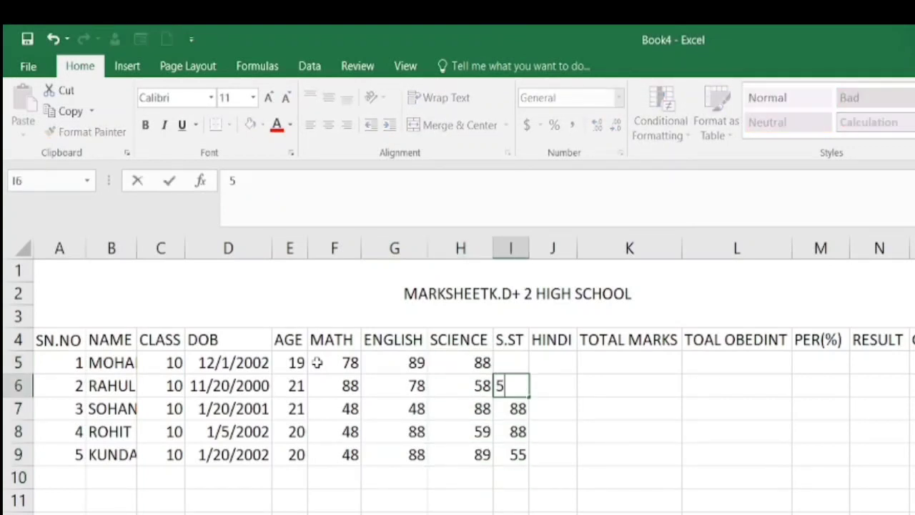
text(8)
key(Up)
text(98)
key(Right)
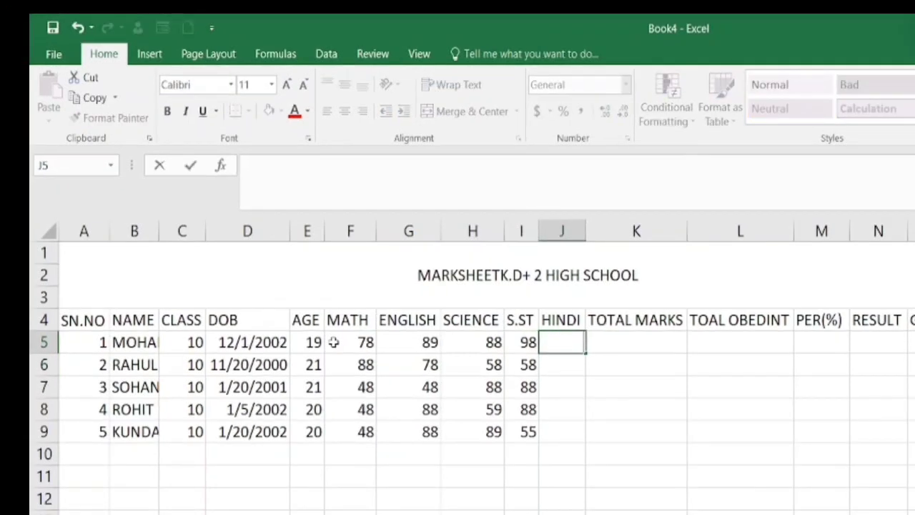
Step: Enter the HINDI marks 88, 48, 88, 88 and 89 in cells J5 through J9
text(88)
key(Return)
text(48)
key(Return)
text(88)
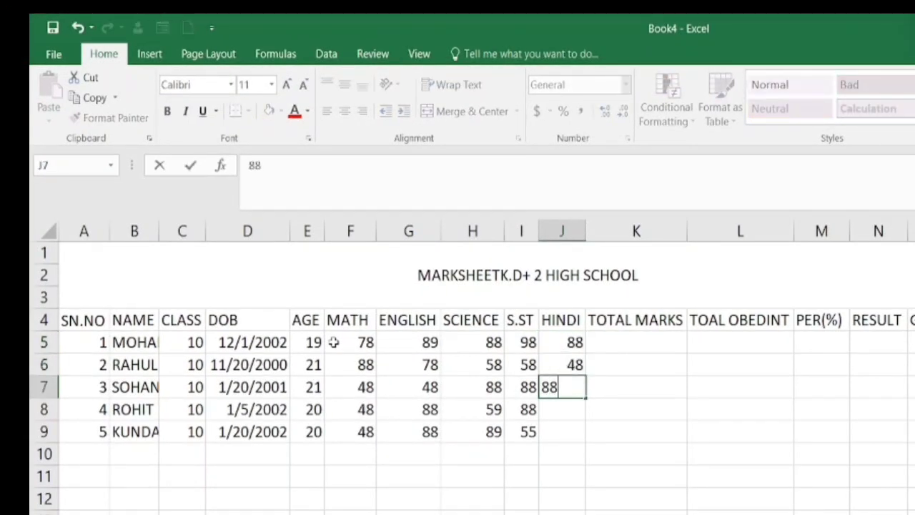
key(Return)
text(88)
key(Return)
text(89)
key(Return)
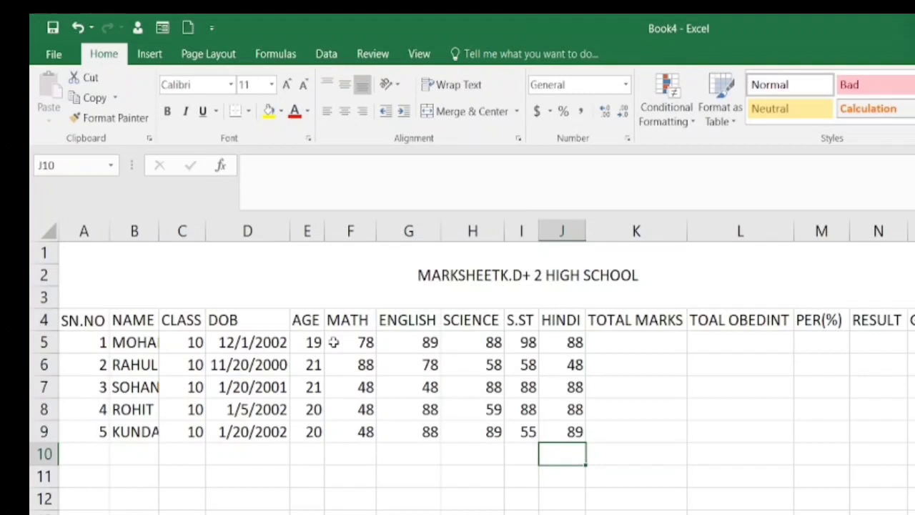
key(Up)
key(Left)
key(Up)
key(Up)
key(Up)
key(Up)
key(Left)
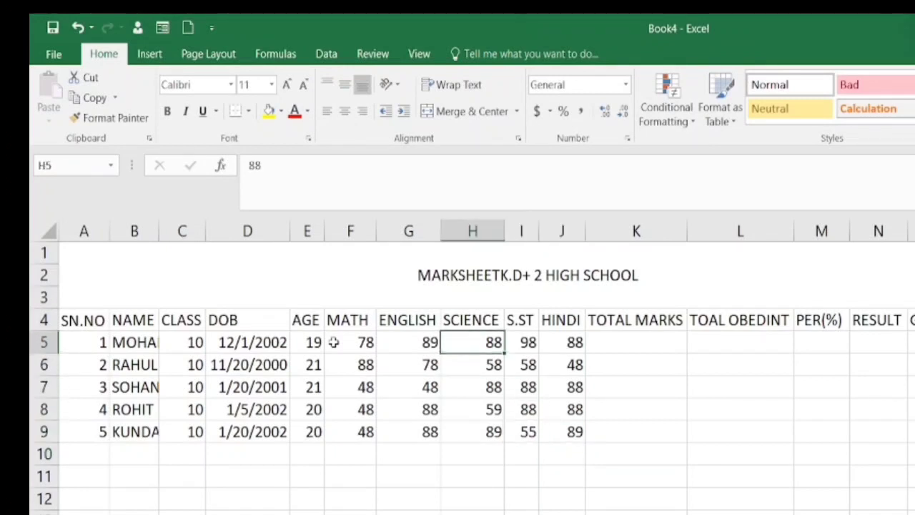
key(Down)
key(Down)
key(Down)
key(Left)
key(Up)
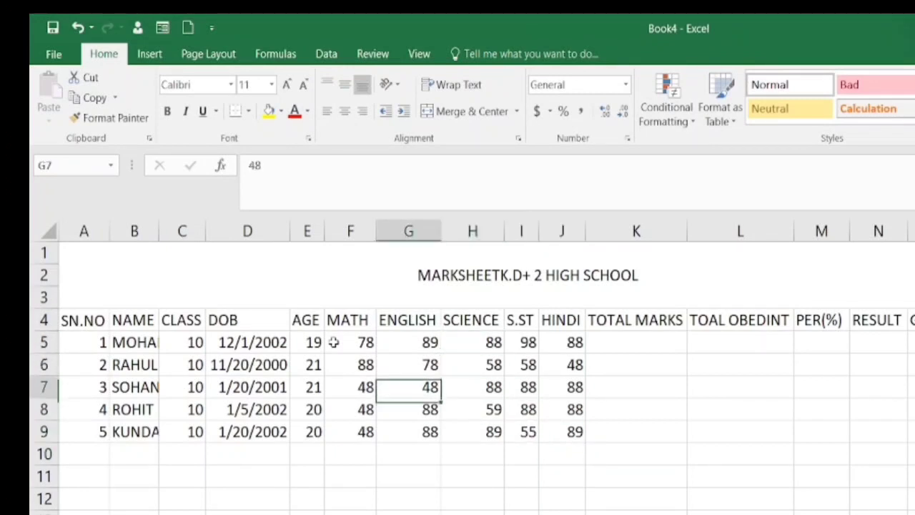
key(Up)
key(Up)
key(Right)
key(Left)
key(Left)
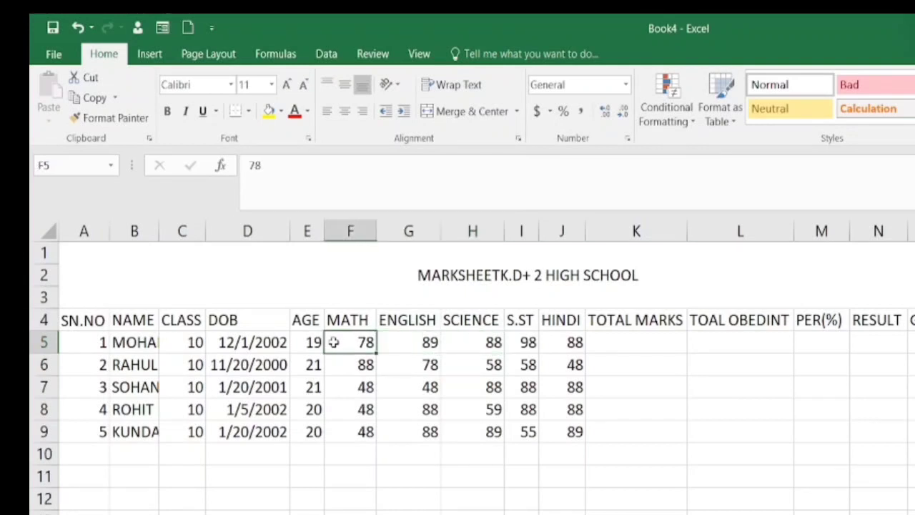
key(Down)
key(Down)
key(Down)
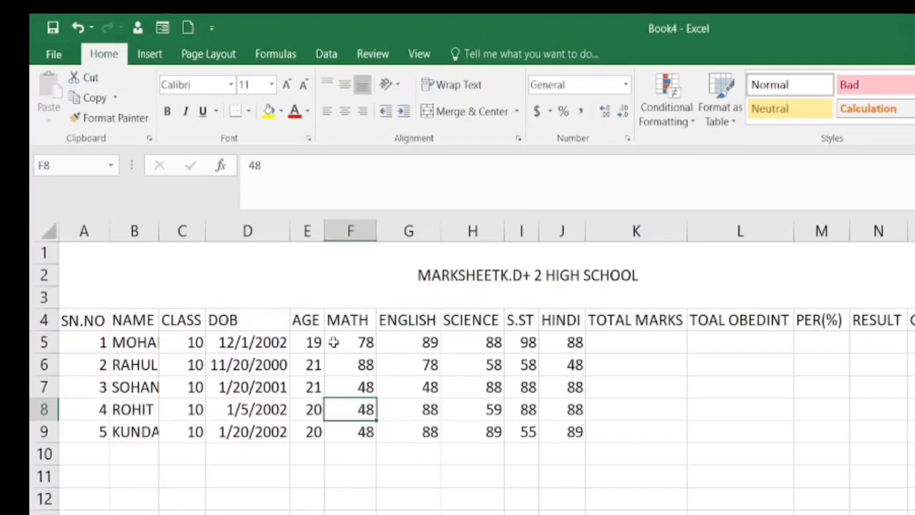
Step: Enter the formula =RANDBETWEEN(60,90) in cell F11 below the MATH marks
key(Down)
key(Down)
key(Down)
key(Down)
key(Down)
key(Down)
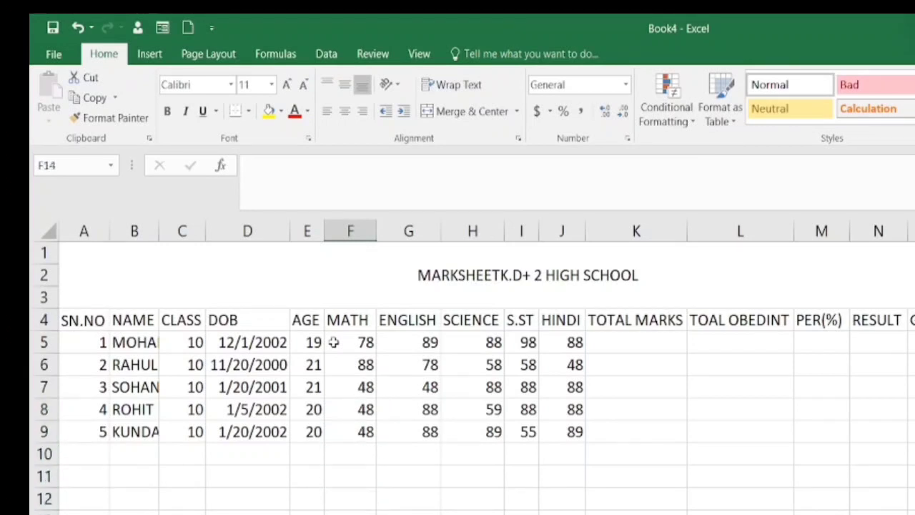
text(=RA)
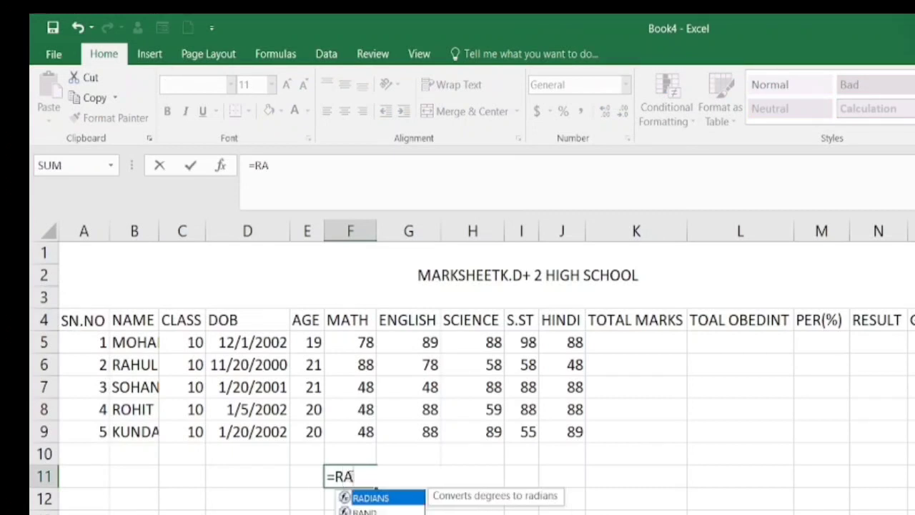
text(NDBETW)
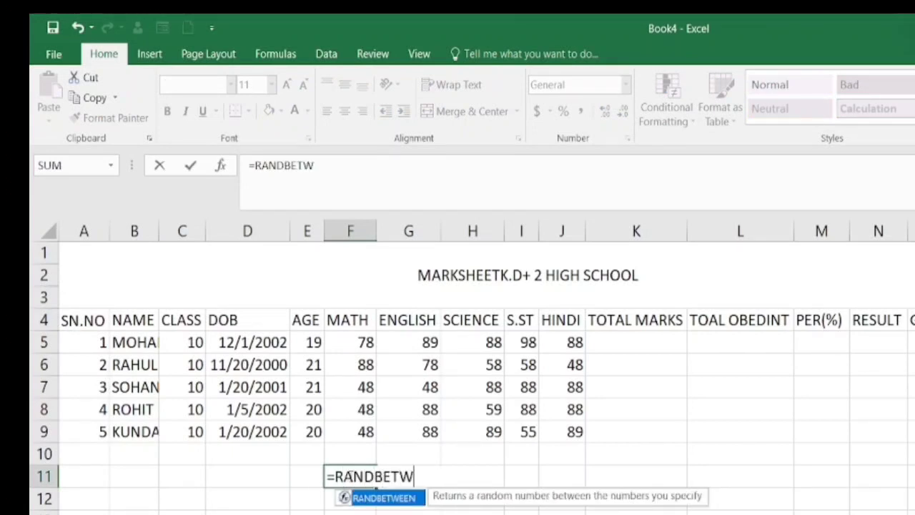
text(EEN)
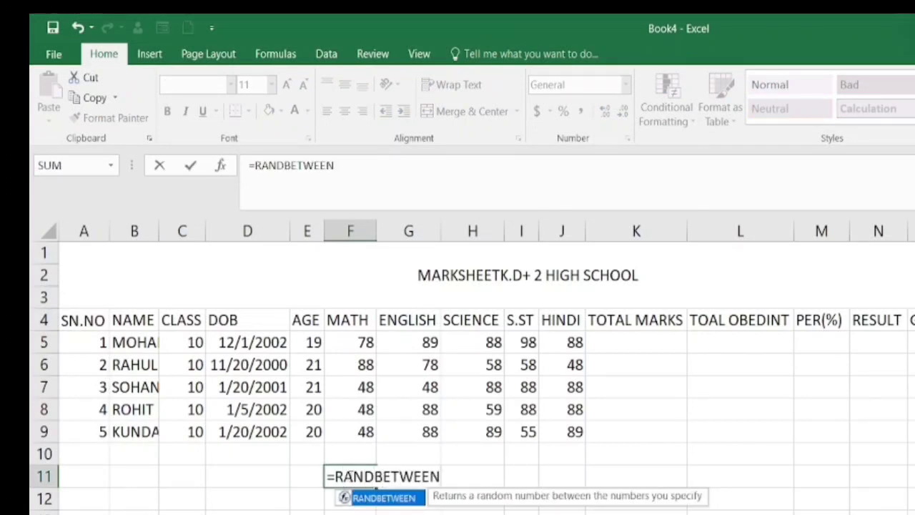
text(()
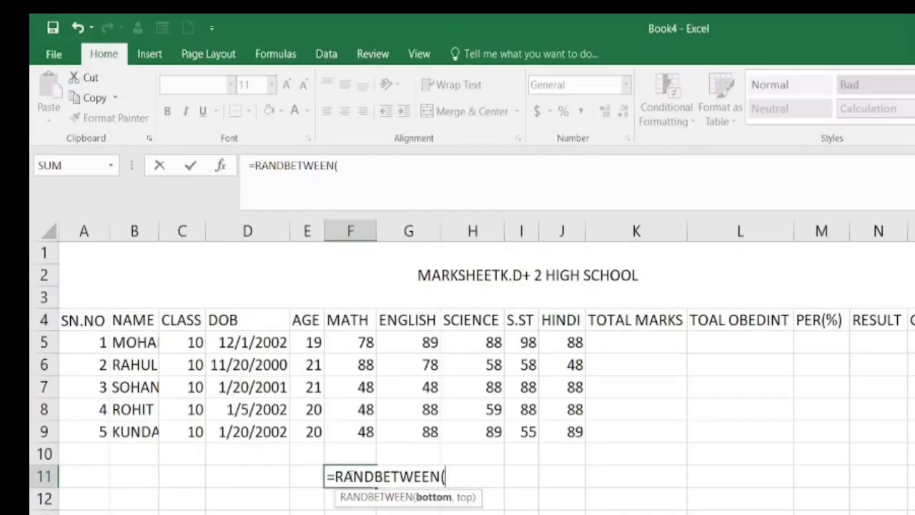
text(60)
text(,90)
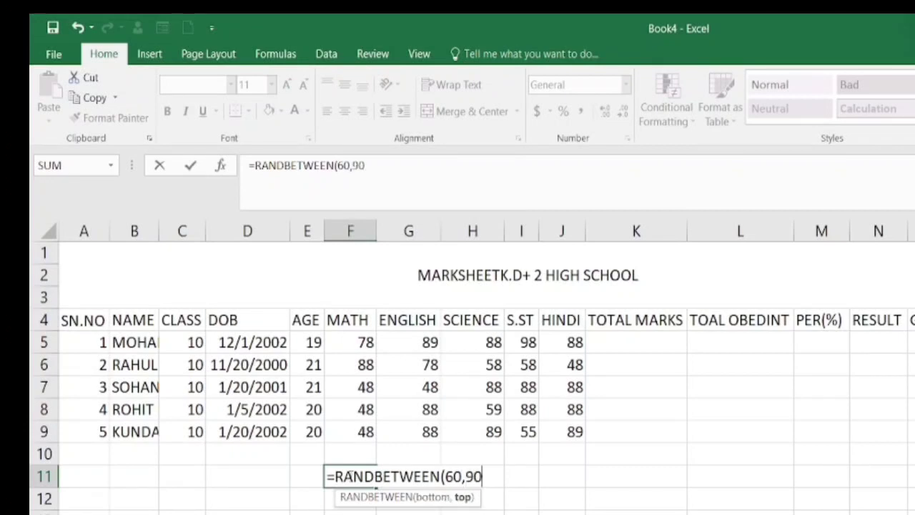
text())
key(Return)
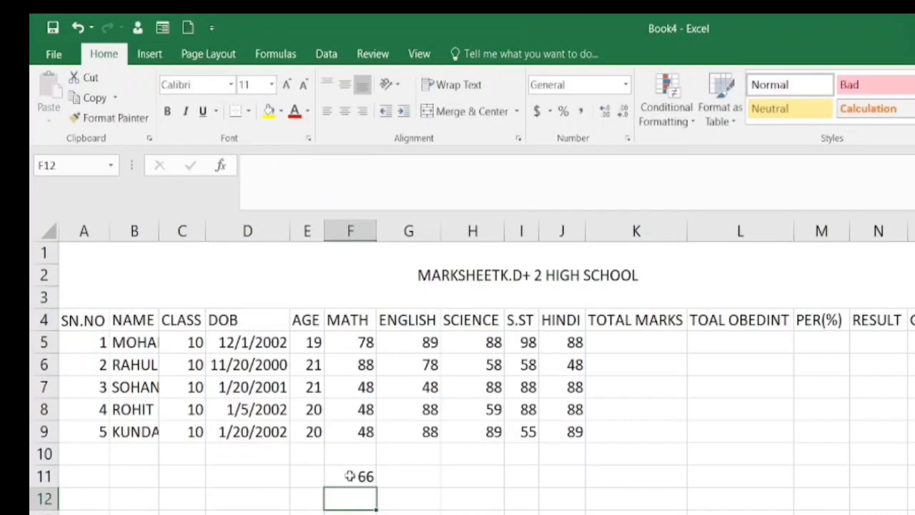
Step: Fill the random-number formula from F11 across to column J and down past row 15, and clear the filled block
click(348, 475)
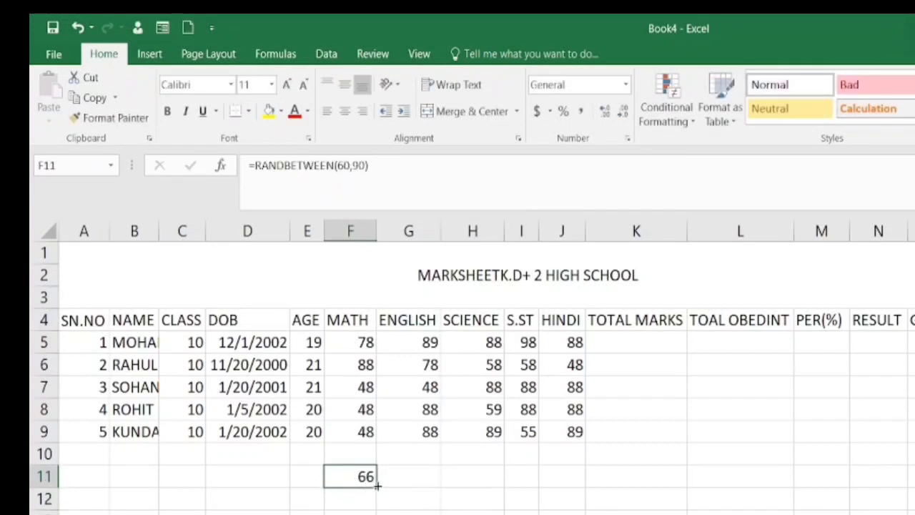
drag(378, 486, 587, 514)
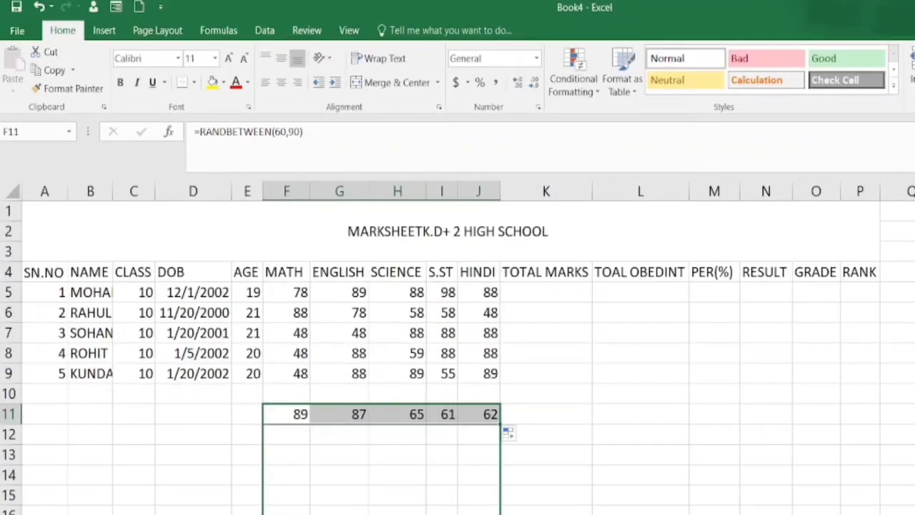
drag(501, 514, 500, 514)
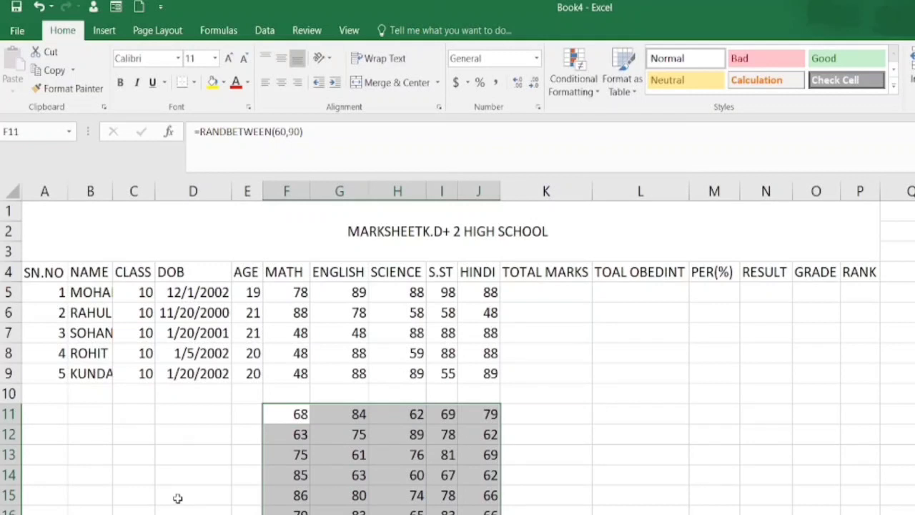
key(Delete)
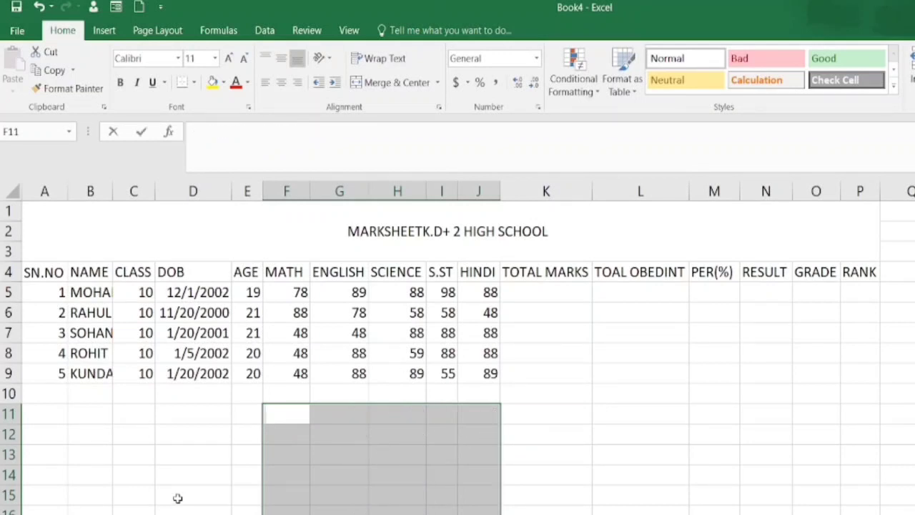
key(F2)
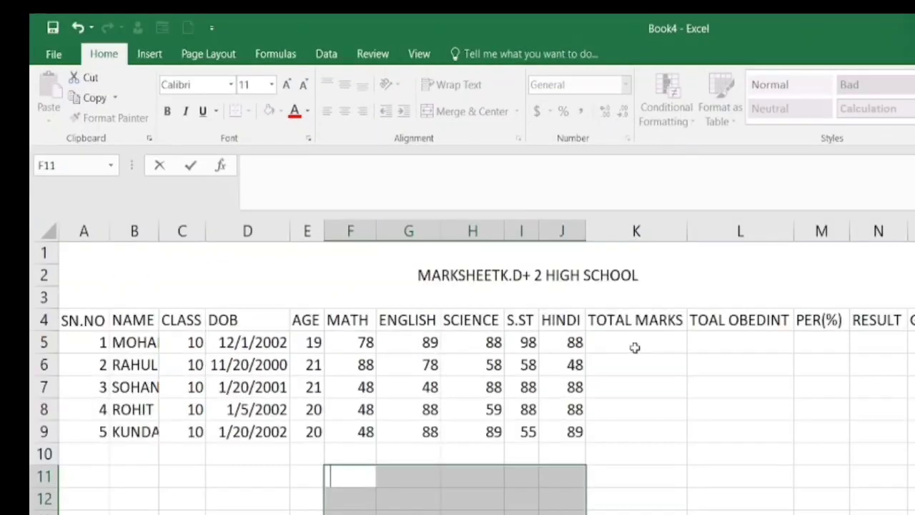
Step: Enter 500 as the TOTAL MARKS in K5 and copy it down through K9
click(634, 347)
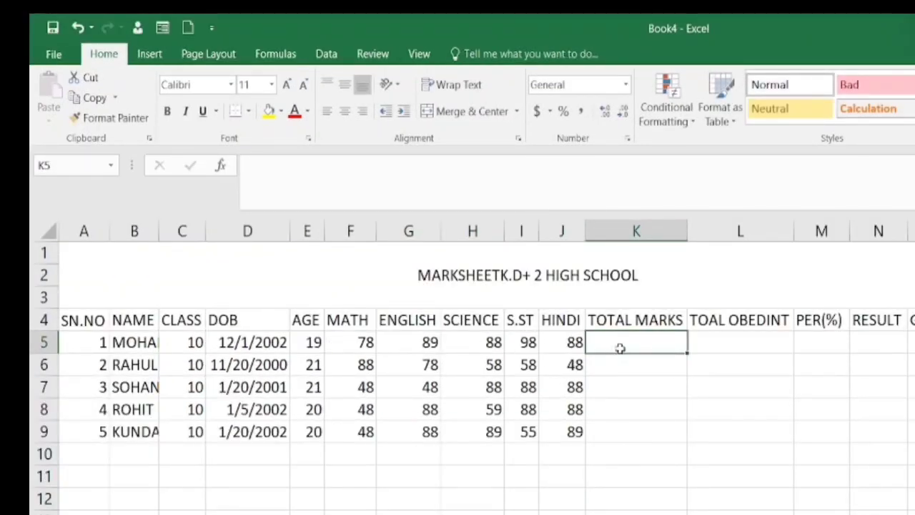
text(500)
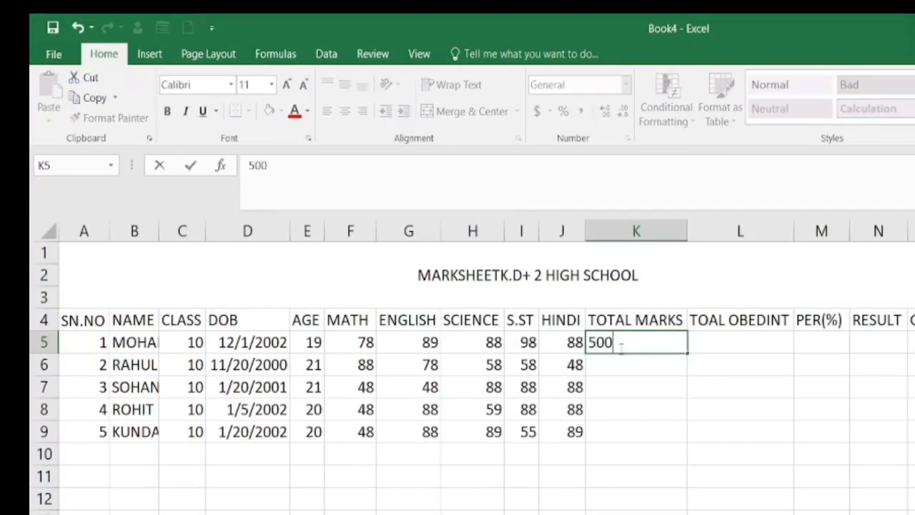
key(Return)
click(647, 326)
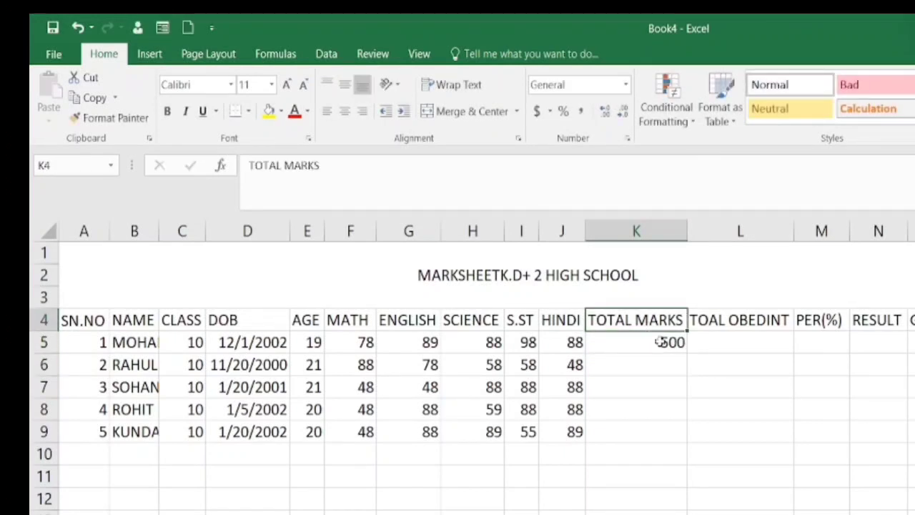
click(665, 342)
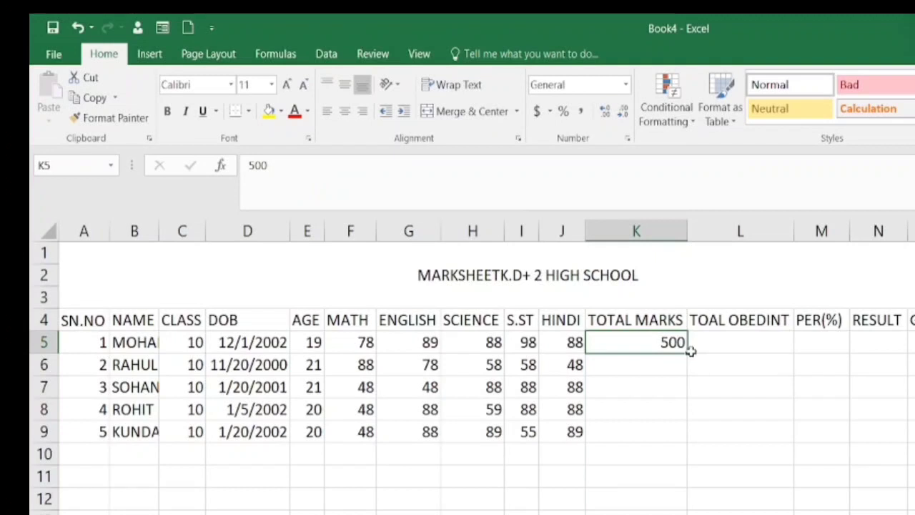
drag(686, 353, 688, 436)
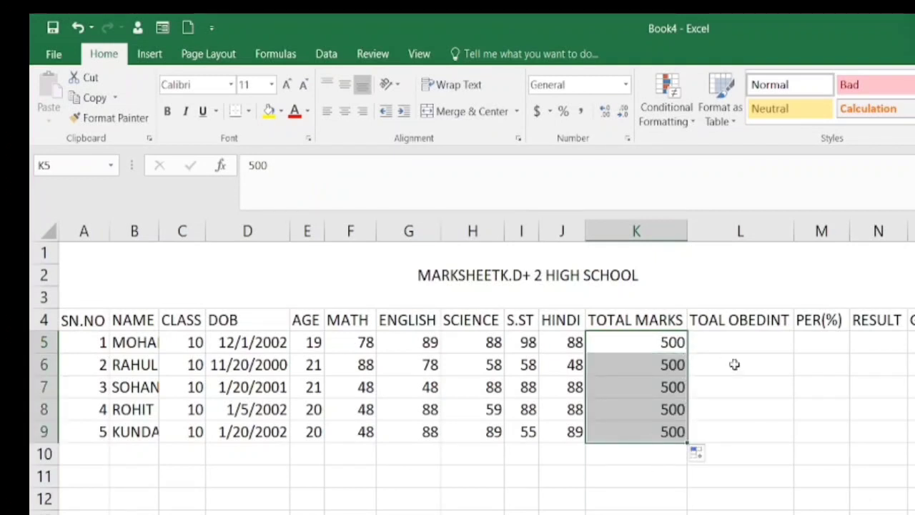
Step: Add up the subject marks in L5 with =SUM(F5:J5) and fill the formula down through L9
click(736, 341)
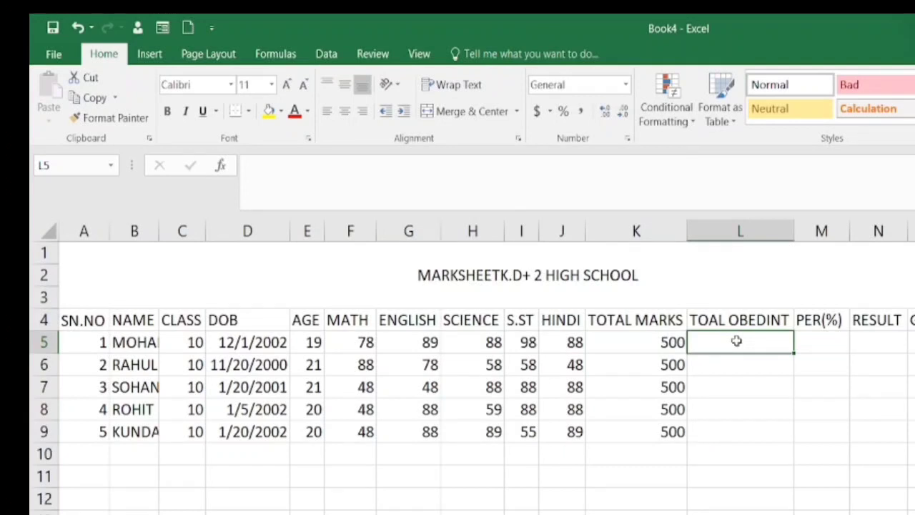
text(=SUM)
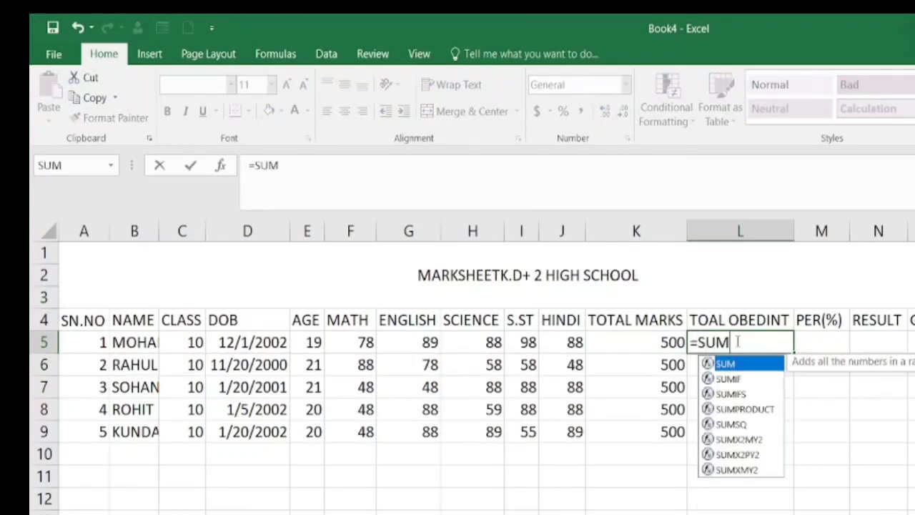
text(()
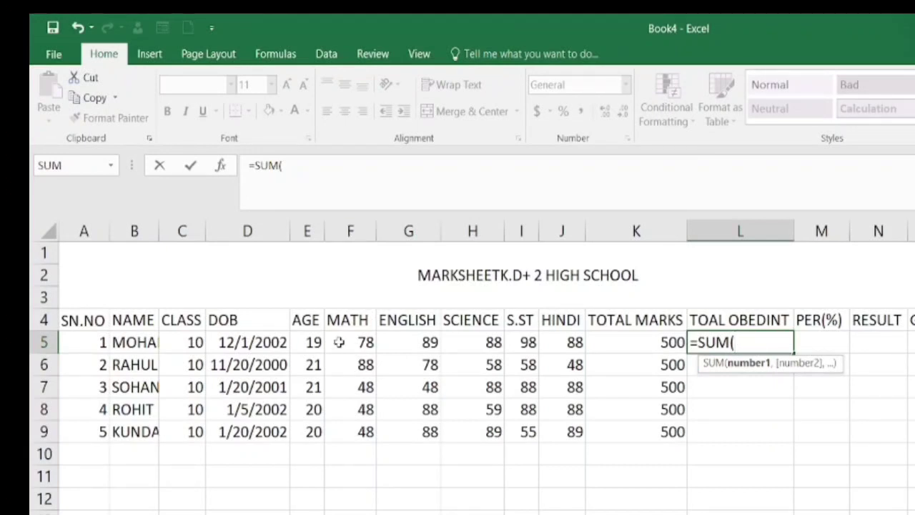
click(363, 342)
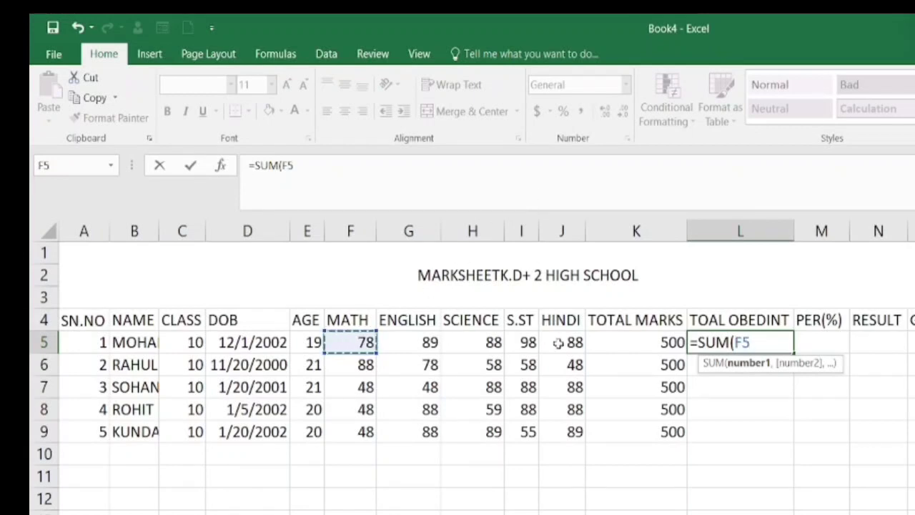
text(:F5)
shift+click(551, 342)
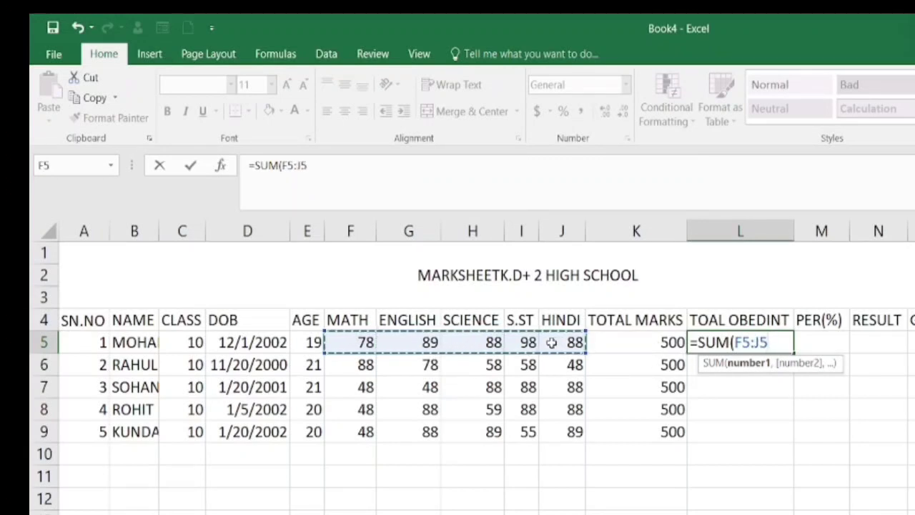
text())
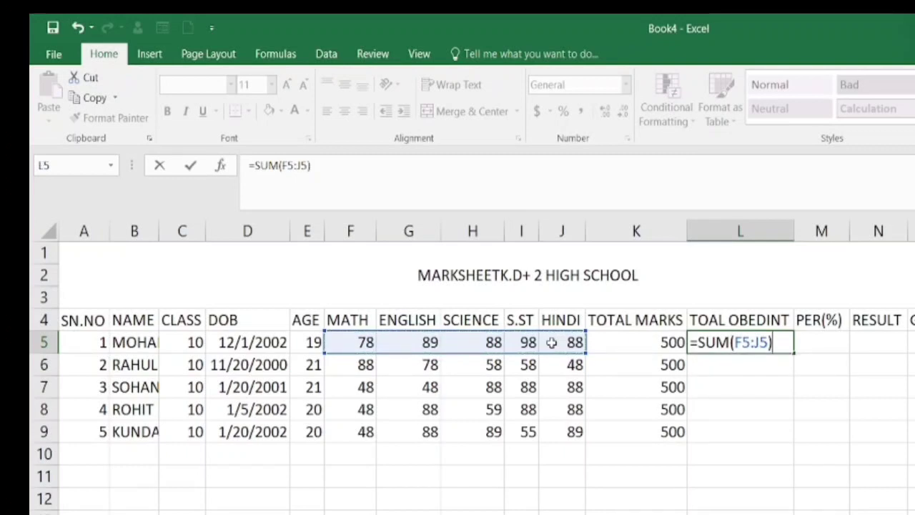
key(Return)
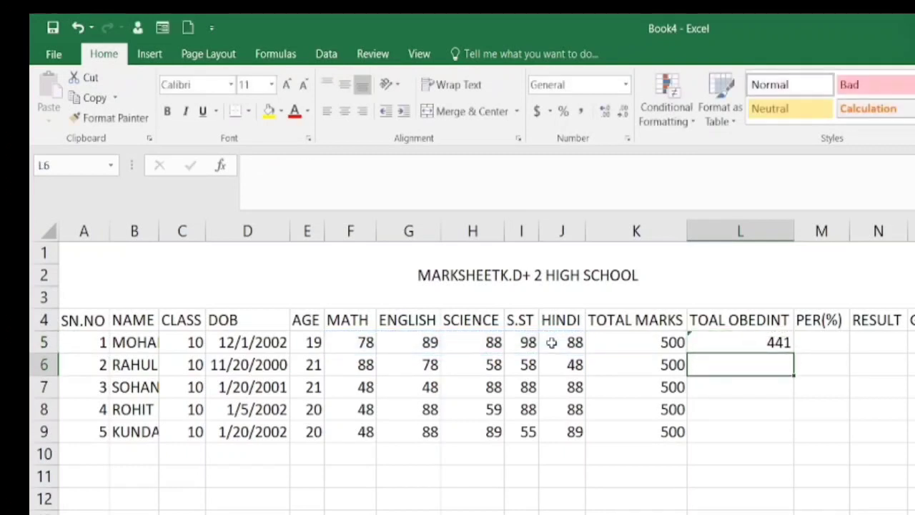
click(705, 345)
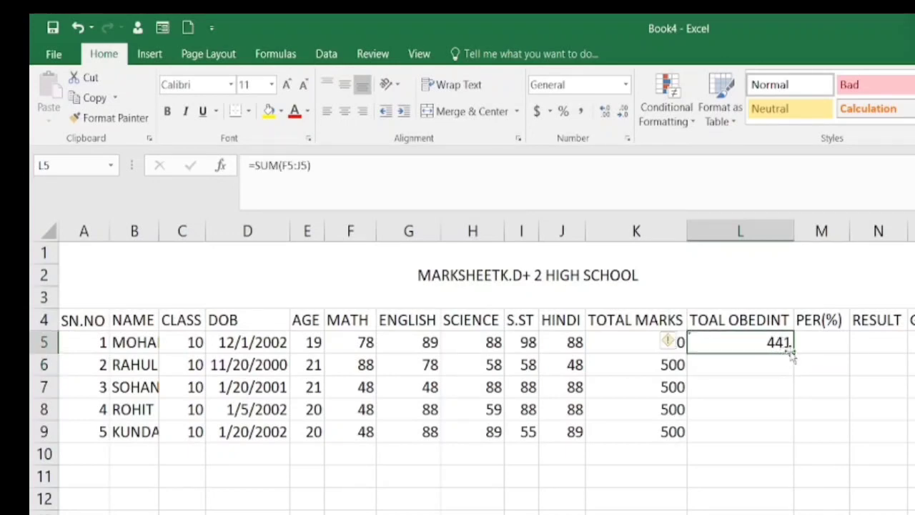
double_click(795, 353)
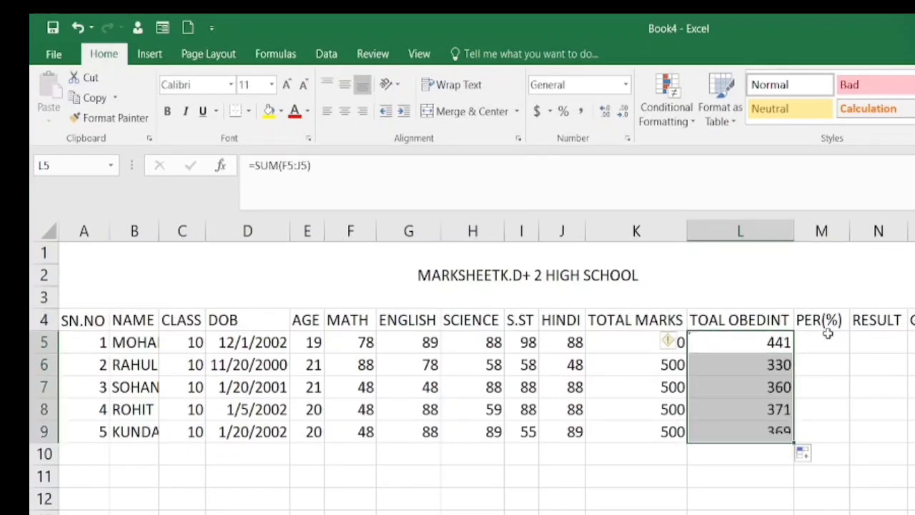
Step: Calculate the percentage in M5 with =L5*100/K5 and fill the formula down through M9
click(807, 341)
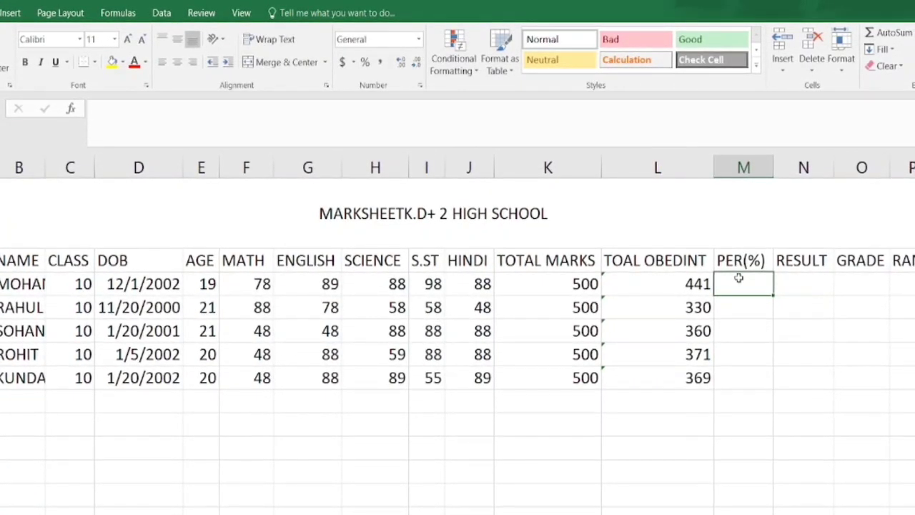
text(=)
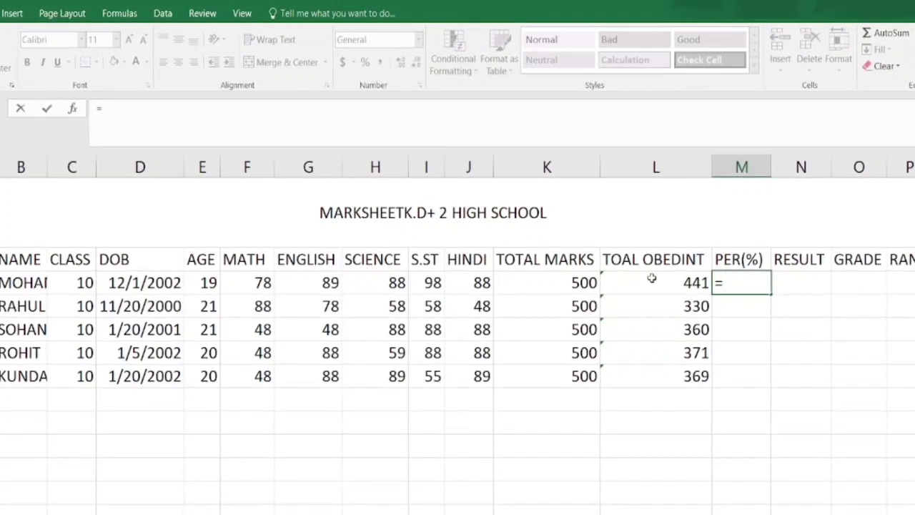
click(617, 275)
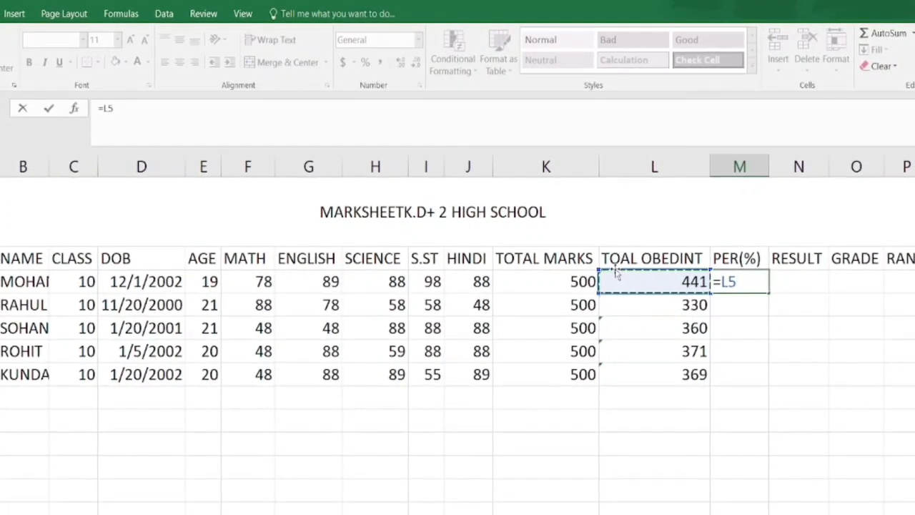
text(*)
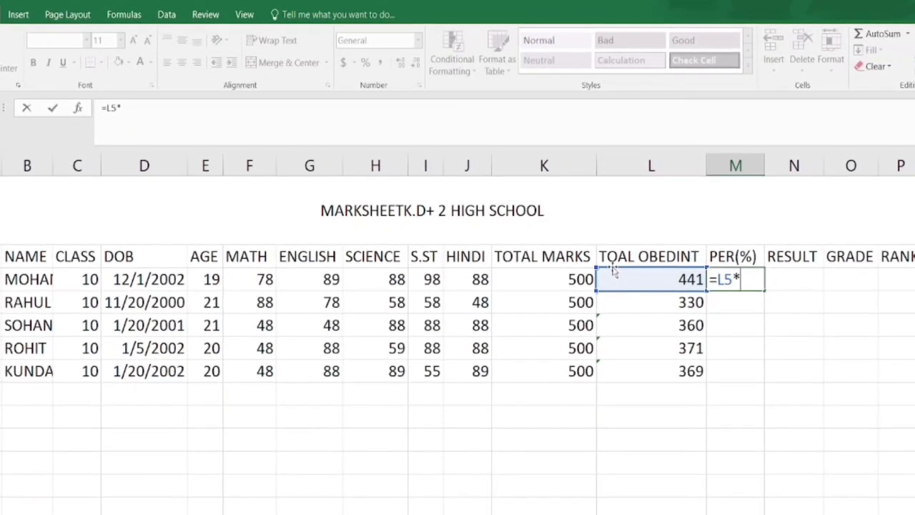
text(100/)
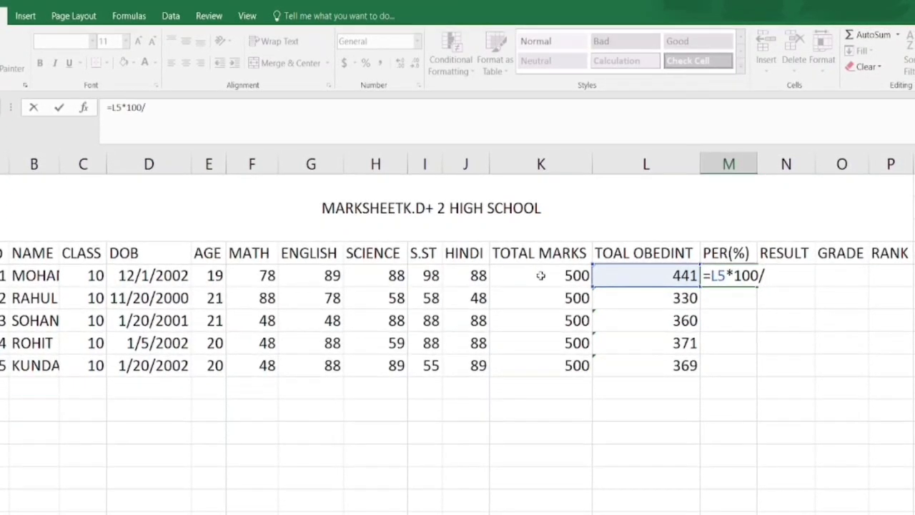
click(541, 275)
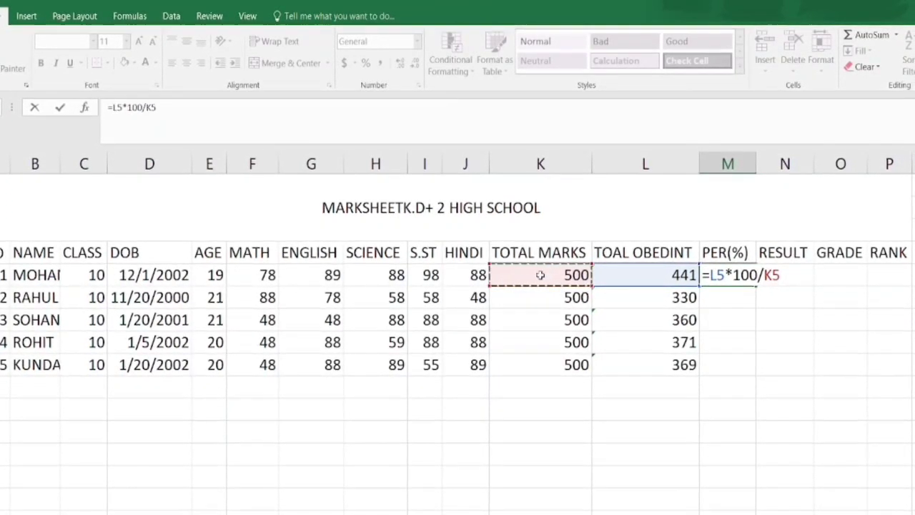
key(Return)
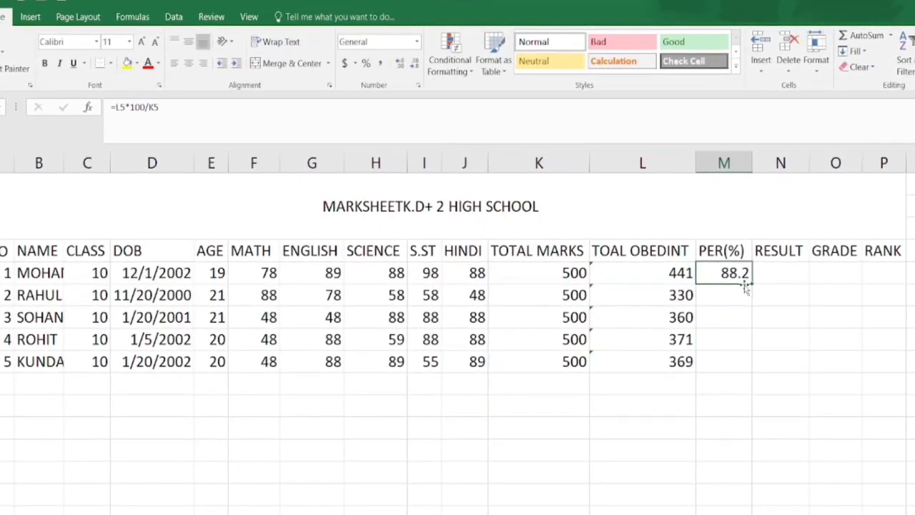
double_click(750, 284)
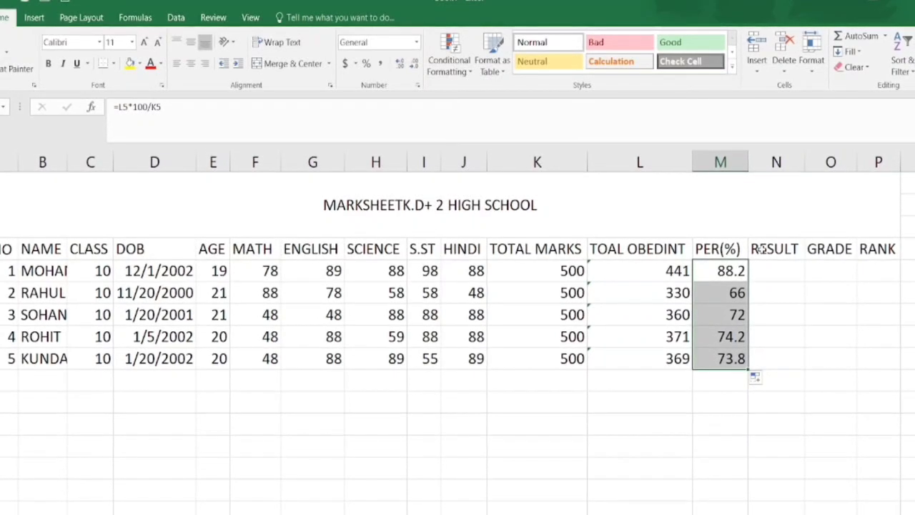
Step: Enter =IF(M5>=60,"PASS","FAIL") as the RESULT in N5 and fill the formula down through N9
click(775, 270)
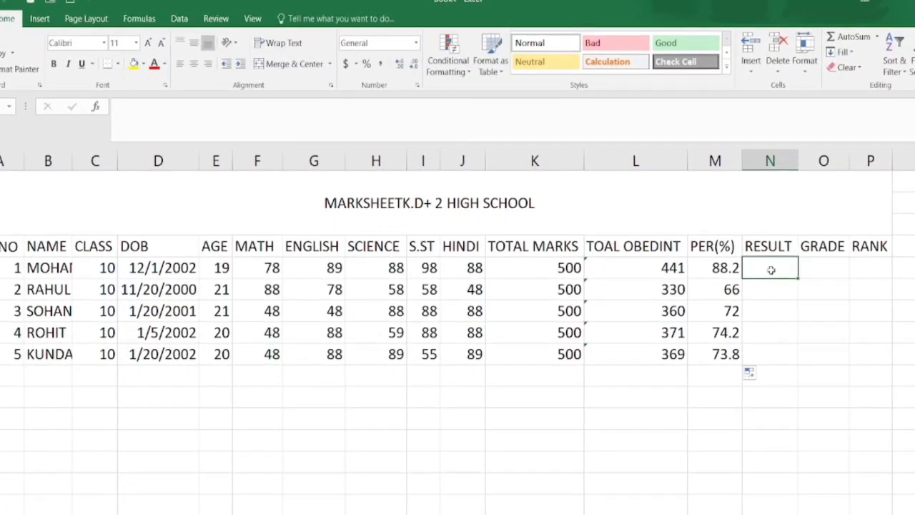
text(=)
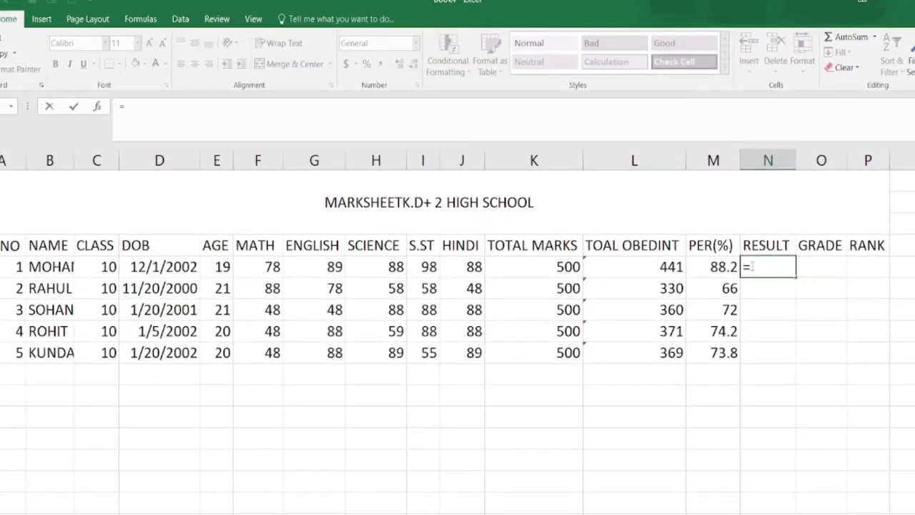
text(IF)
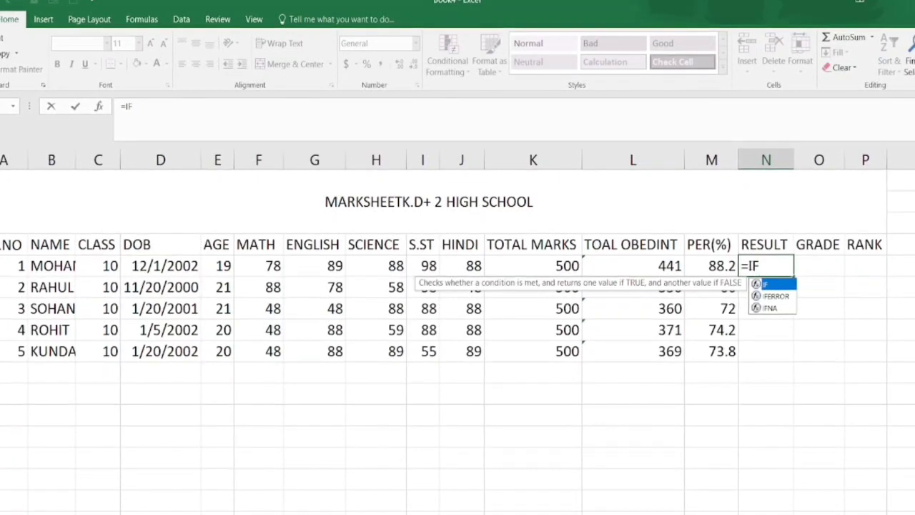
text(()
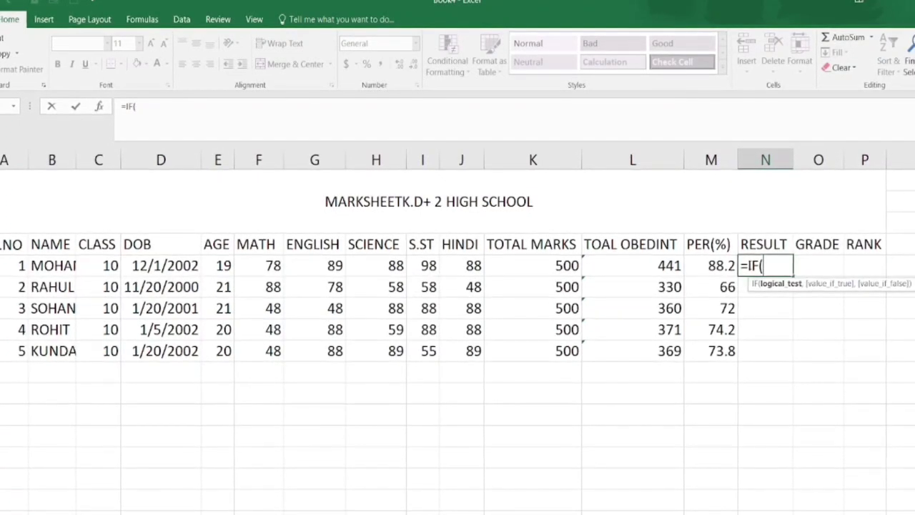
click(710, 264)
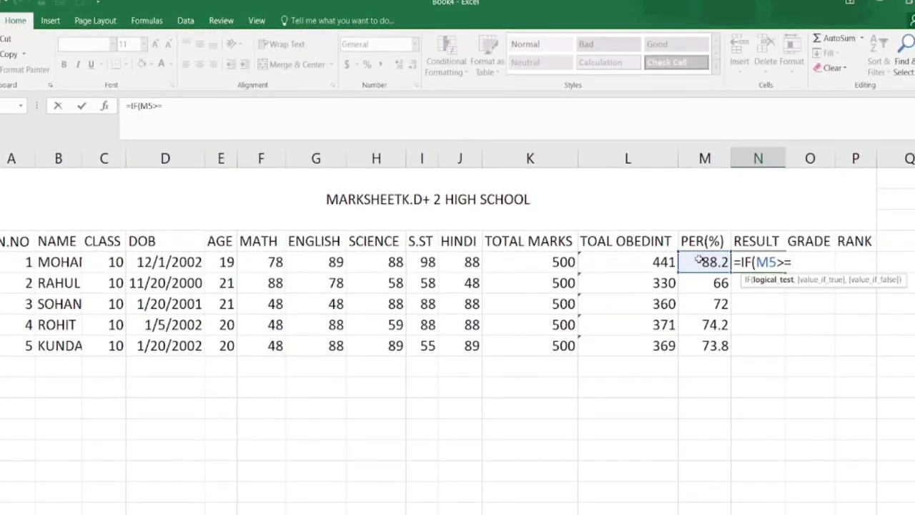
text(60,")
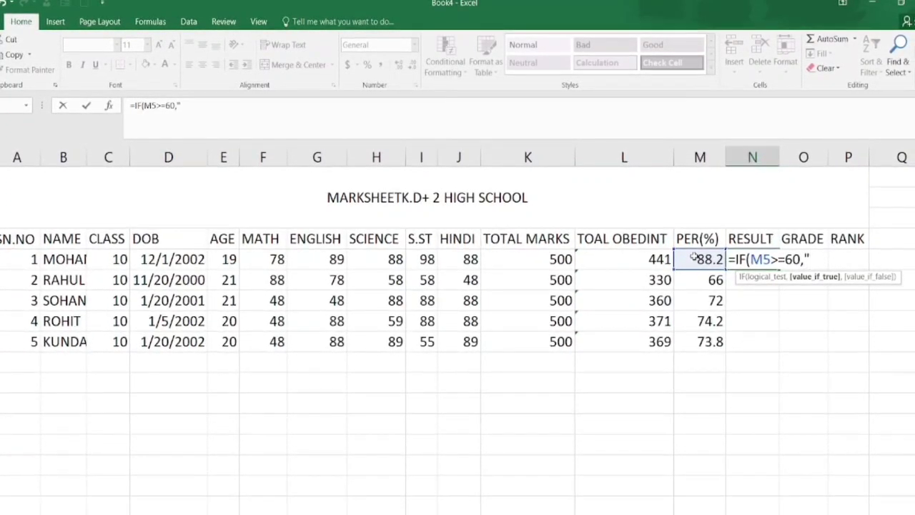
text(PASS")
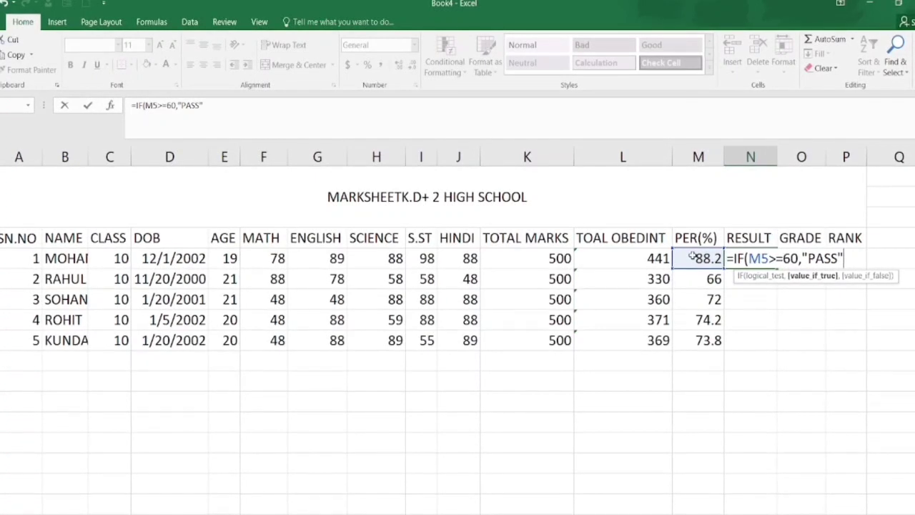
text(,"FAIL)
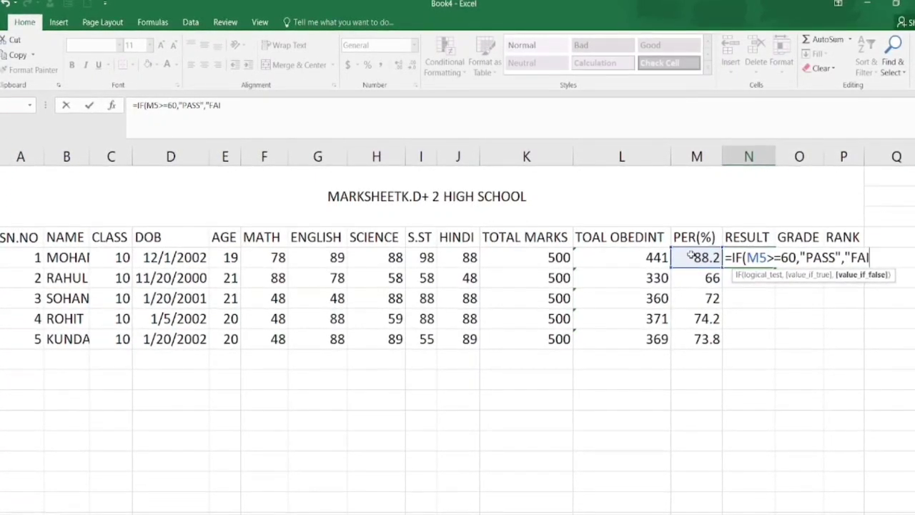
text(")
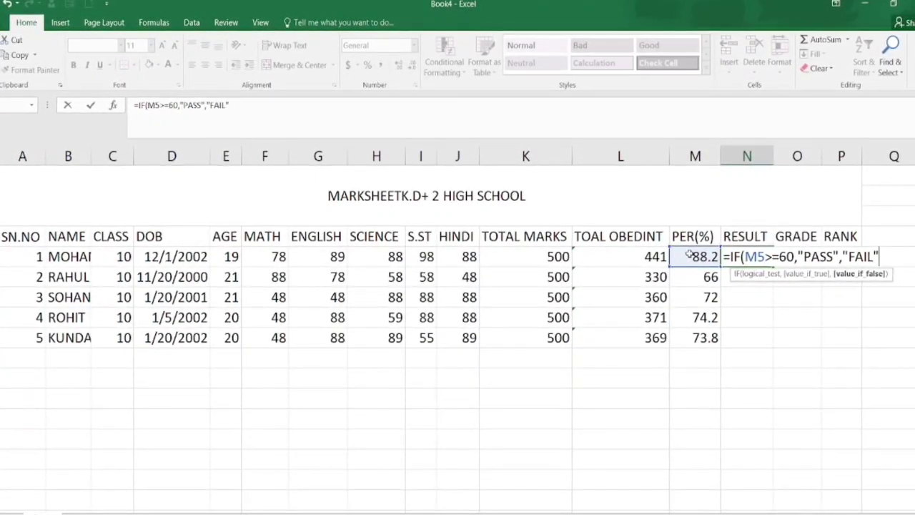
text())
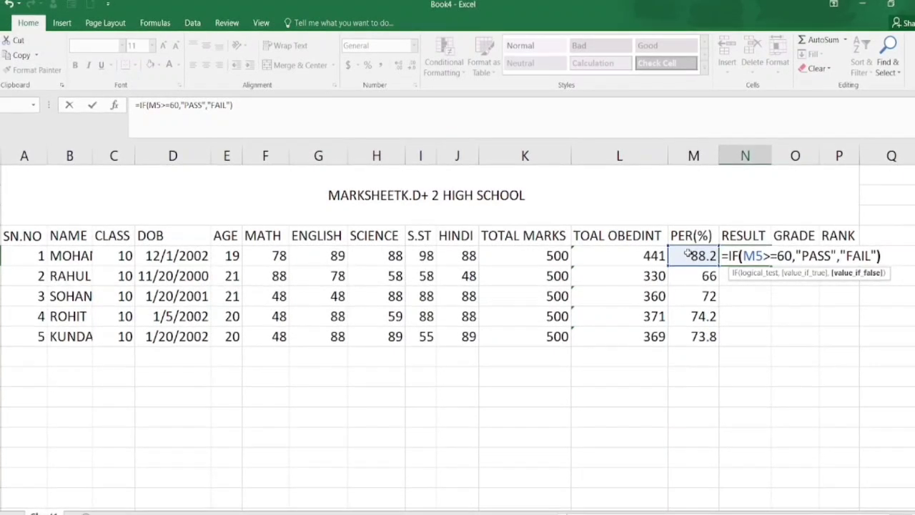
key(Return)
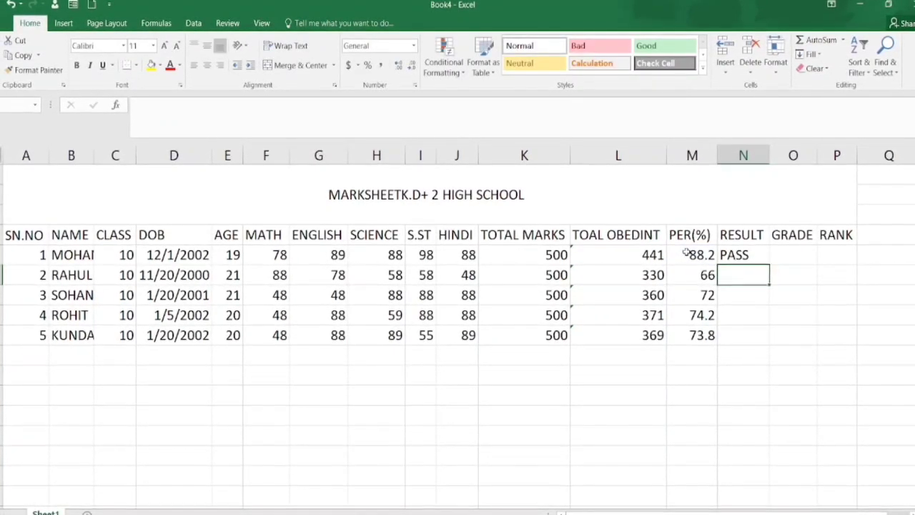
click(723, 254)
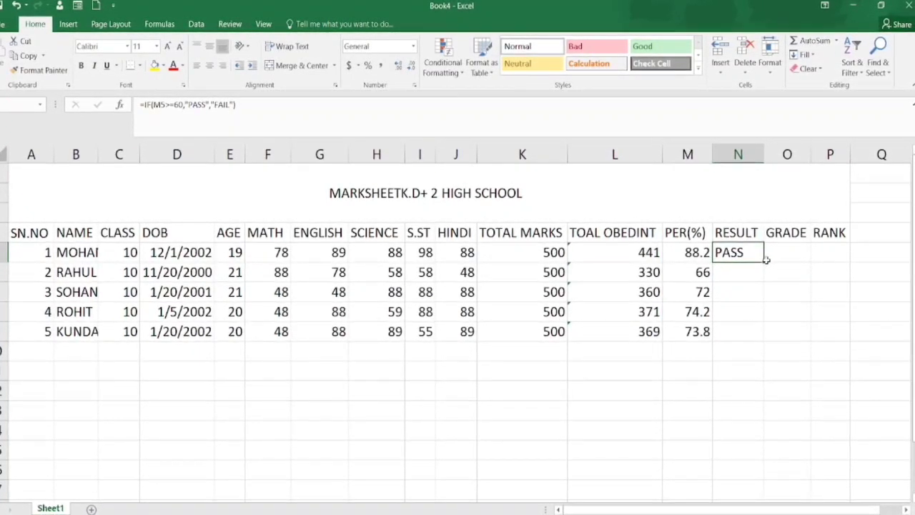
drag(761, 262, 762, 335)
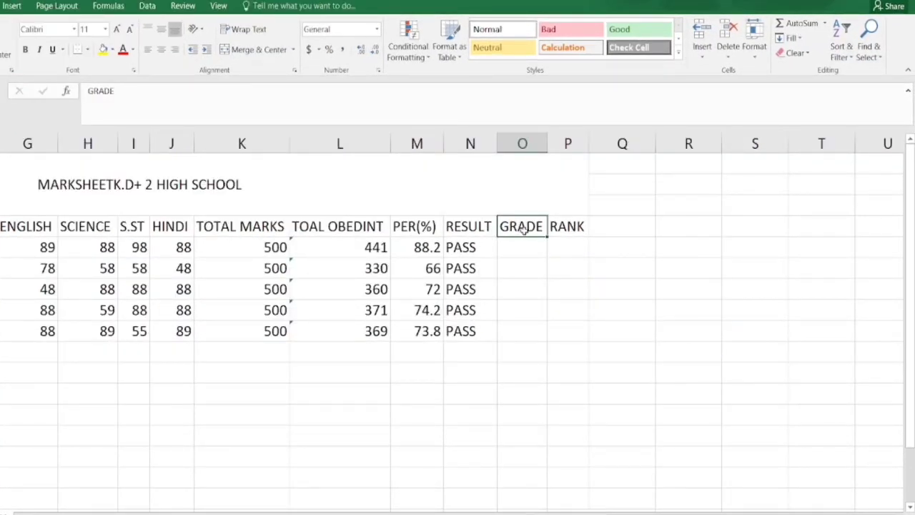
Step: Begin a nested IF formula for the GRADE in O5, returning "A+" for M5>=90 and "A" for M5>=80
click(516, 246)
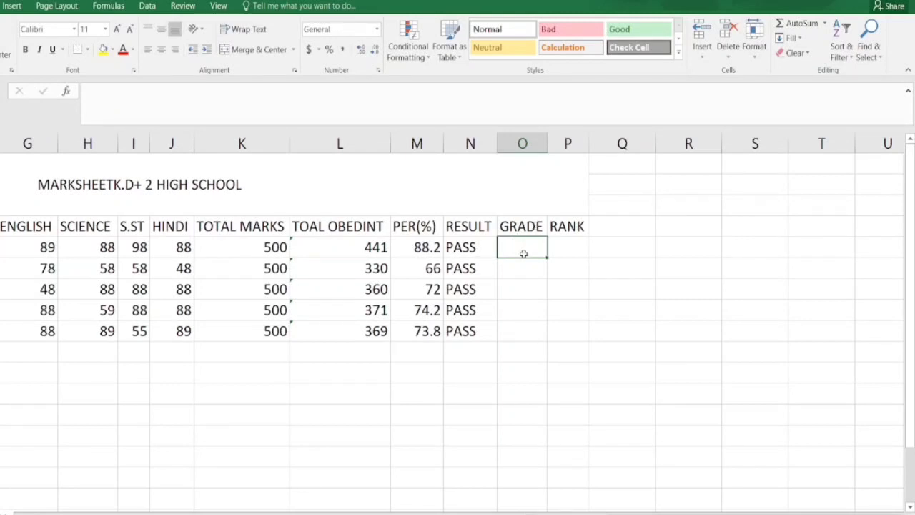
text(=IF()
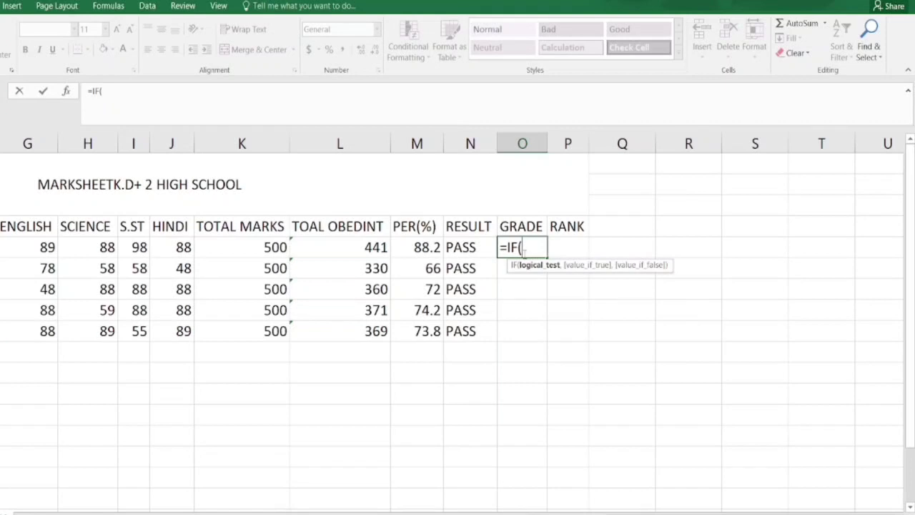
click(405, 246)
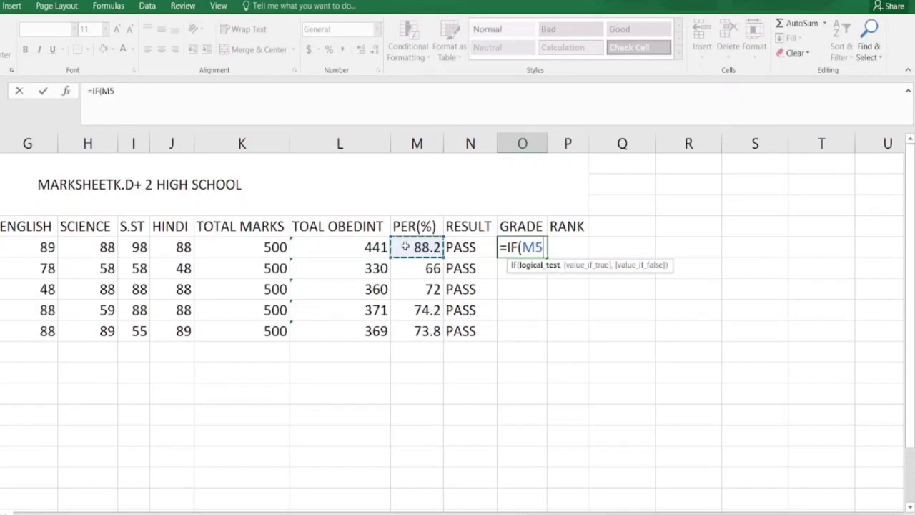
text(>=90)
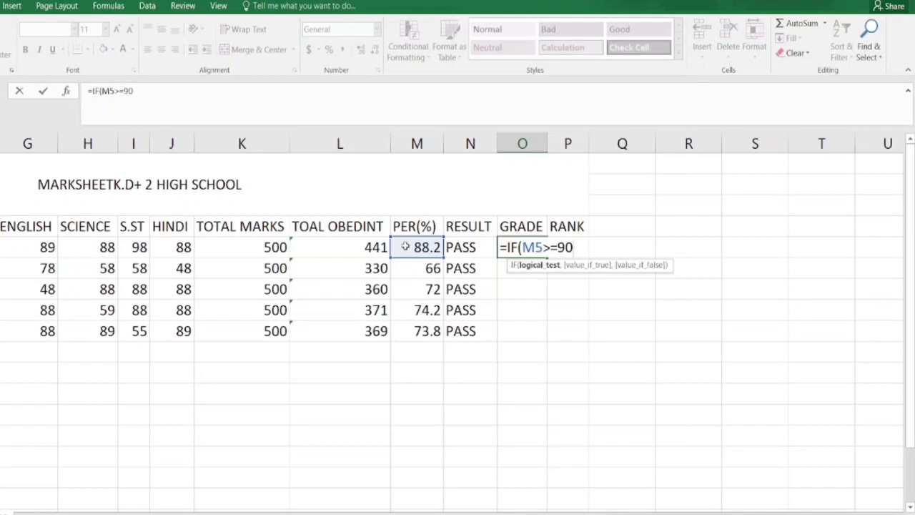
text(,")
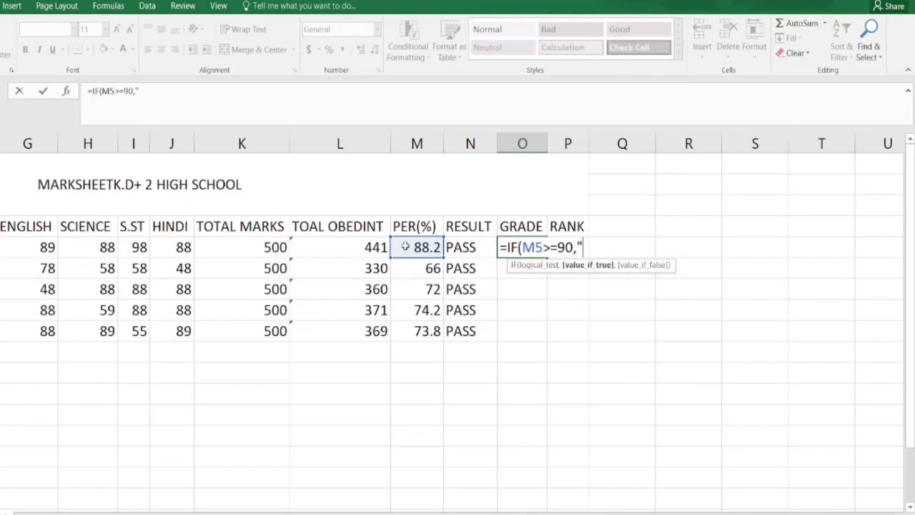
text(A+")
text(,IF()
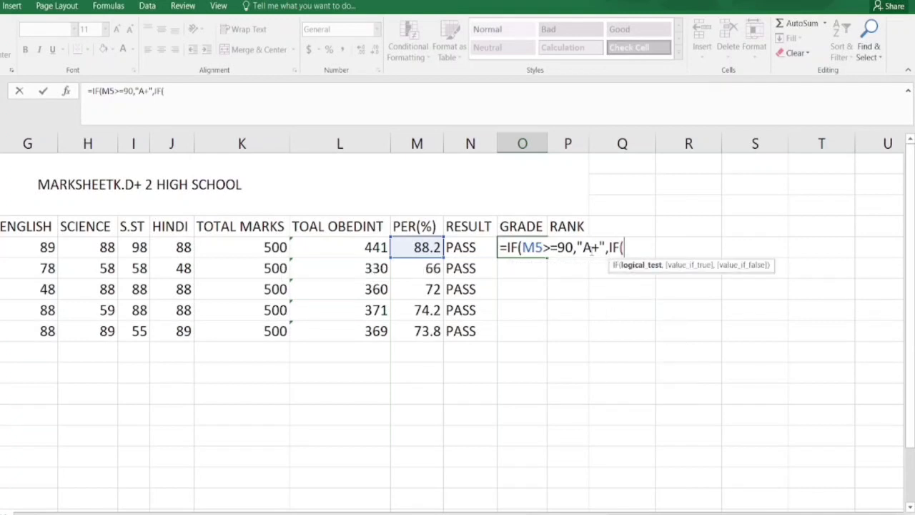
text(M5)
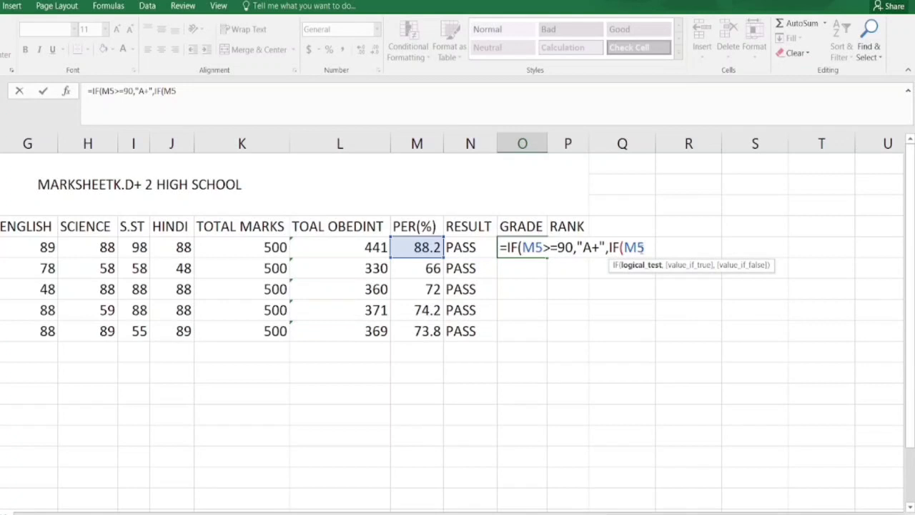
text(>=80)
text(,"A)
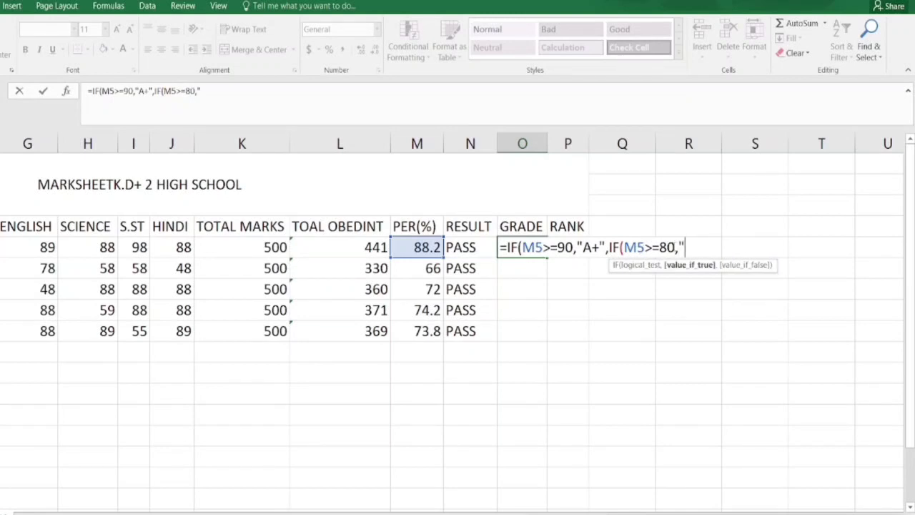
text(")
Step: Complete the O5 grade formula with nested IFs returning "B" for M5>=70 and "C" for M5>=60, closing all four parentheses
text(,IF()
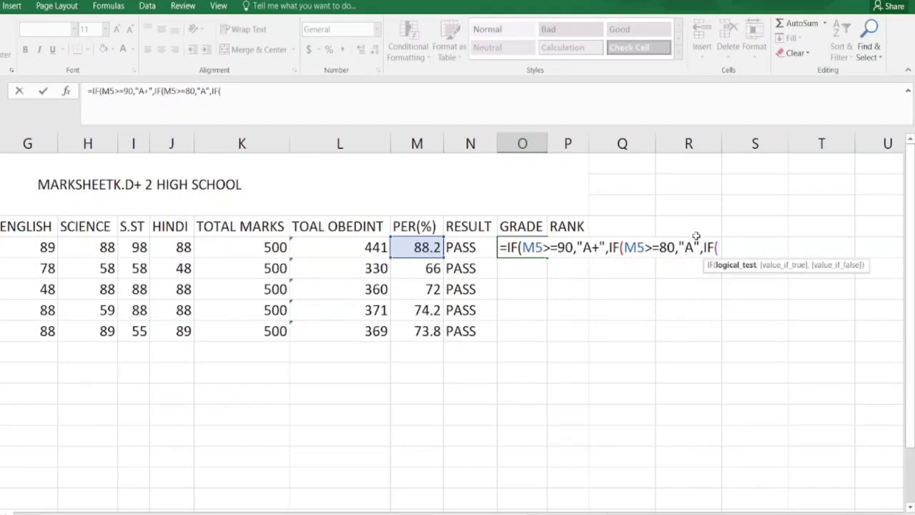
text(M5)
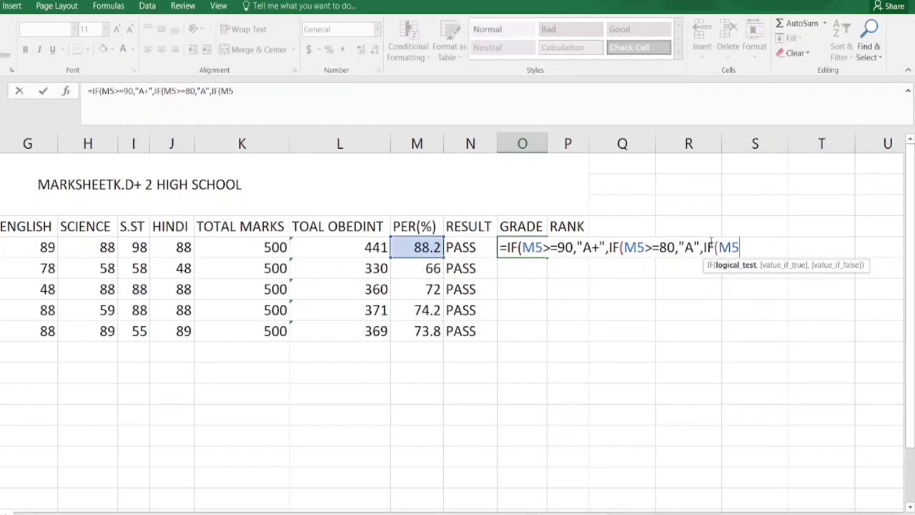
text(>=70,"B)
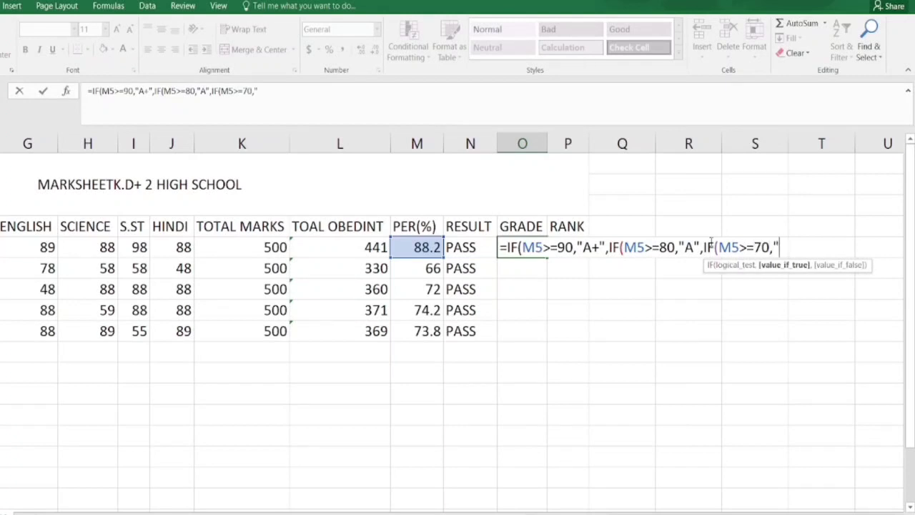
text(",)
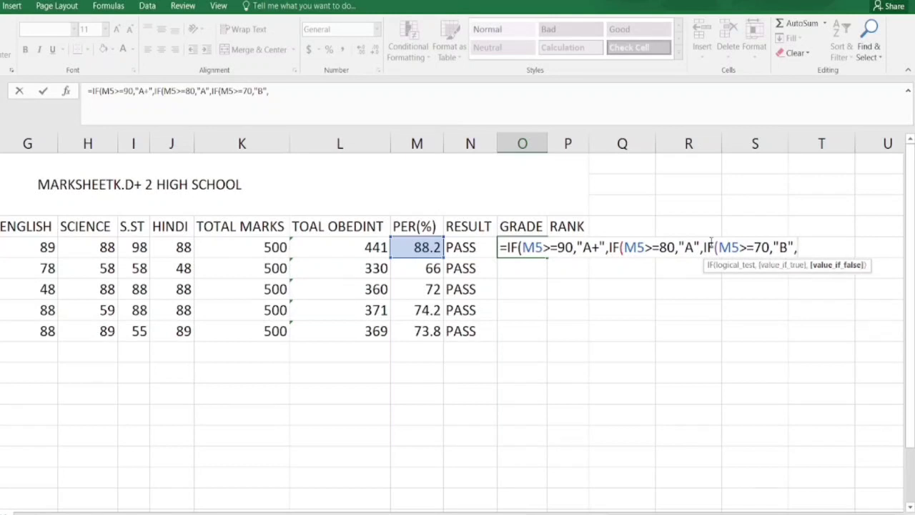
text(IF()
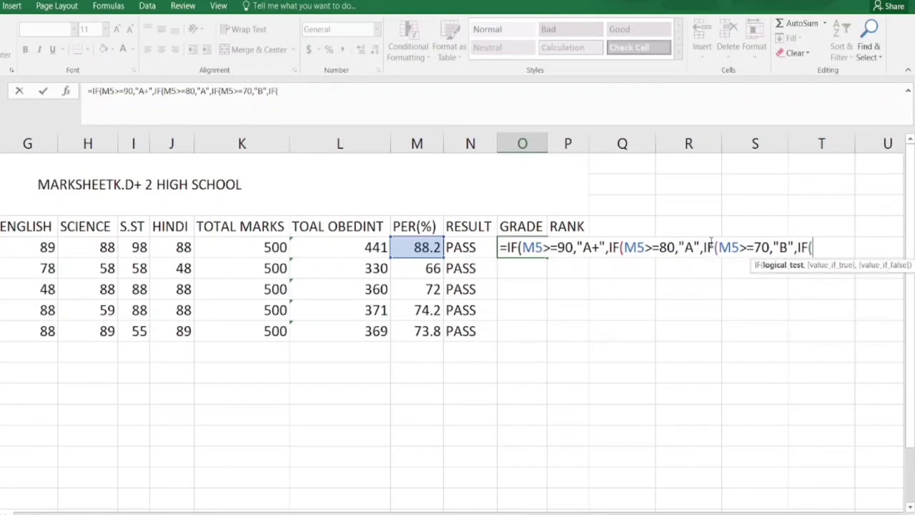
text(M)
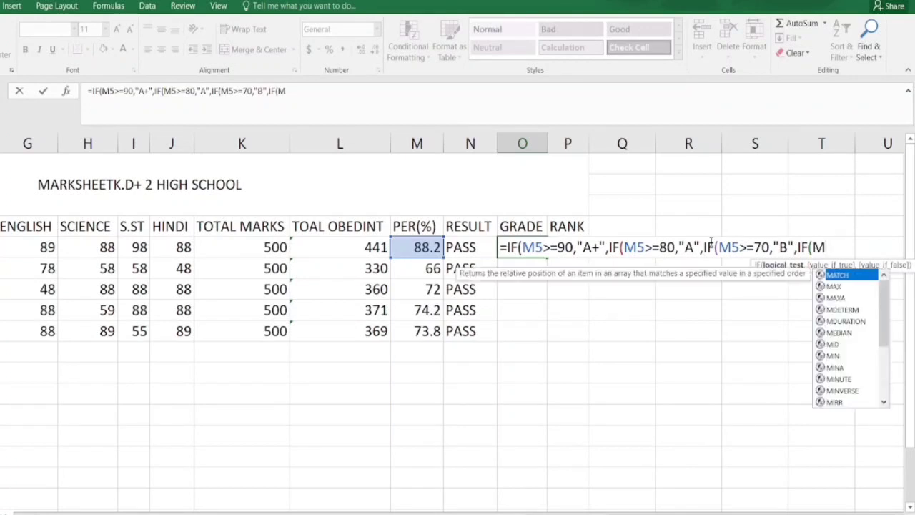
text(5)
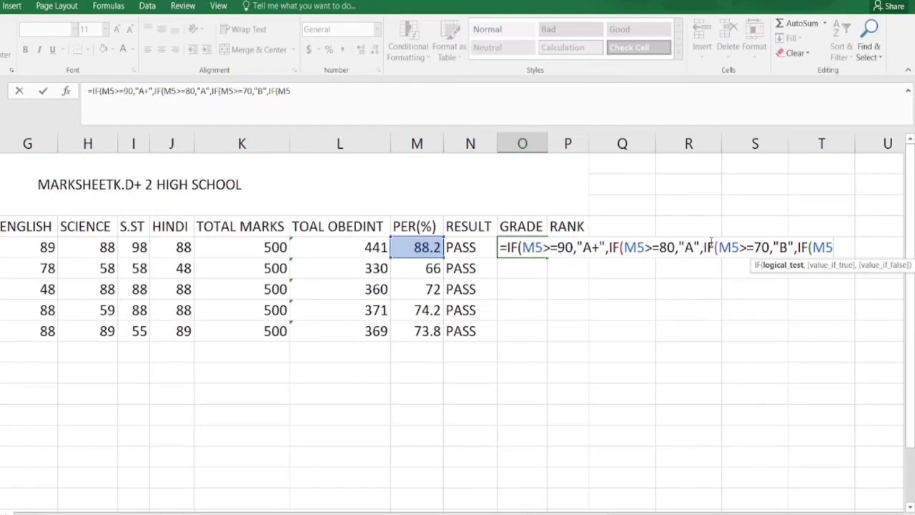
text(>=60,")
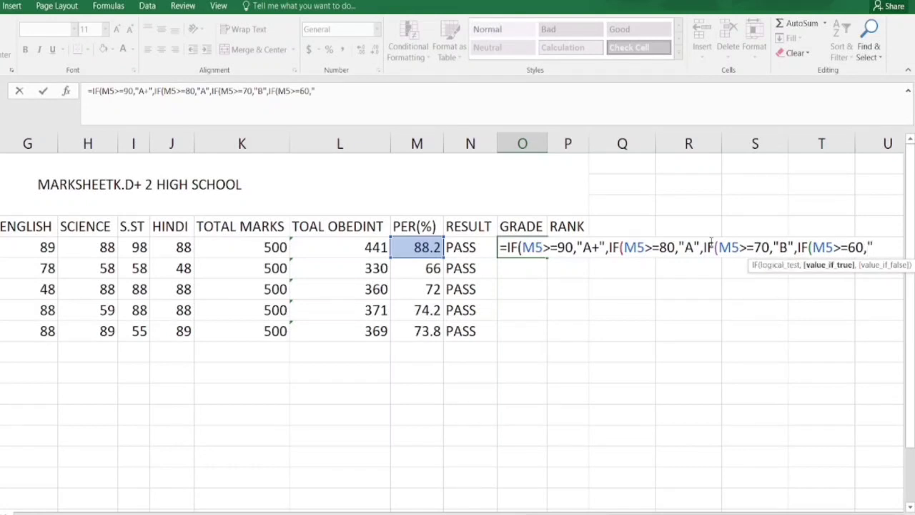
text(C")
text()))))
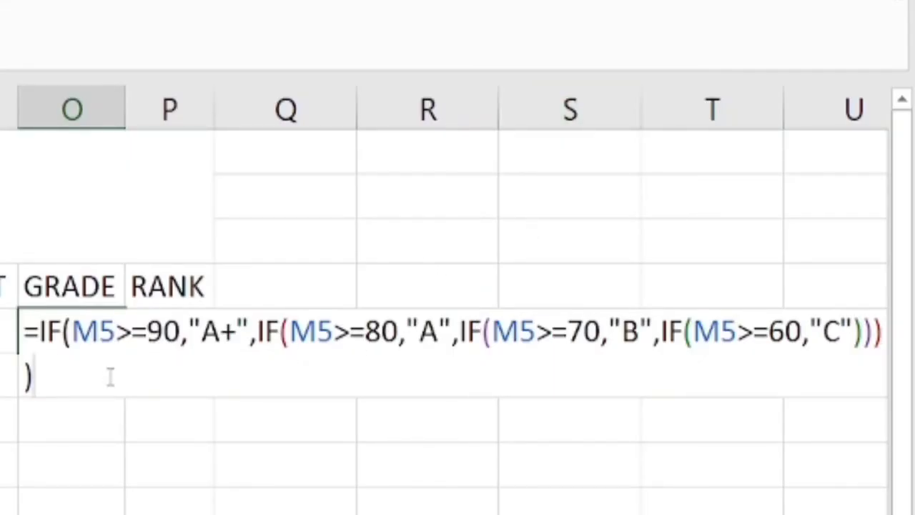
key(Return)
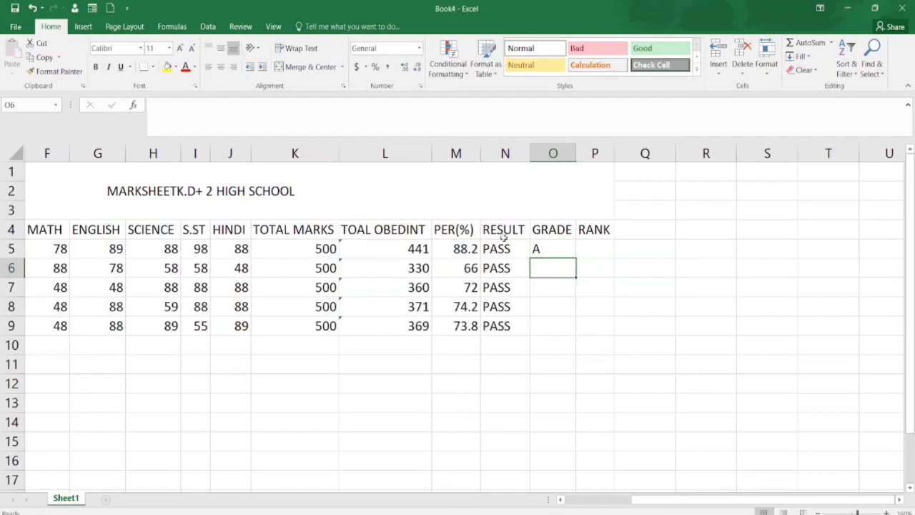
Step: Fill the grade formula from O5 down through O9 and select the RANK heading in P4
click(534, 248)
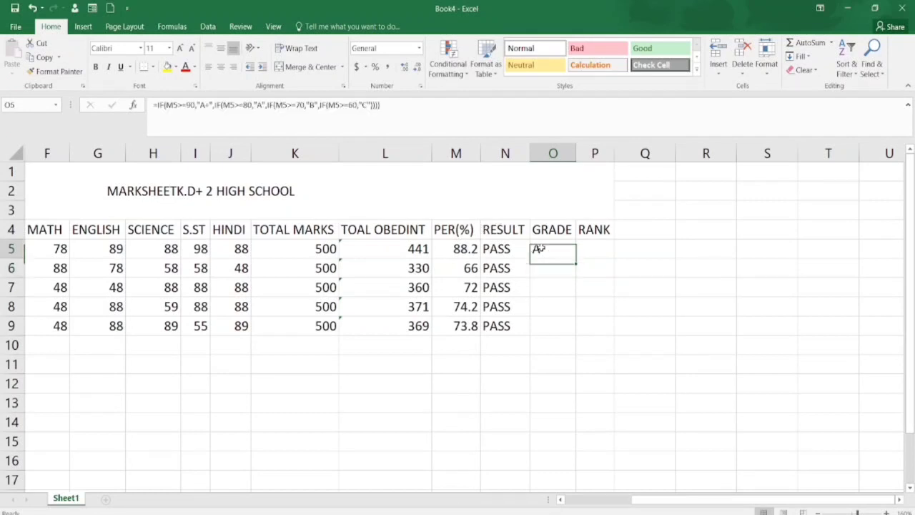
double_click(576, 257)
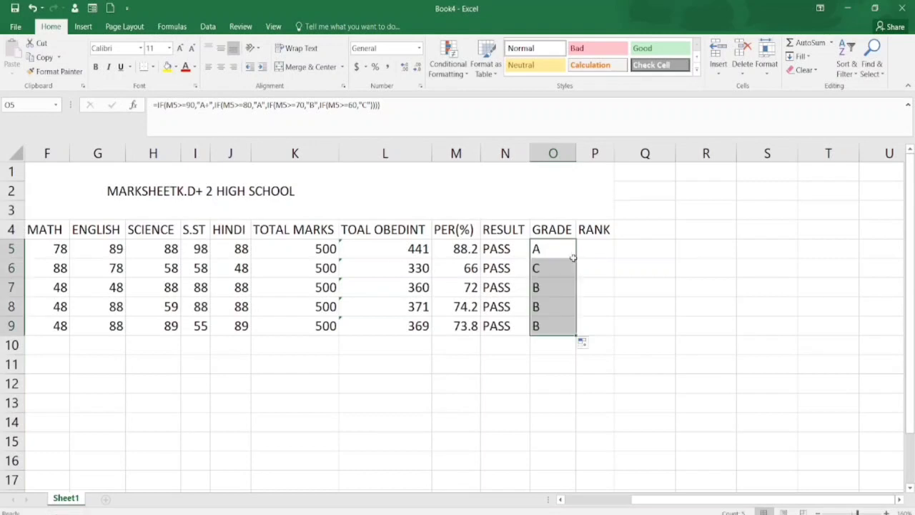
click(592, 269)
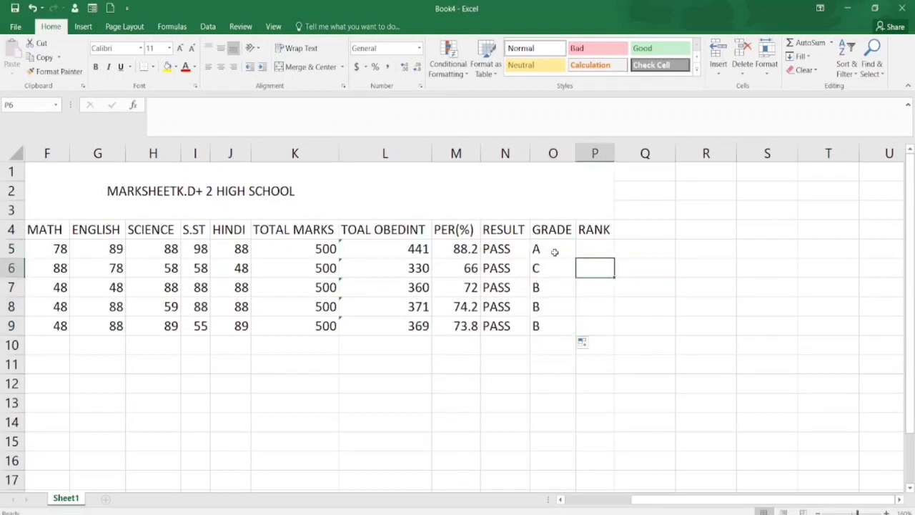
click(595, 229)
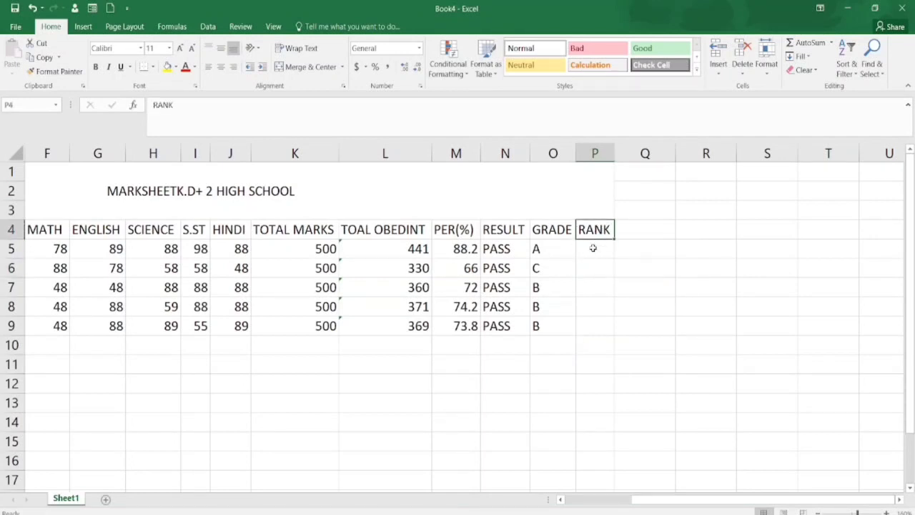
Step: Enter the formula =RANK(M5,M5:M9) in P5 to rank the first student by percentage
click(604, 250)
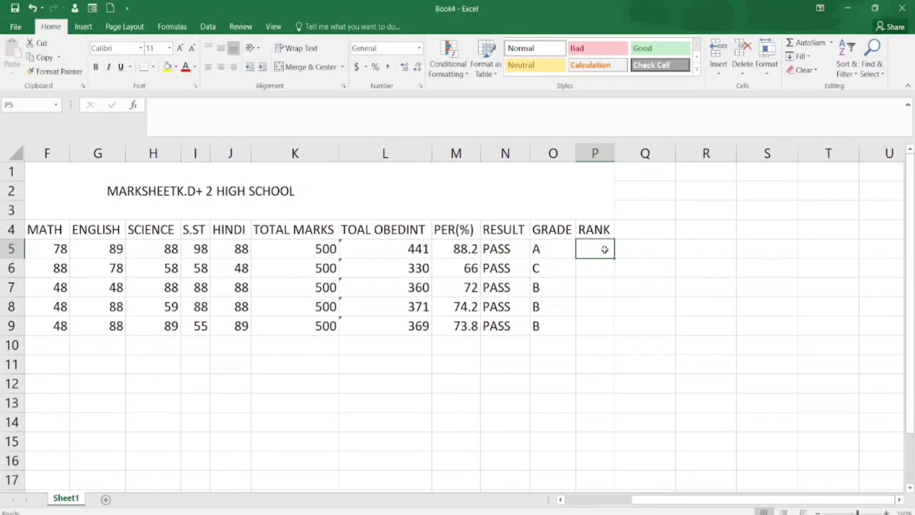
text(=RAN)
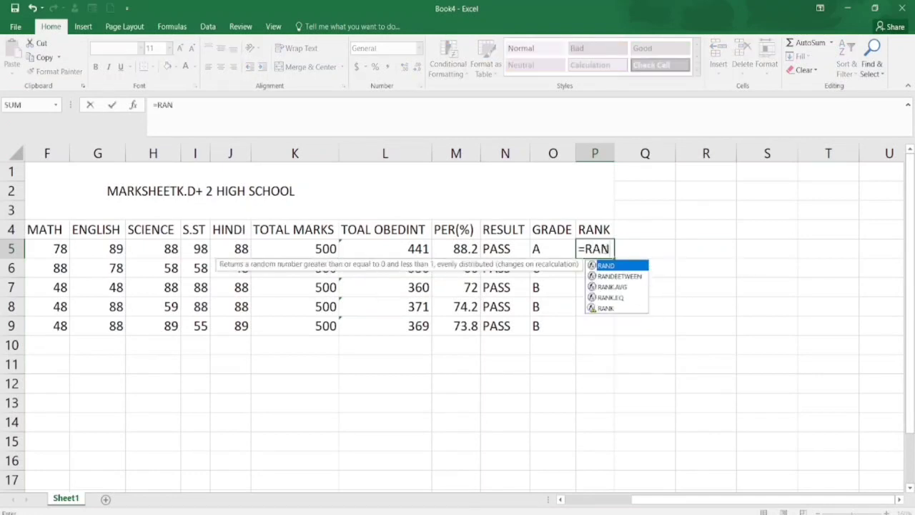
text(K()
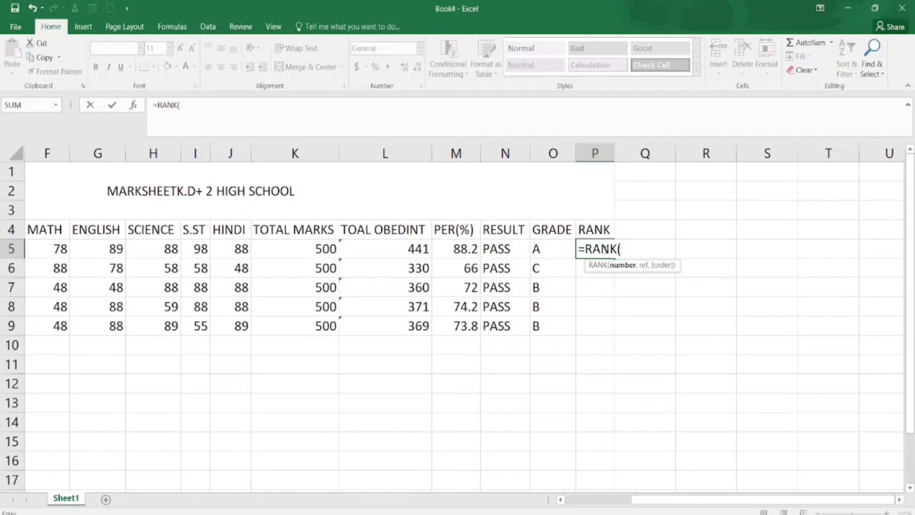
click(457, 251)
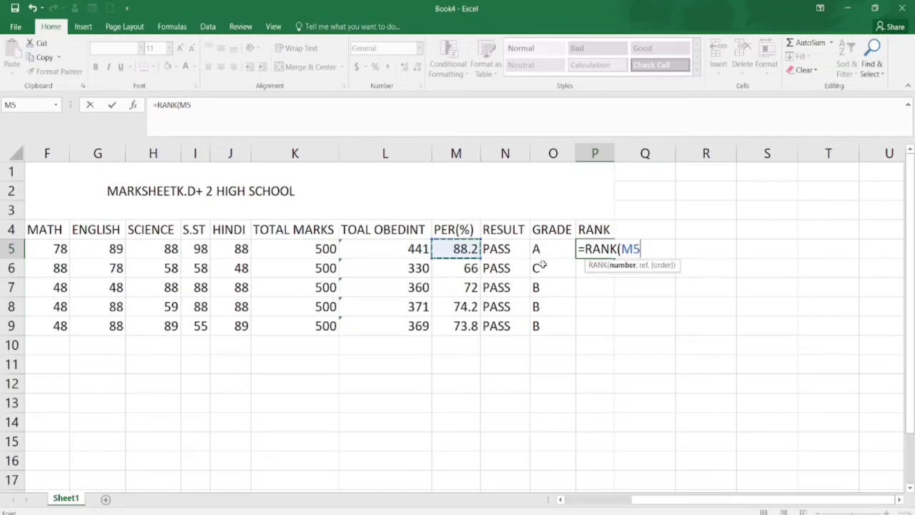
text(,)
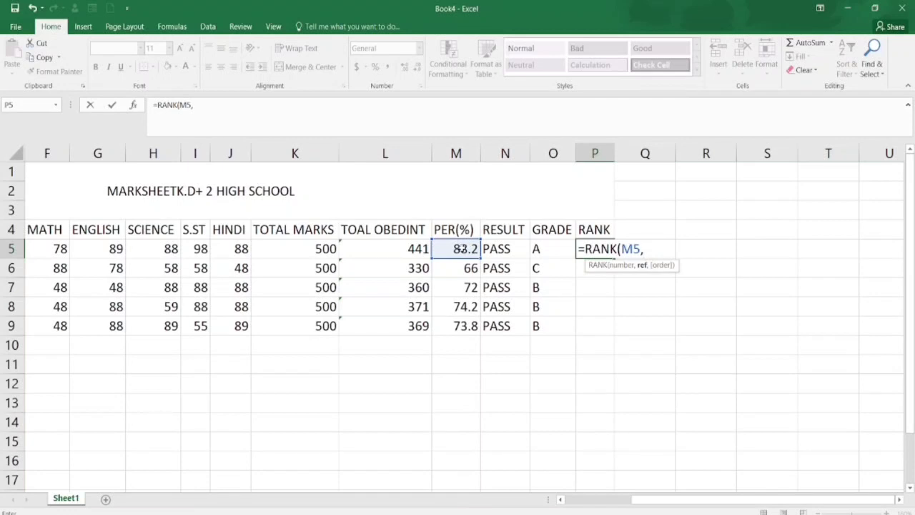
text(M)
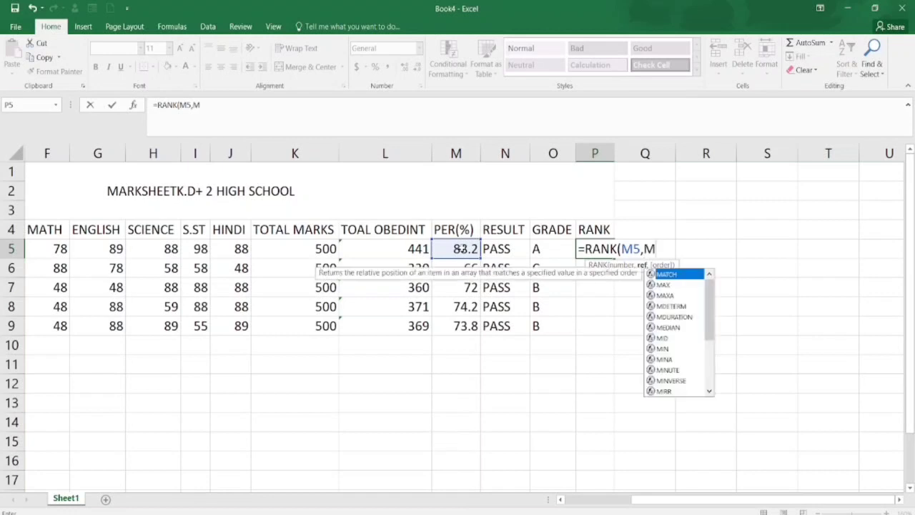
text(5)
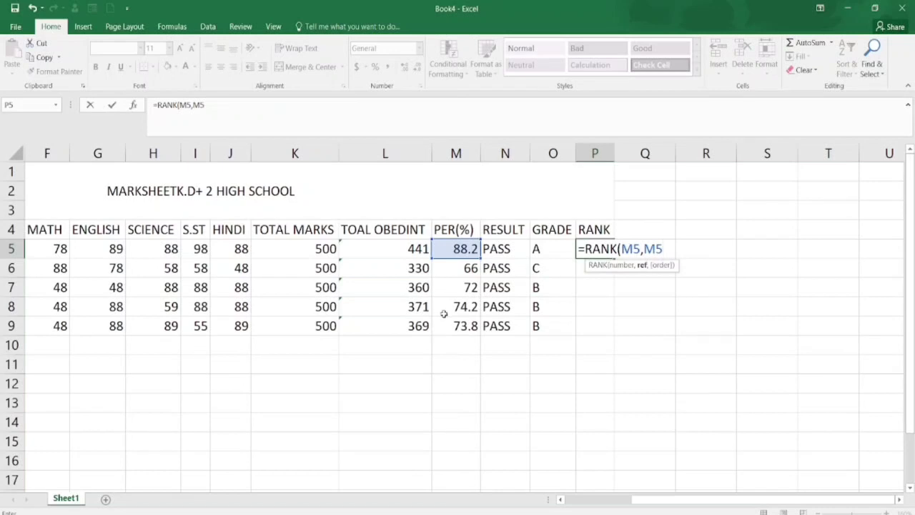
text(:M9)
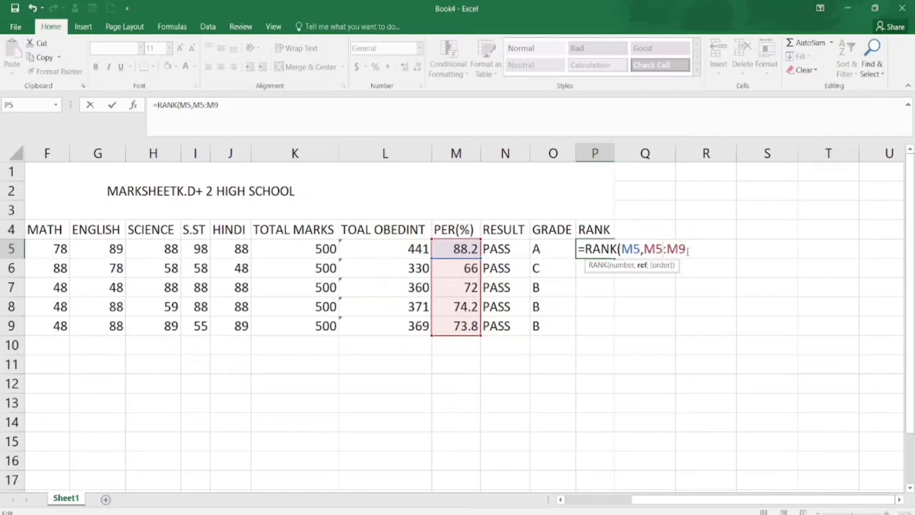
text())
key(Return)
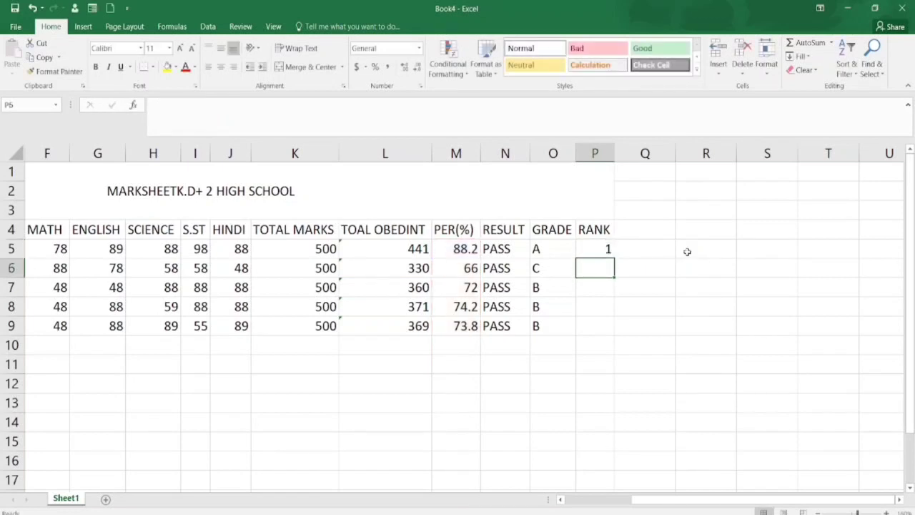
Step: Fill the RANK formula from P5 down through P9
click(605, 249)
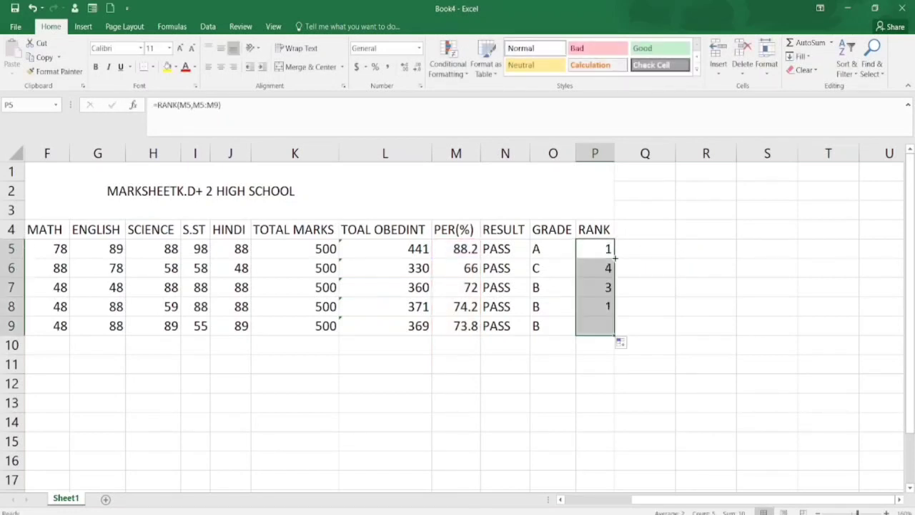
double_click(613, 258)
click(645, 253)
Step: Compare the filled RANK formulas in P5, P8 and P9 to check their reference ranges
click(607, 250)
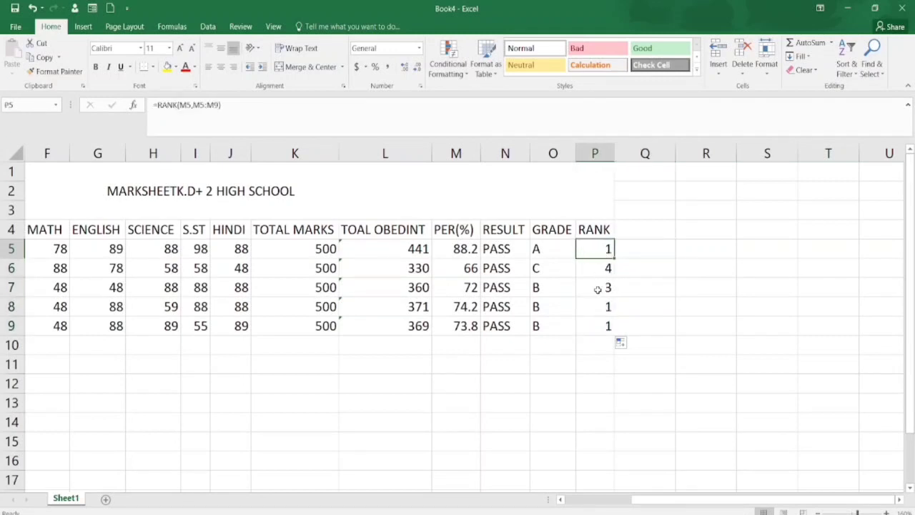
click(597, 302)
click(594, 329)
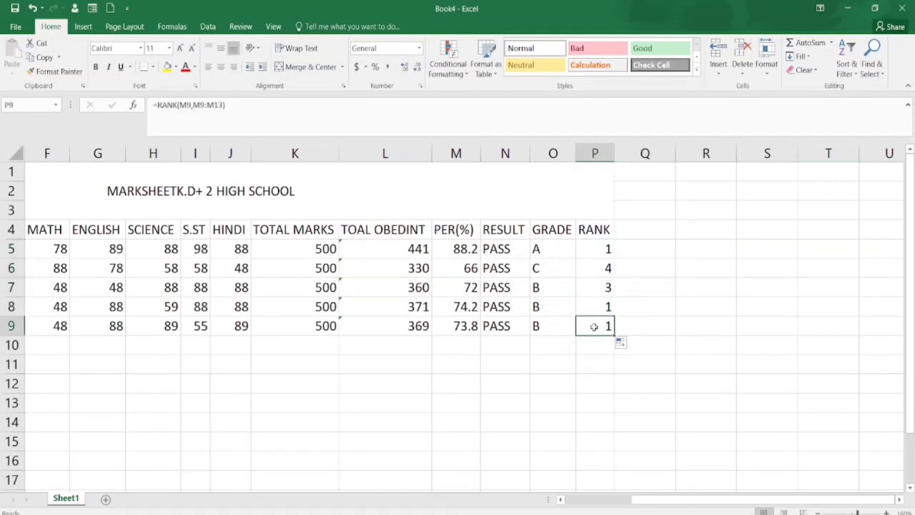
click(591, 249)
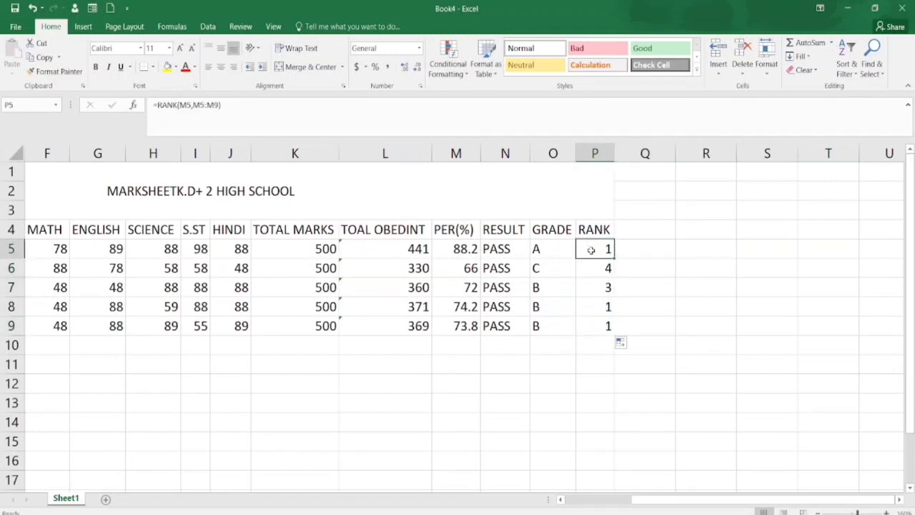
click(597, 301)
click(591, 323)
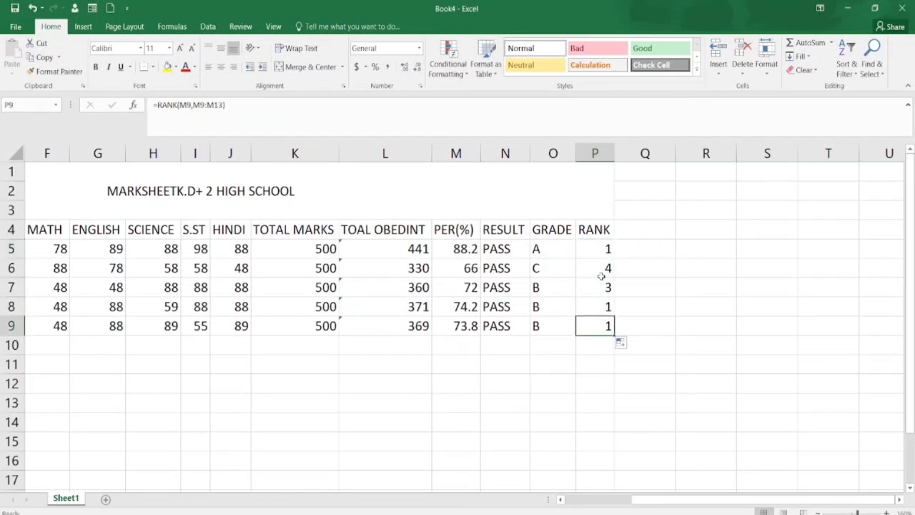
Step: Make the reference range in the P5 rank formula absolute so it reads =RANK(M5,$M$5:$M$9)
click(595, 248)
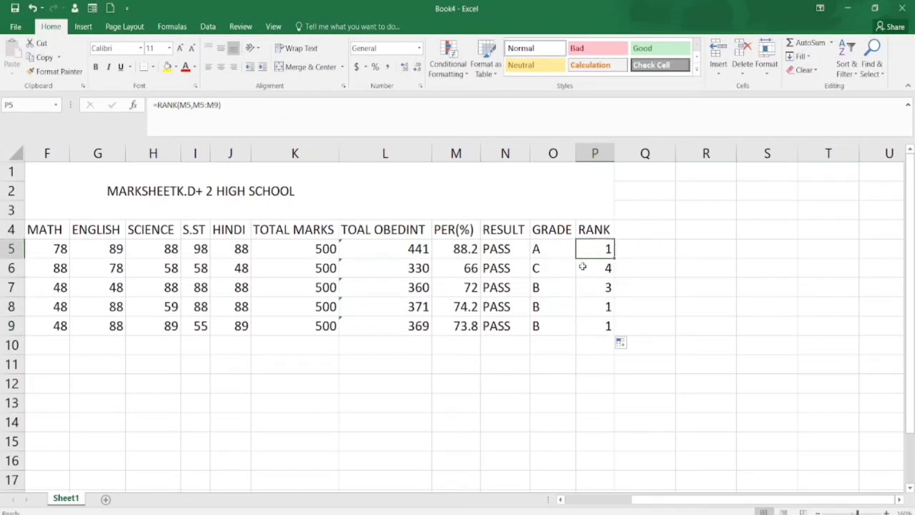
key(F2)
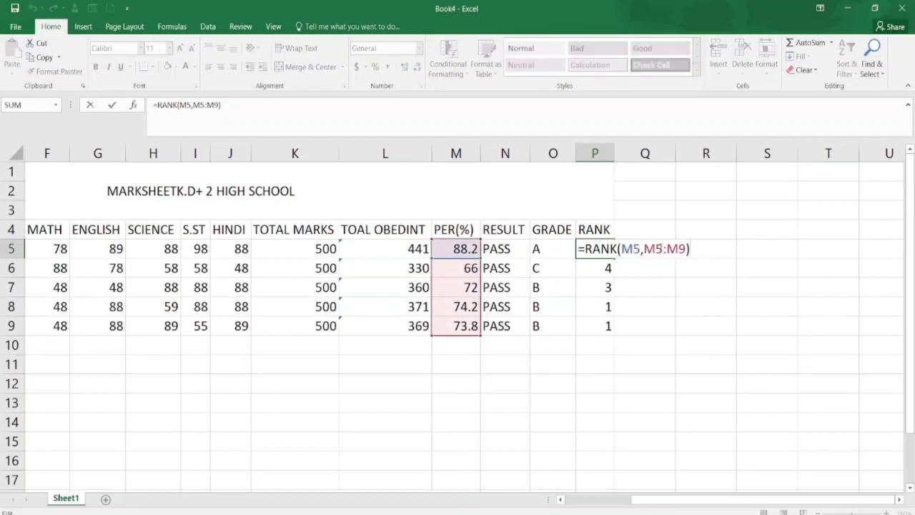
click(663, 248)
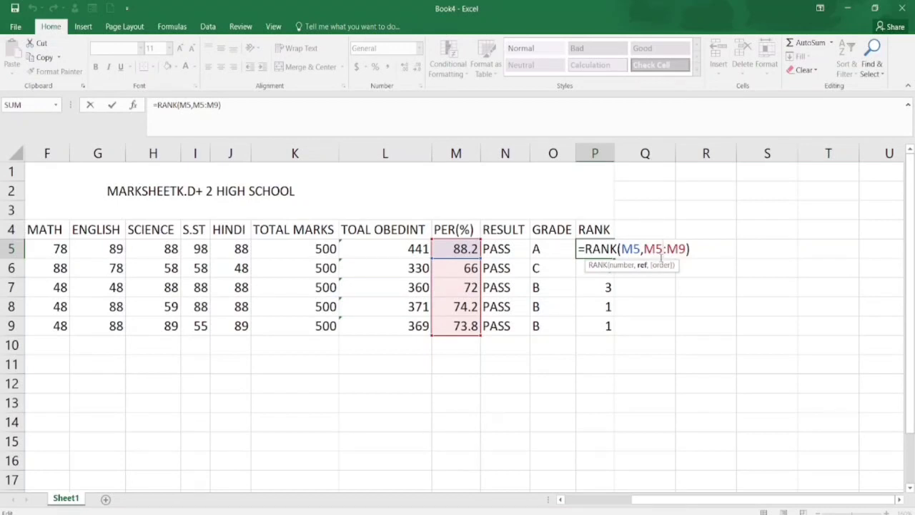
key(F4)
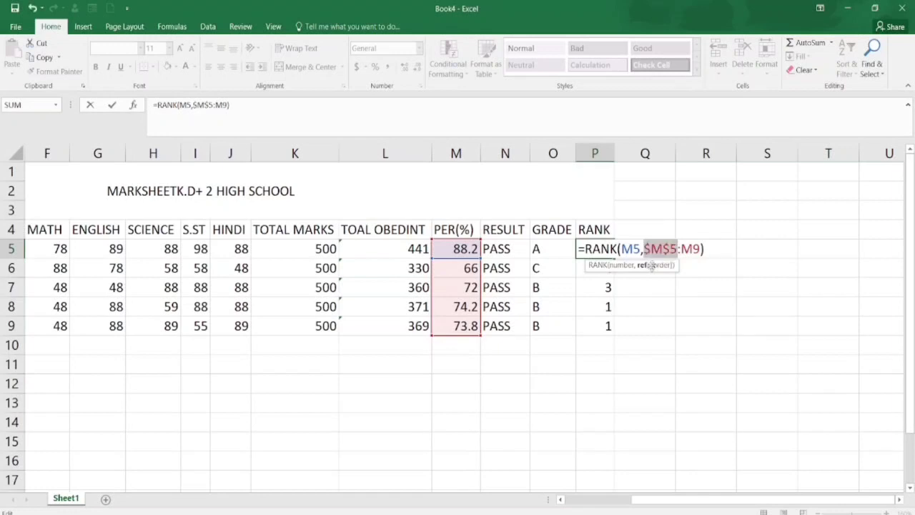
click(700, 249)
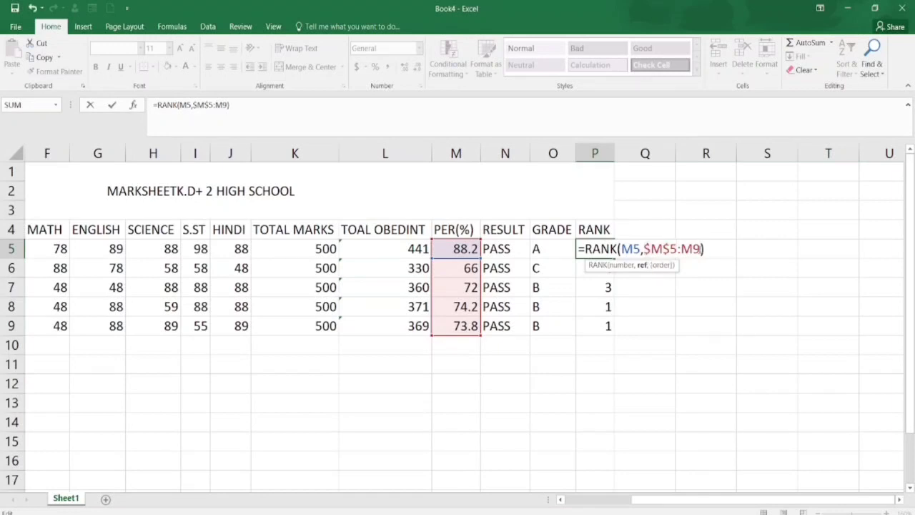
key(F4)
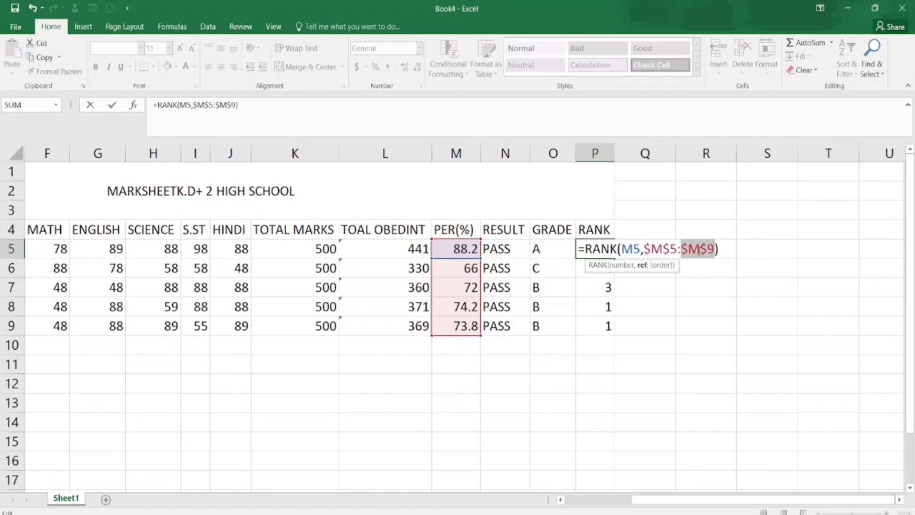
key(Return)
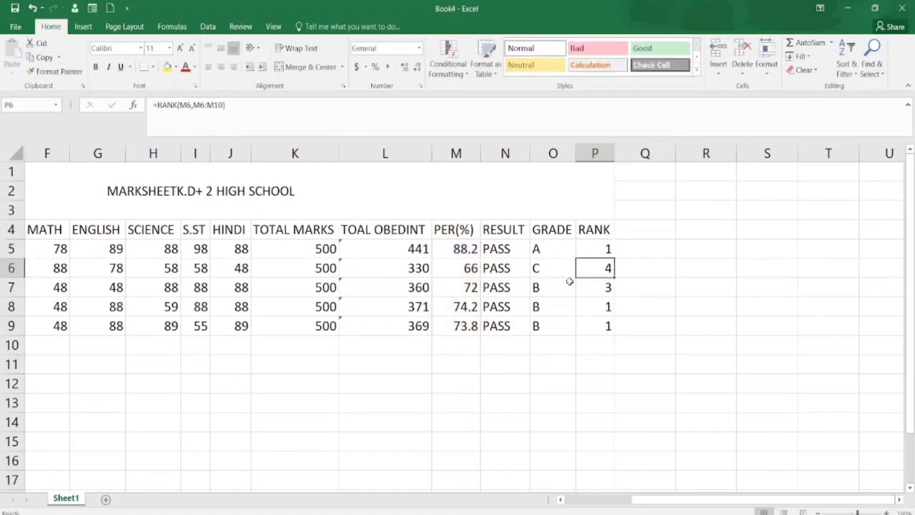
Step: Fill the rank formula with the absolute range from P5 down through P9
click(594, 254)
double_click(613, 256)
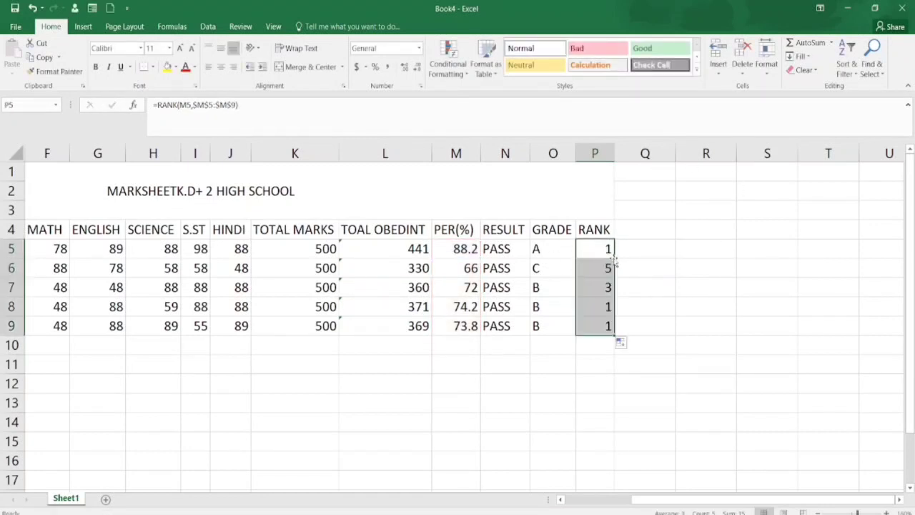
click(569, 364)
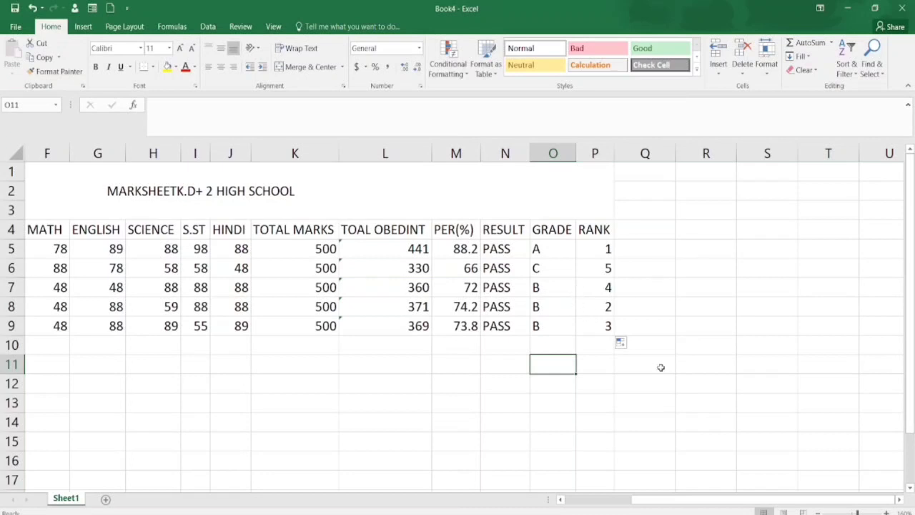
Step: Review the whole marksheet from the SN.NO column to RANK, including the rank formula in P9
click(561, 500)
click(562, 500)
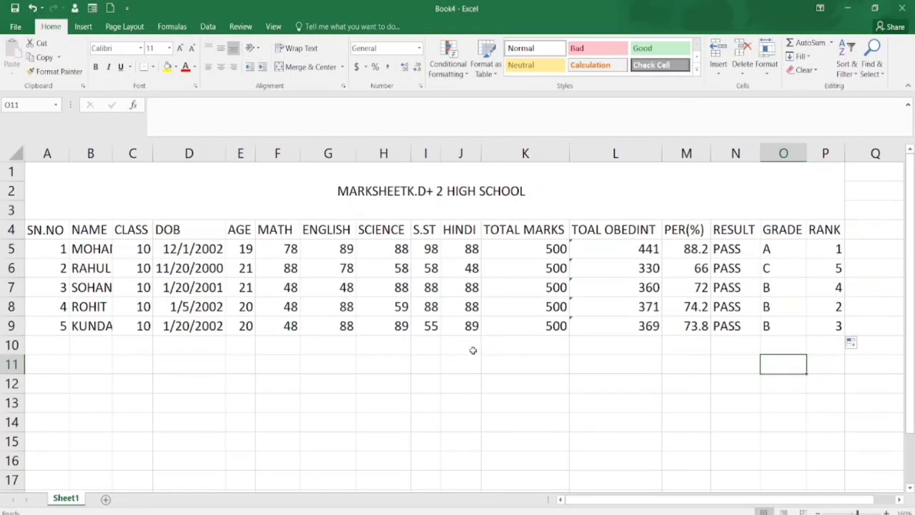
click(822, 326)
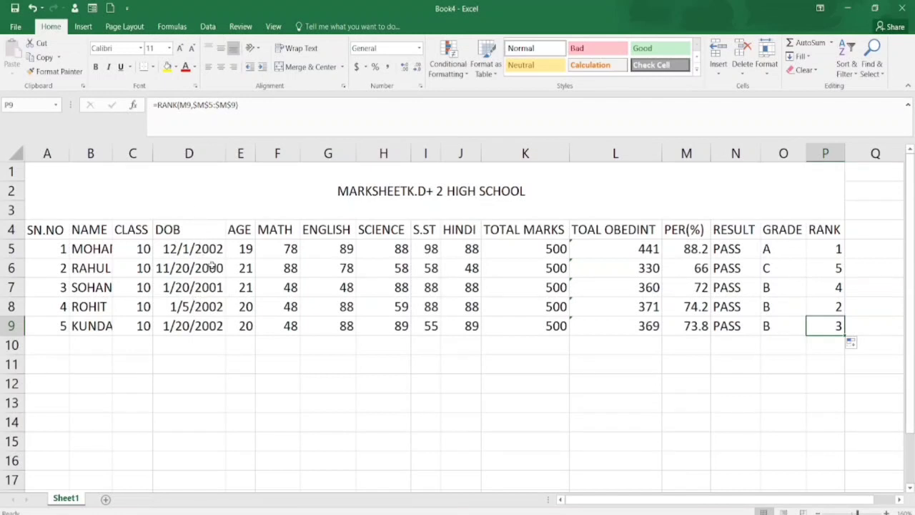
click(373, 279)
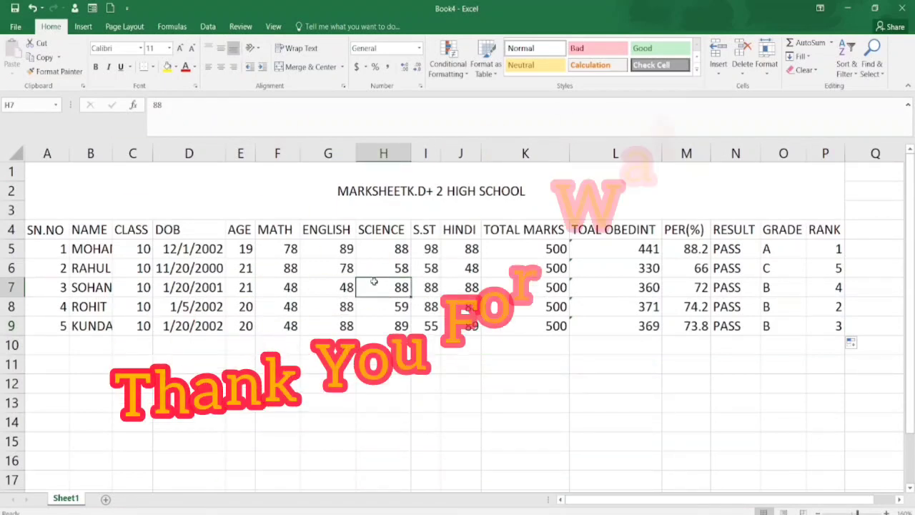